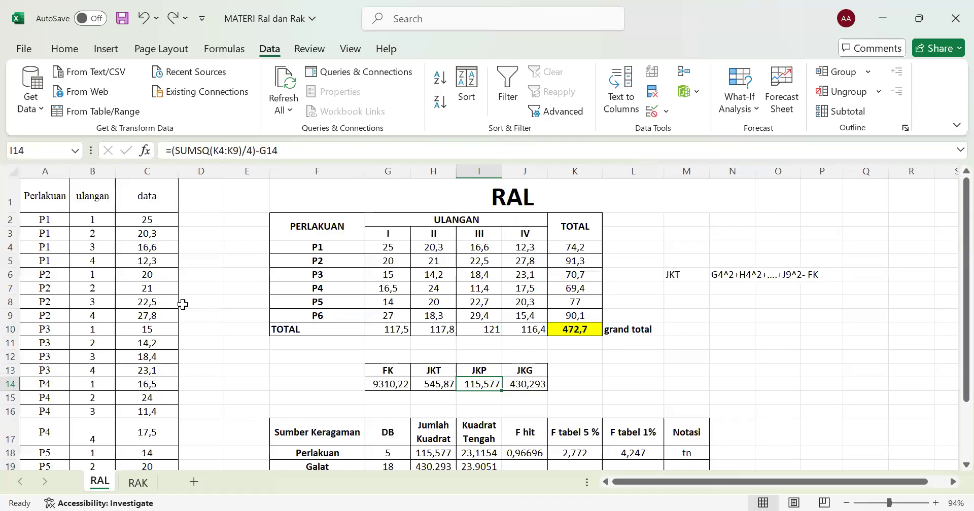
Step: Look over the raw data, treatment totals and ANOVA tables on the RAL sheet and on the RAK sheet
scroll(184, 305, "down", 5)
scroll(184, 309, "up", 5)
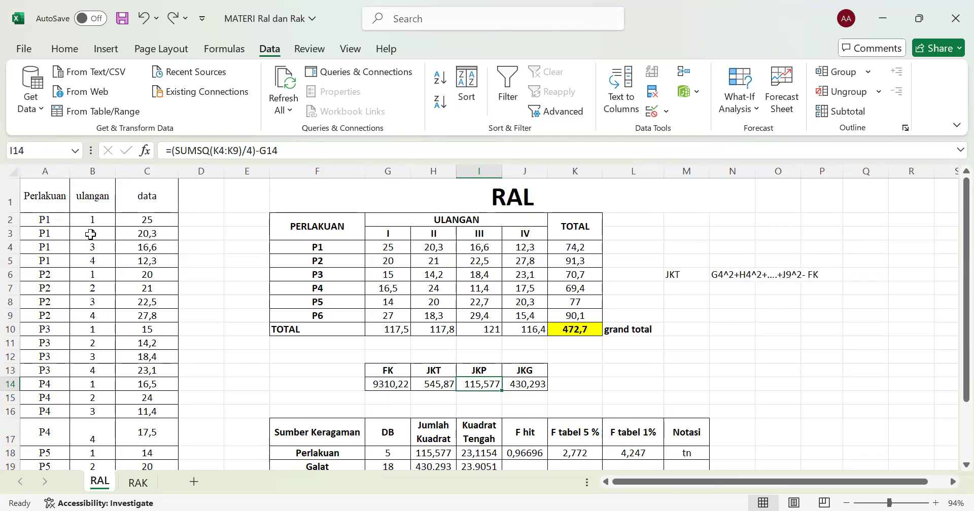
scroll(51, 307, "down", 2)
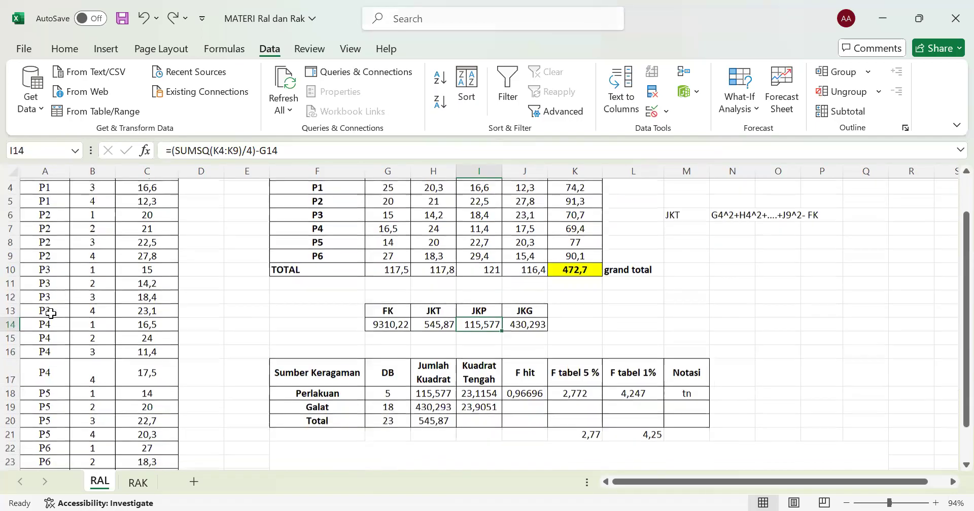
scroll(51, 313, "down", 1)
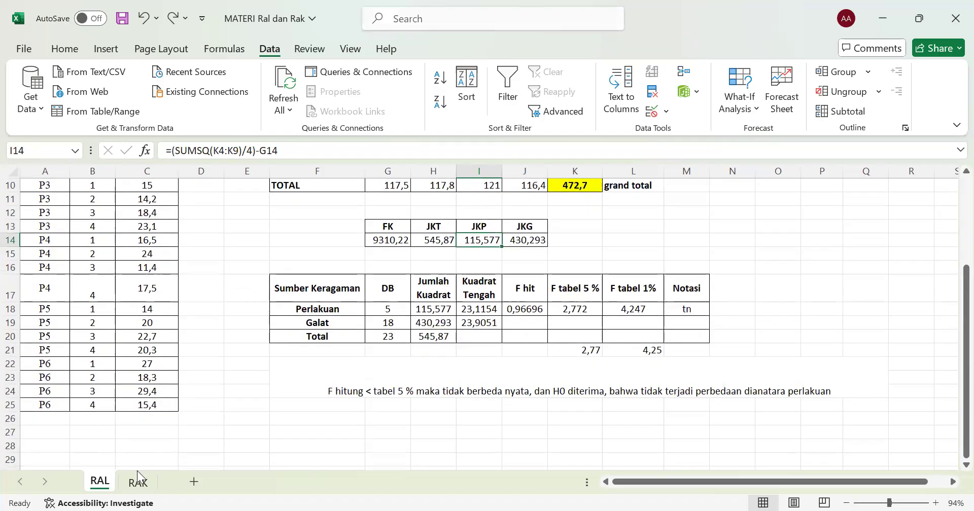
left_click(138, 483)
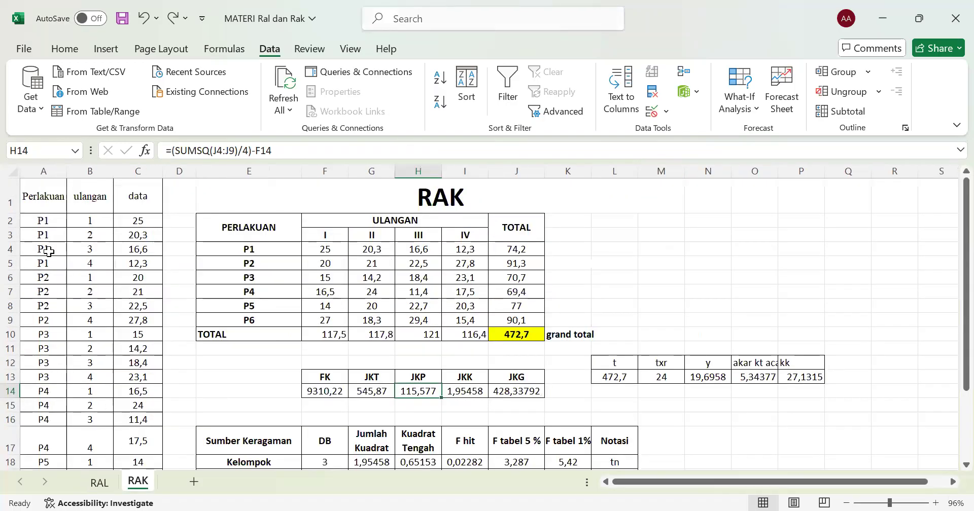
scroll(55, 350, "down", 3)
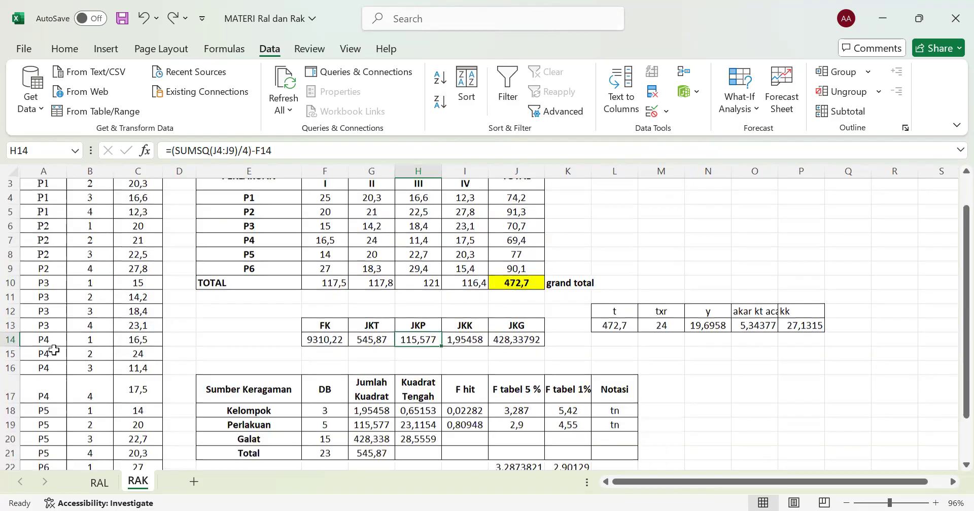
scroll(55, 366, "down", 1)
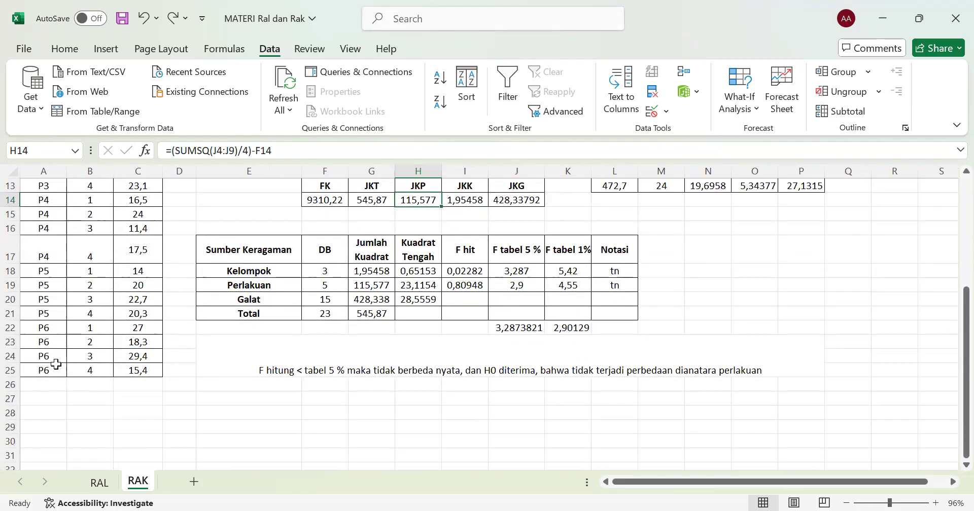
scroll(56, 364, "up", 4)
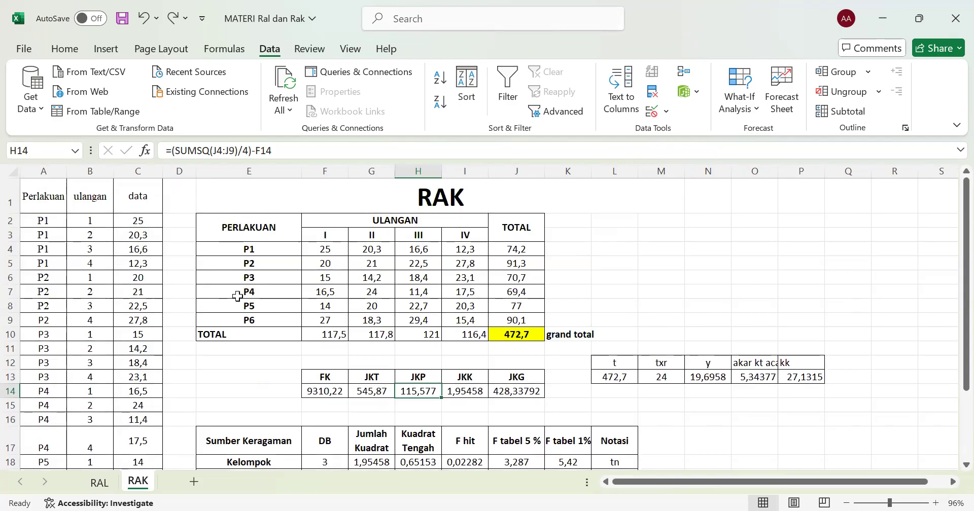
Step: Compare the treatment tables and sum-of-squares rows of the RAL and RAK sheets, ending on the RAL sheet
left_click(104, 484)
scroll(315, 299, "up", 3)
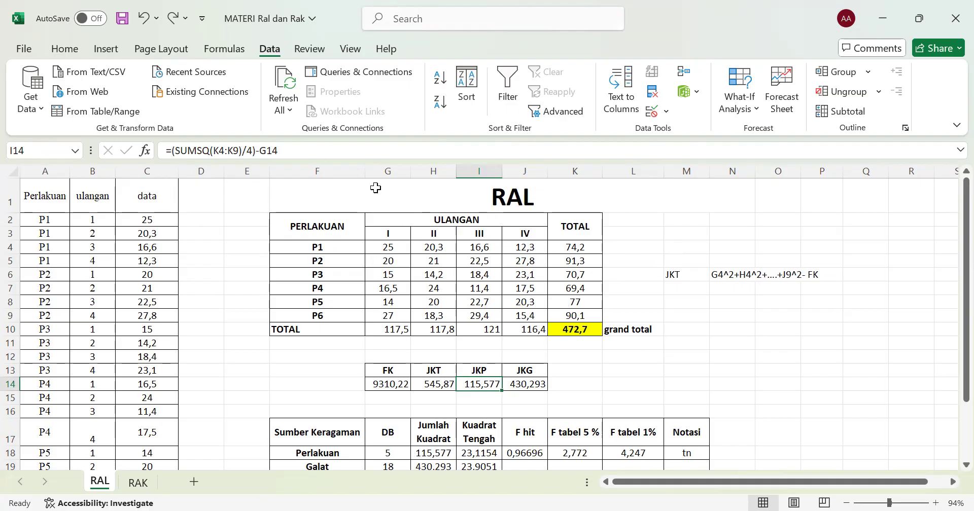
left_click(136, 483)
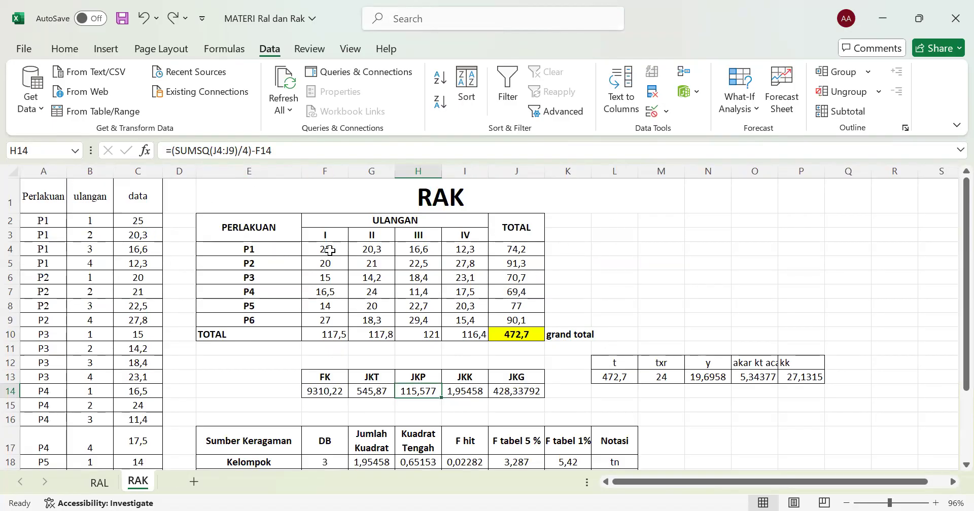
left_click(100, 483)
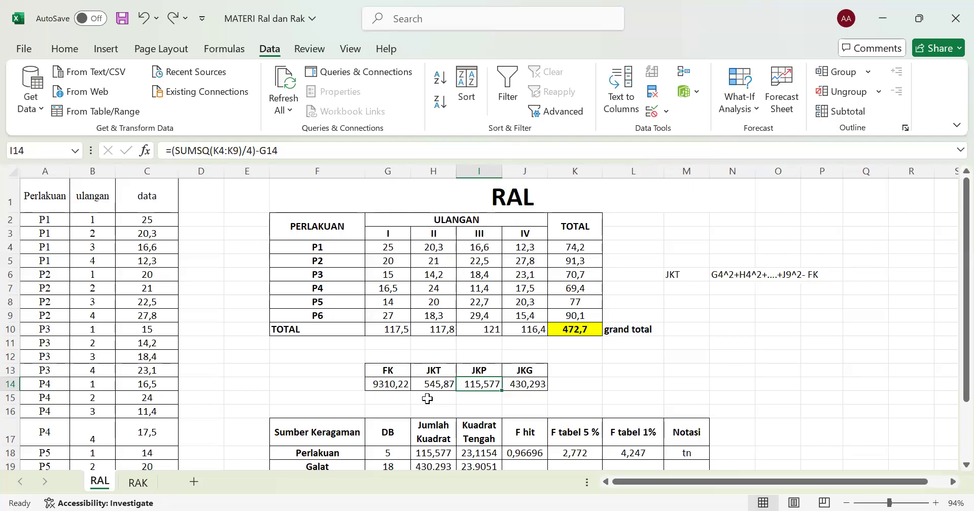
left_click(137, 483)
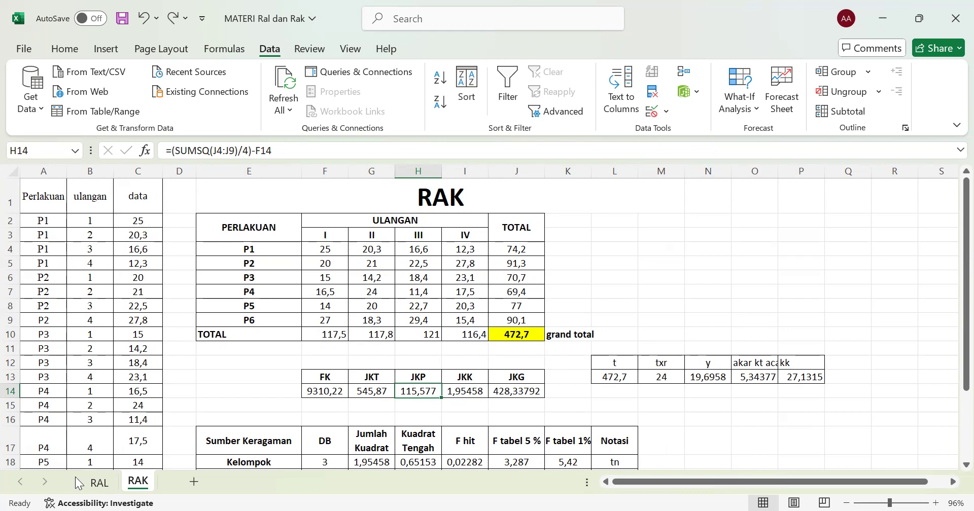
left_click(100, 482)
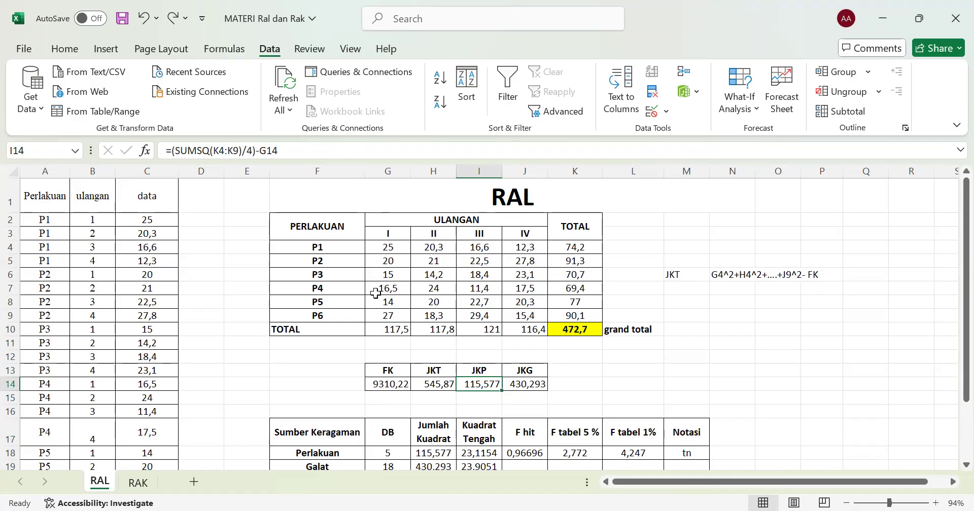
Step: Examine the RAL sheet's treatment totals, FK/JKT/JKP/JKG row, ANOVA table and written conclusion
scroll(104, 296, "down", 2)
scroll(104, 295, "up", 2)
scroll(541, 370, "down", 3)
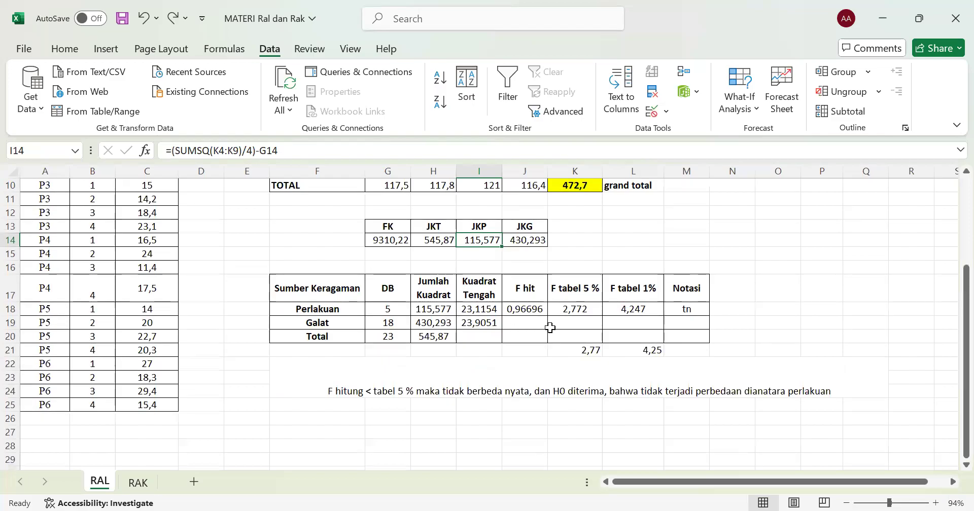
scroll(550, 328, "up", 1)
scroll(432, 295, "up", 2)
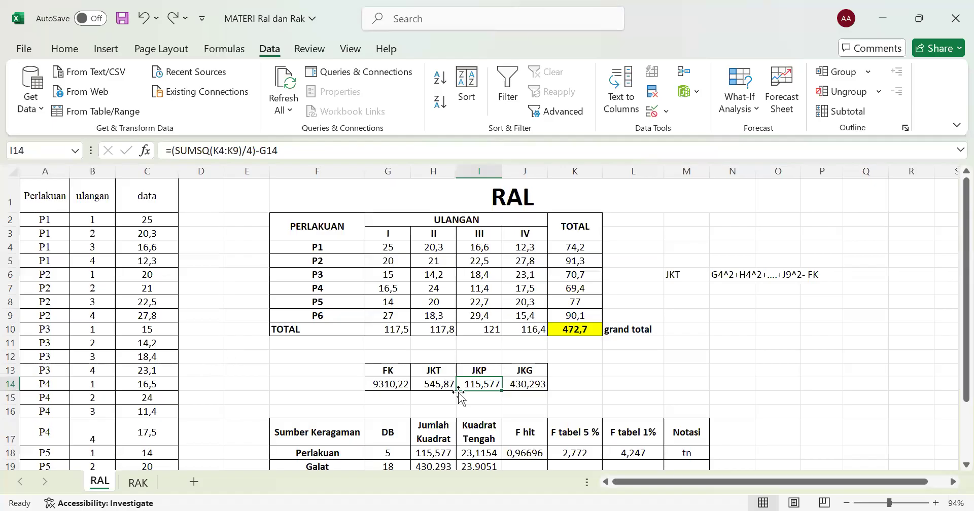
scroll(604, 408, "down", 1)
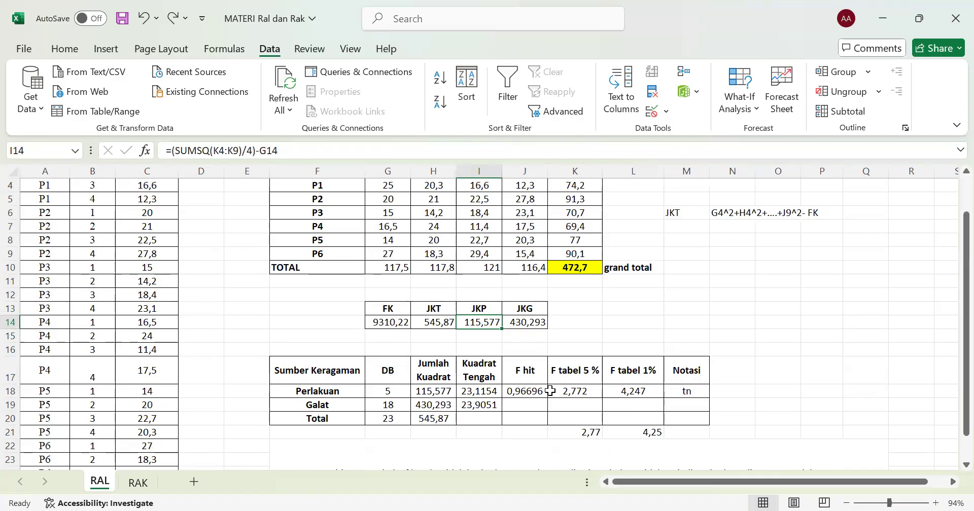
scroll(182, 385, "up", 1)
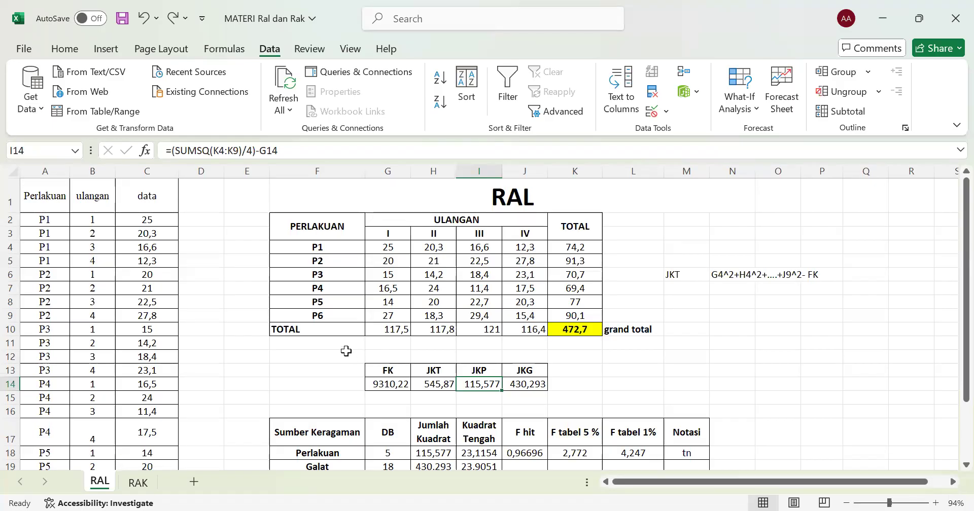
scroll(486, 351, "down", 2)
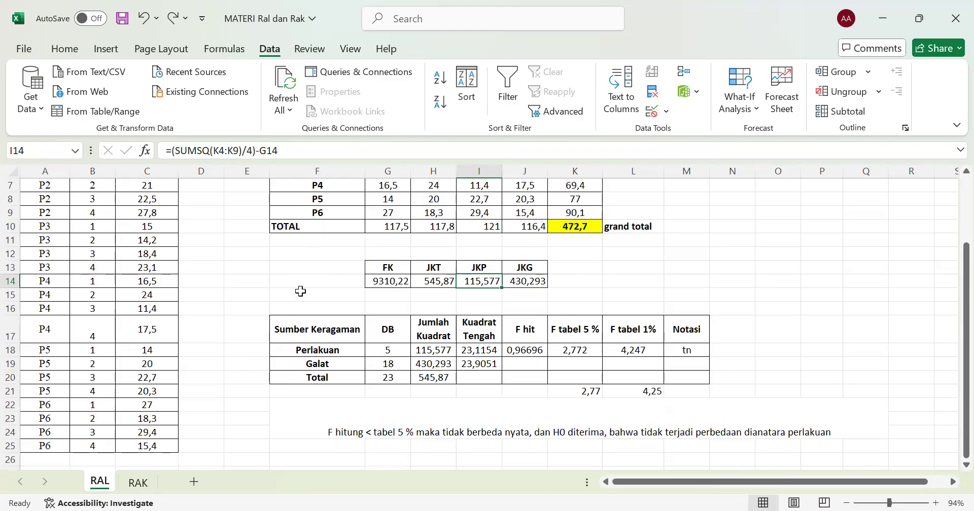
scroll(381, 389, "up", 2)
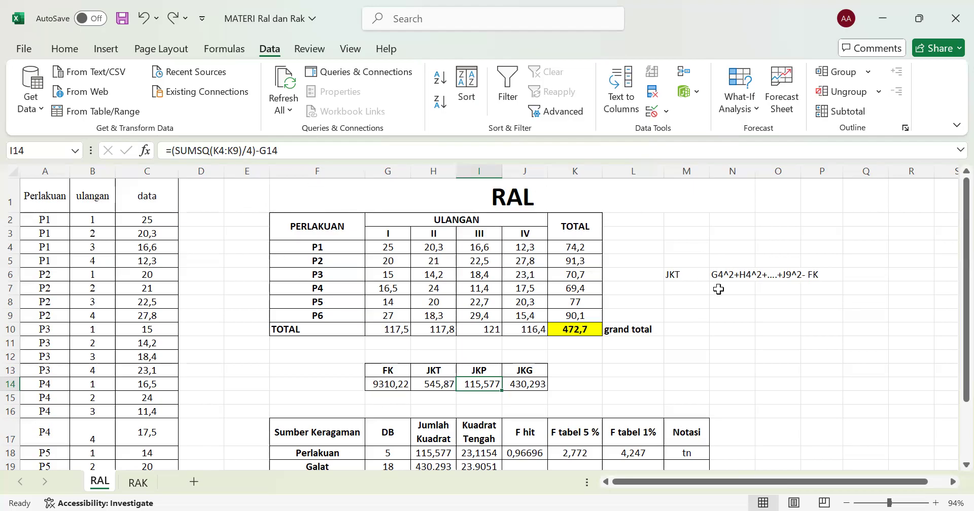
scroll(152, 378, "down", 4)
scroll(206, 258, "up", 4)
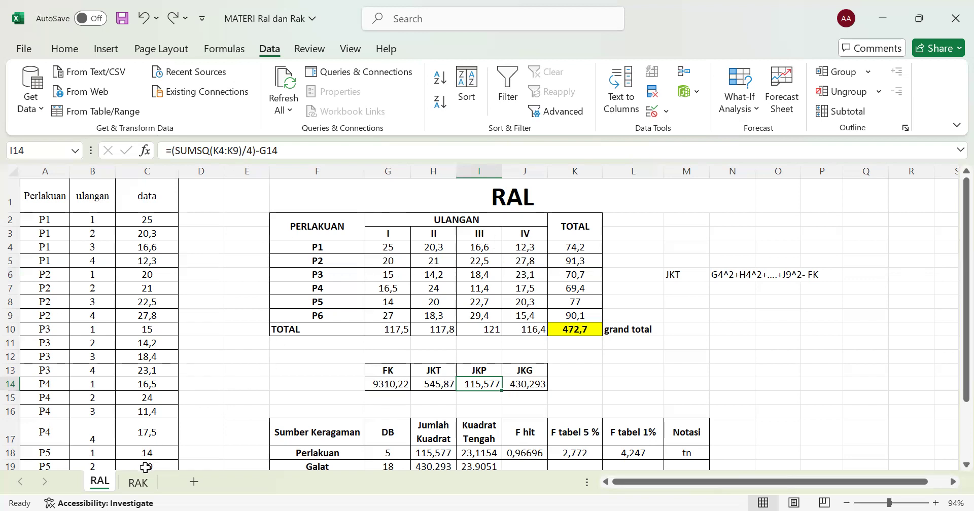
Step: View the RAK sheet briefly, then inspect the FK formula in cell G14 of the RAL sheet
left_click(135, 485)
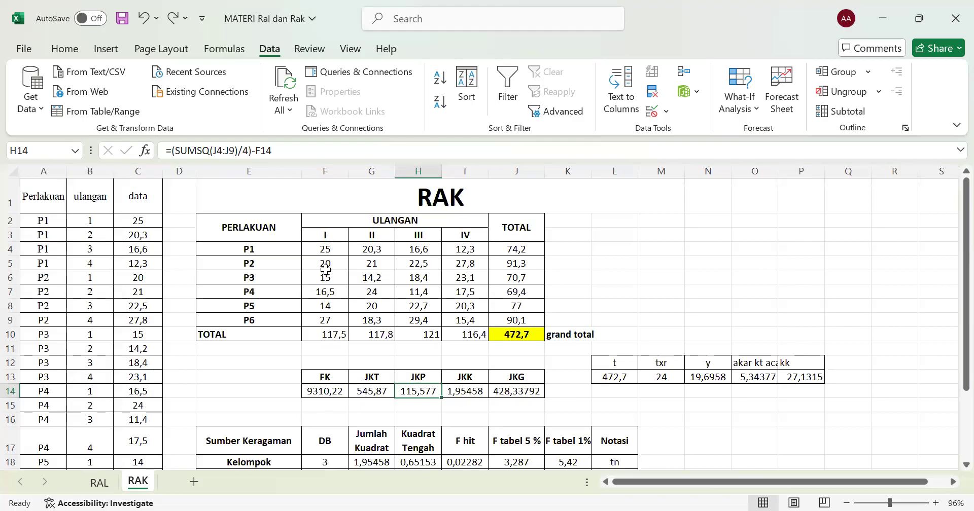
left_click(101, 484)
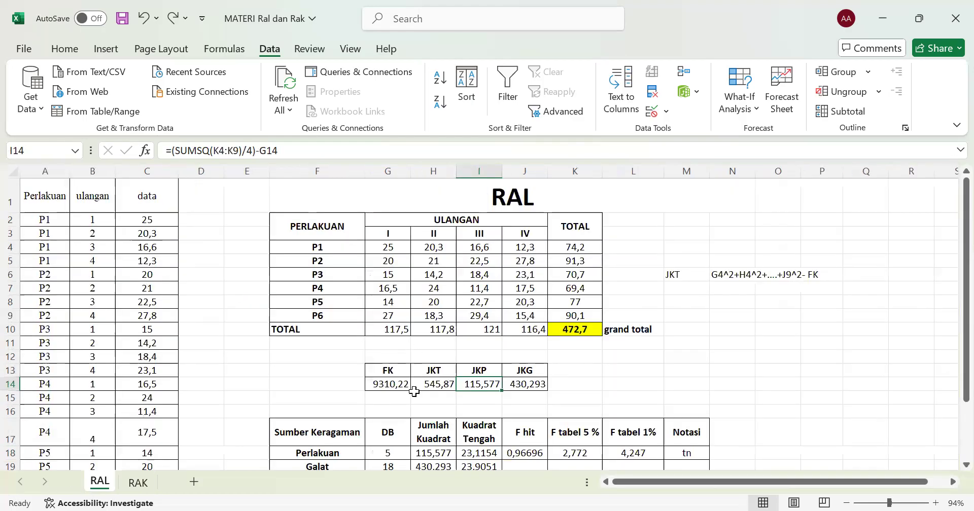
left_click(394, 384)
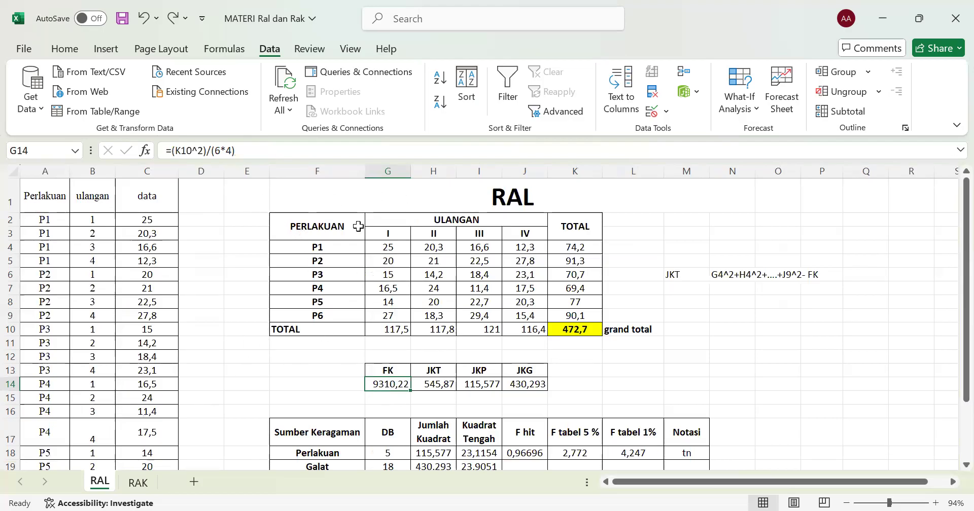
Step: Try changing the divisor of the FK formula in G14 to (7*4), and undo the edit
left_click(221, 150)
key("BackSpace")
type("7")
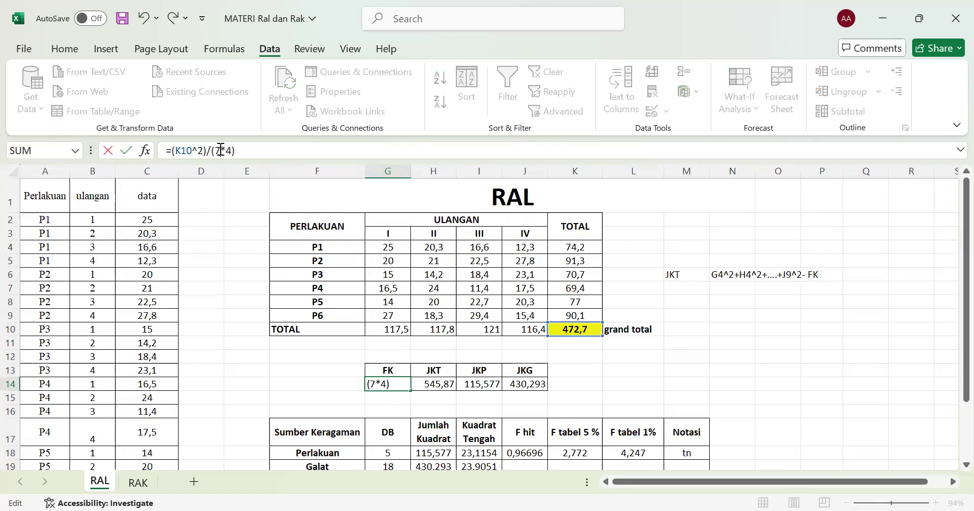
key("Return")
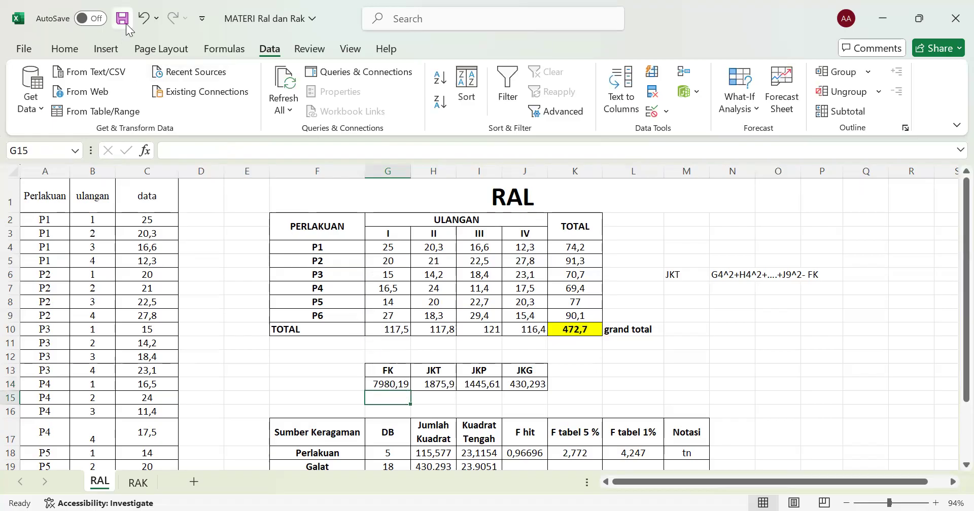
key("ctrl+z")
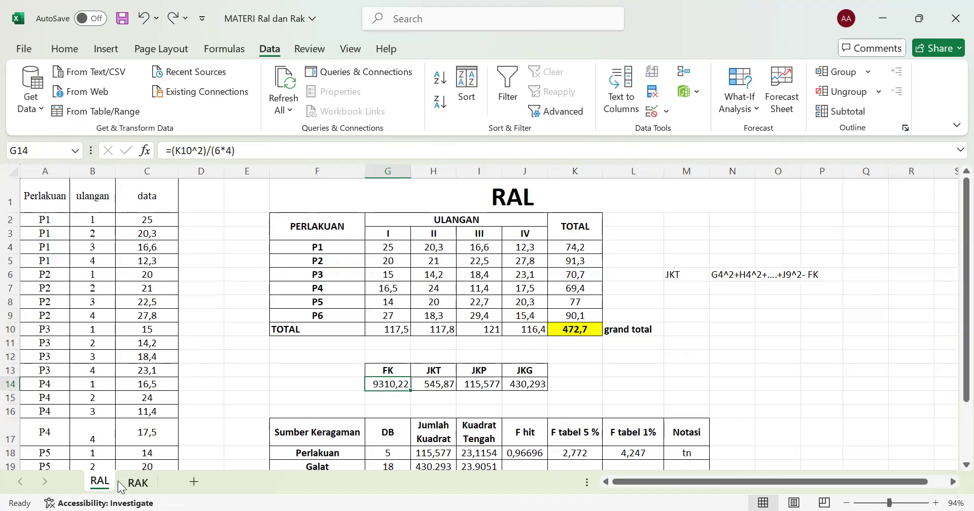
Step: Check the FK formula in F14 of the RAK sheet and the JKT formula in H14 of the RAL sheet
left_click(137, 483)
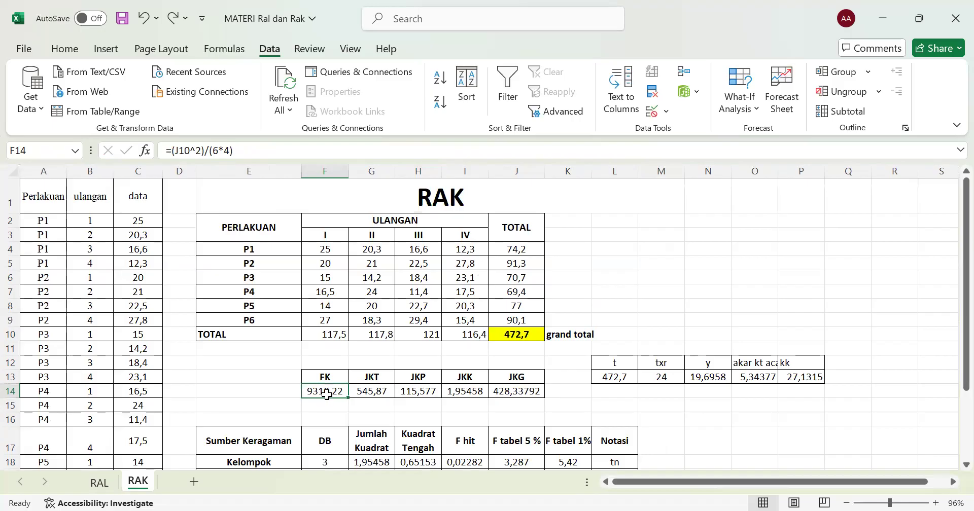
left_click(100, 482)
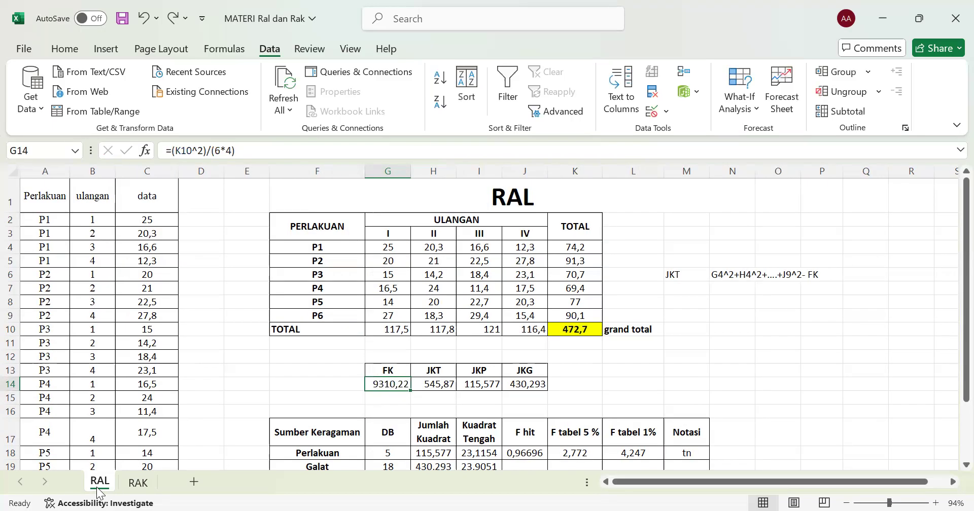
left_click(448, 386)
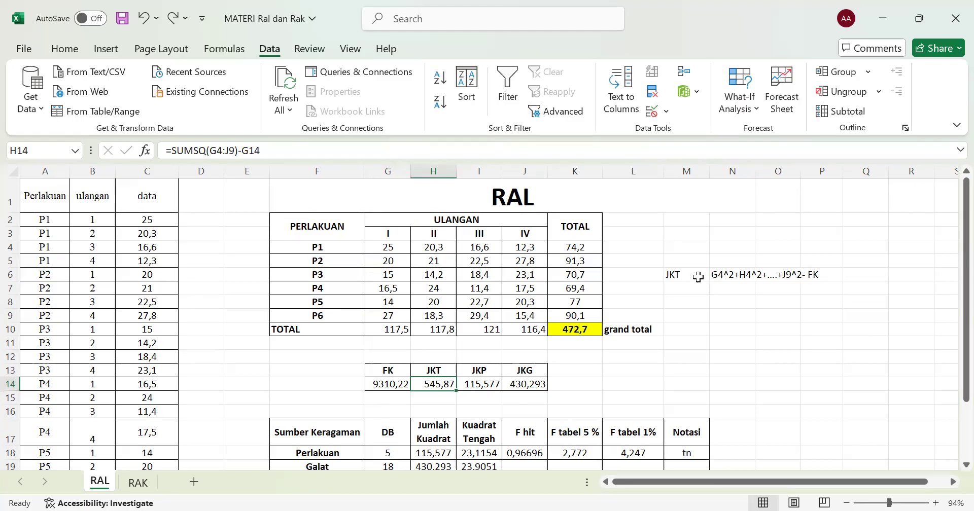
Step: Try turning the JKT note in N6 into a formula with a leading equals sign, and remove the sign again
left_click(717, 273)
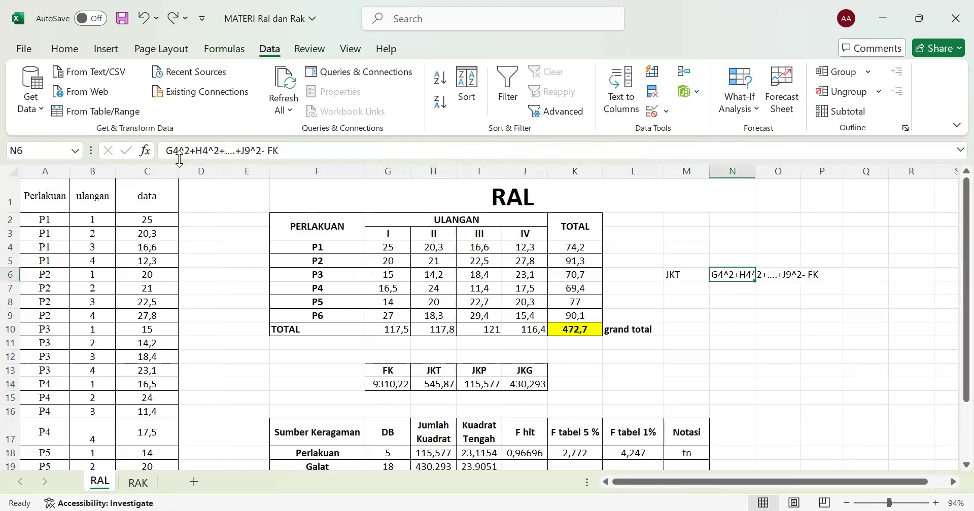
left_click(162, 148)
type("=")
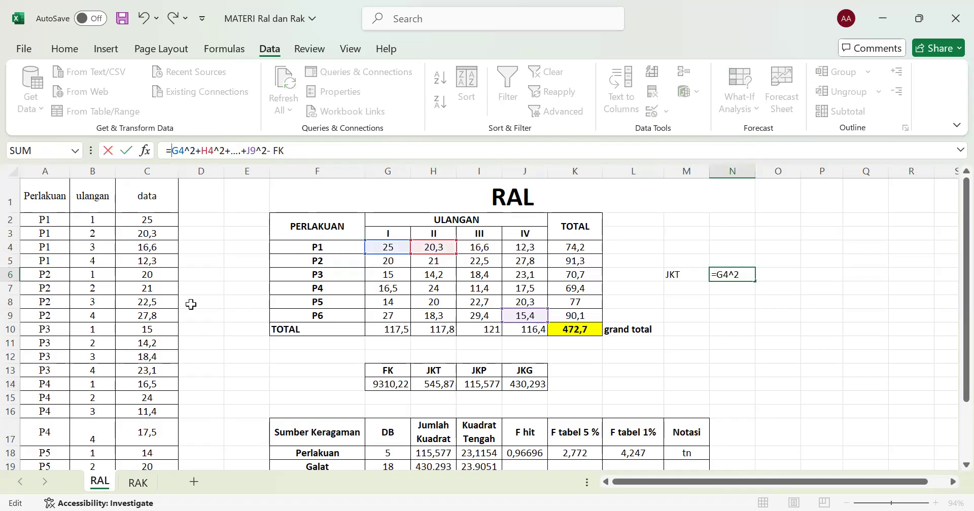
key("BackSpace")
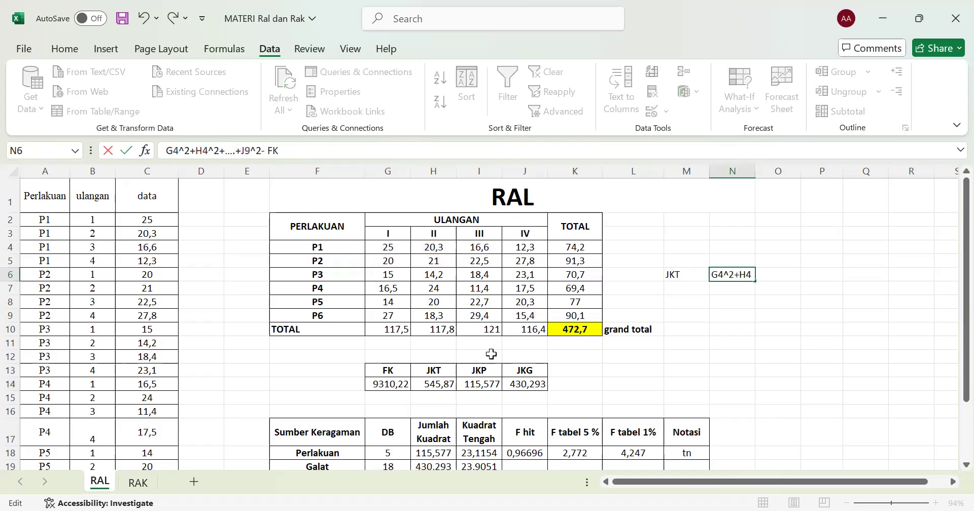
left_click(715, 438)
Step: Inspect the SUMSQ data range and the FK reference used in the JKT formula in cell H14
left_click(452, 387)
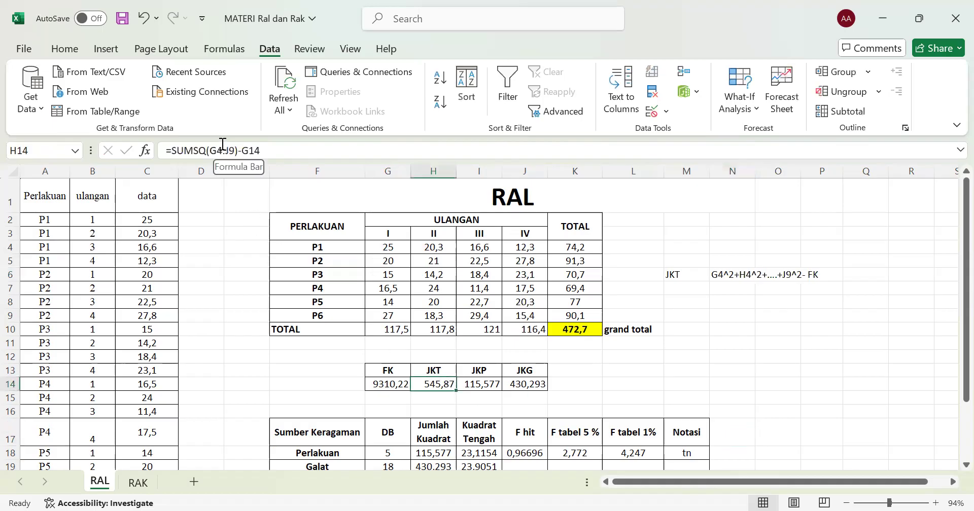
left_click(188, 151)
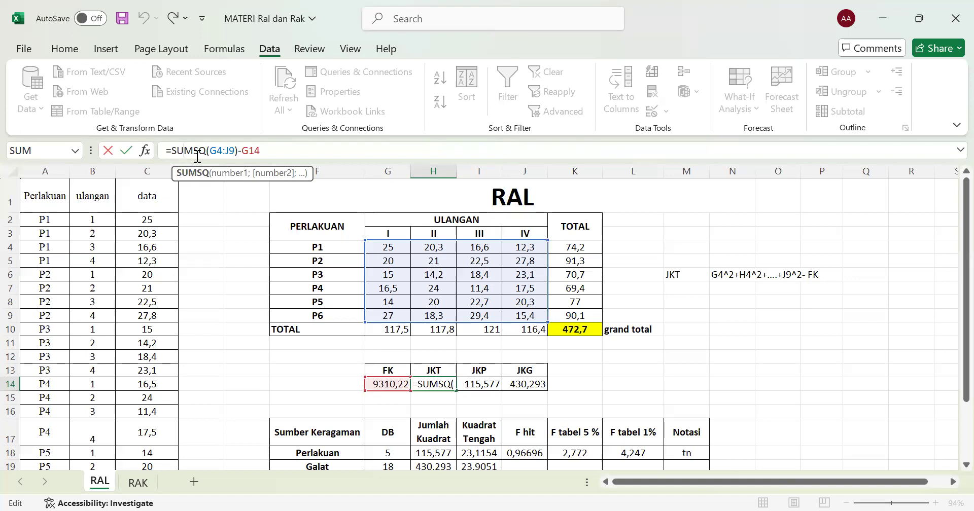
left_click(206, 150)
mouse_move(385, 246)
left_mouse_down()
mouse_move(474, 280)
mouse_move(388, 245)
left_mouse_up()
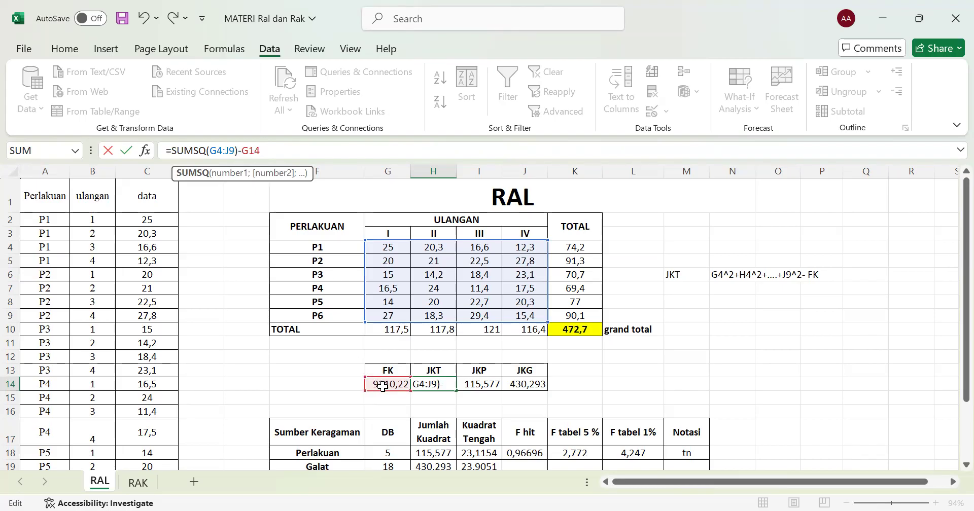
left_click(571, 393)
left_click(447, 388)
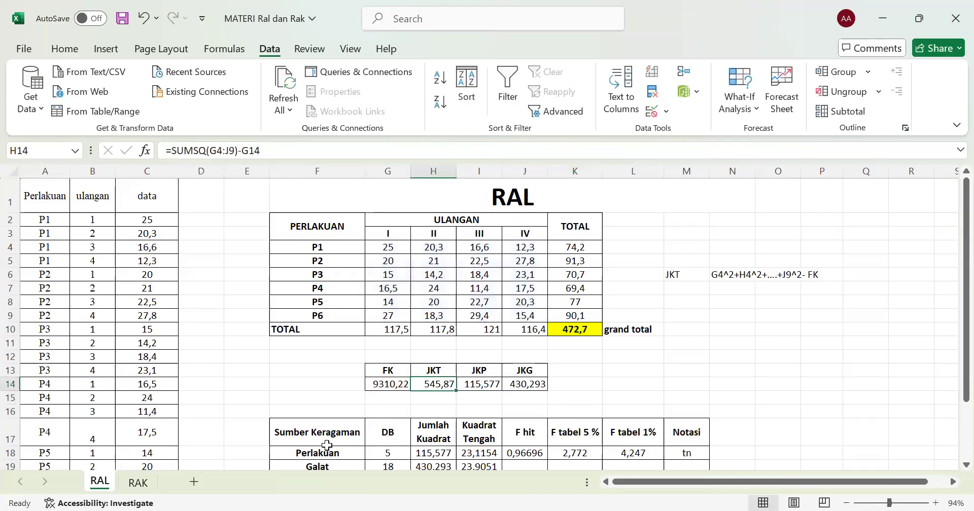
Step: Inspect the data range and FK reference used in the JKT formula in cell G14 of the RAK sheet
left_click(139, 483)
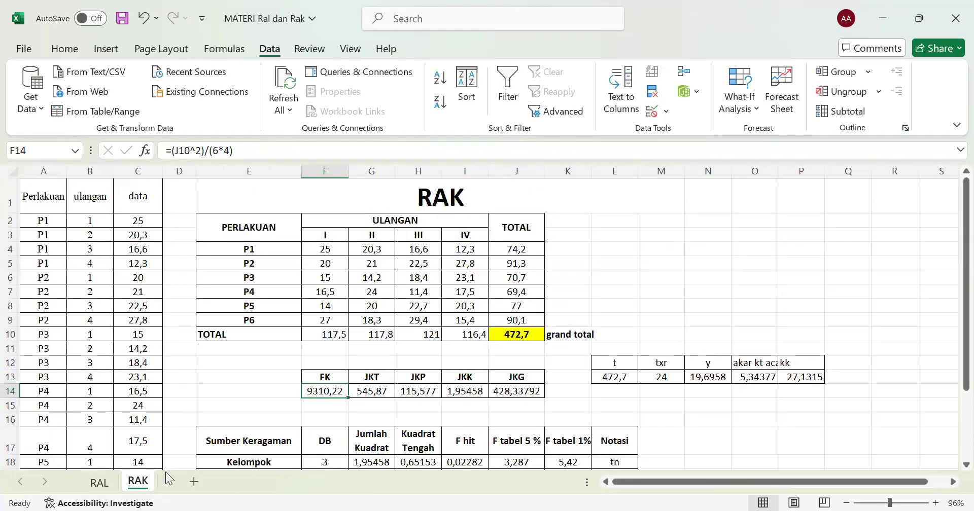
left_click(382, 391)
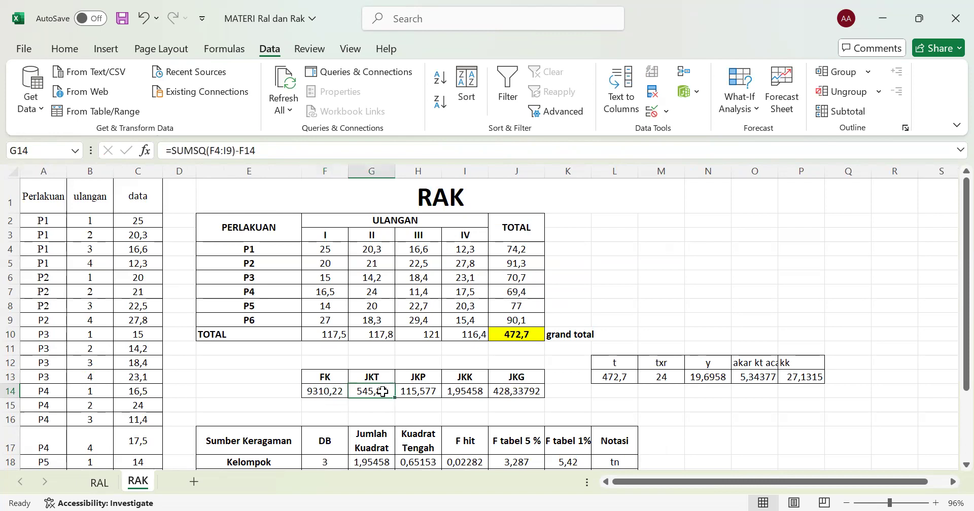
left_click(225, 156)
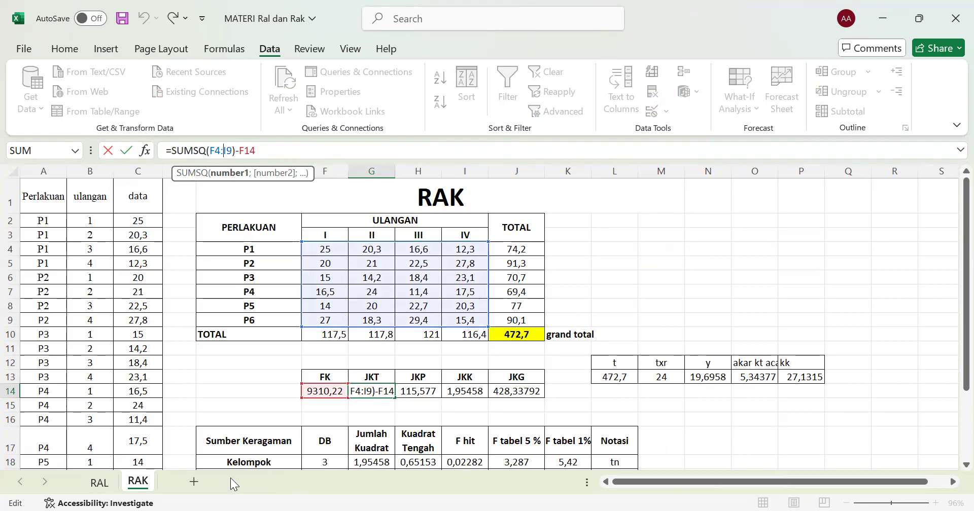
left_click(98, 485)
left_click(473, 387)
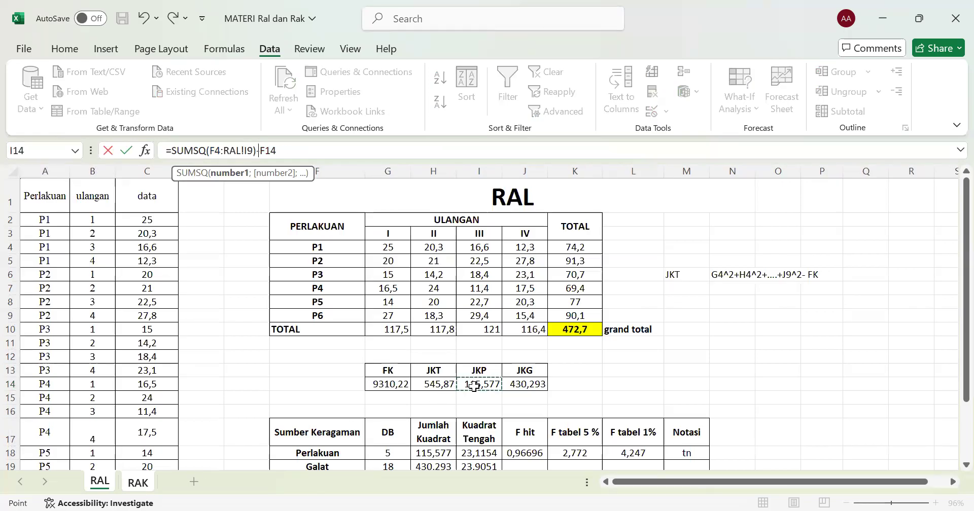
key("BackSpace")
key("BackSpace")
key("BackSpace")
key("BackSpace")
key("BackSpace")
key("BackSpace")
key("BackSpace")
key("Return")
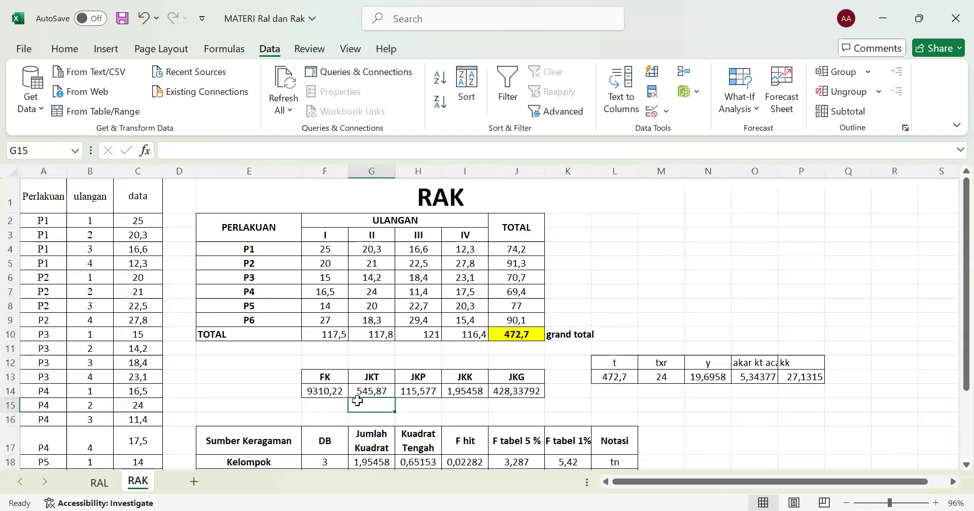
Step: Inspect the treatment totals range and FK reference in the JKP formula in I14 of the RAL sheet
left_click(99, 482)
left_click(471, 384)
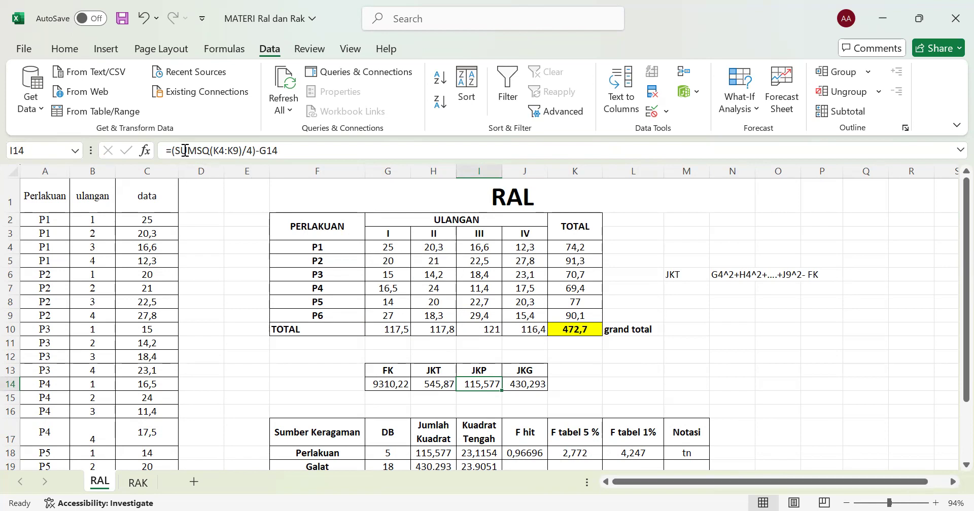
left_click(221, 147)
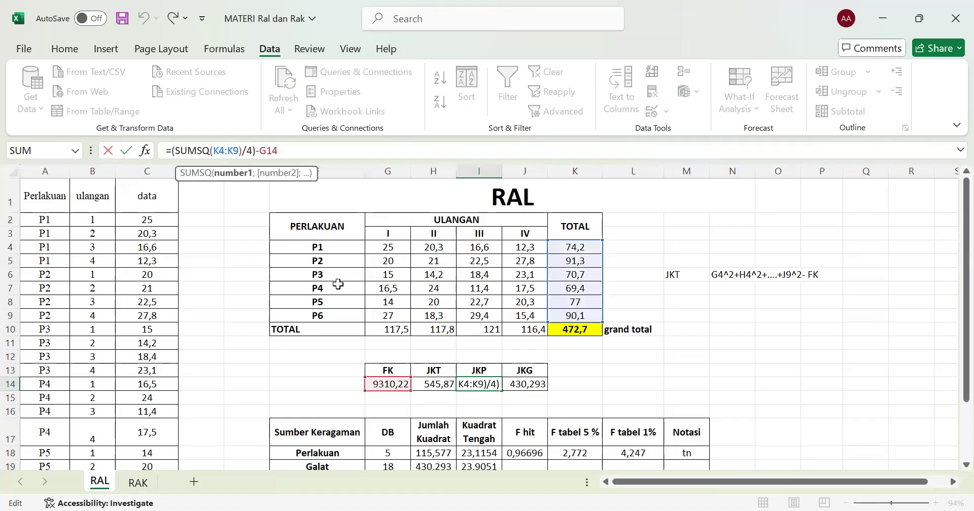
Step: Try changing the divisor of the JKP formula in I14 to 6
left_click(254, 150)
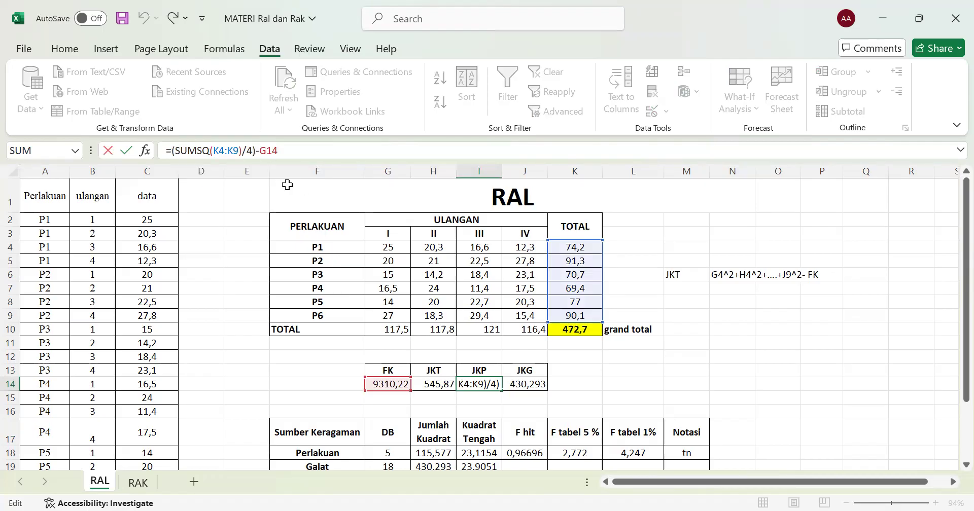
key("BackSpace")
type("6")
key("Return")
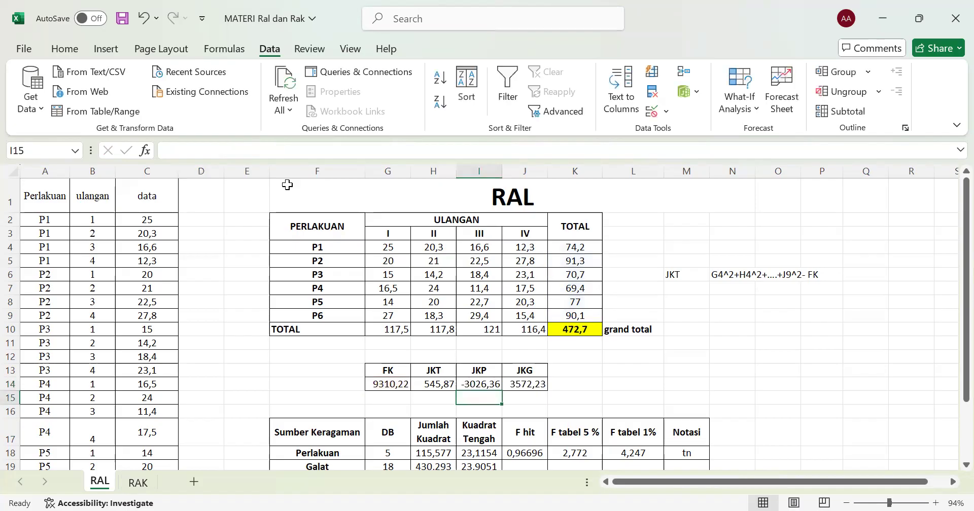
left_click(481, 386)
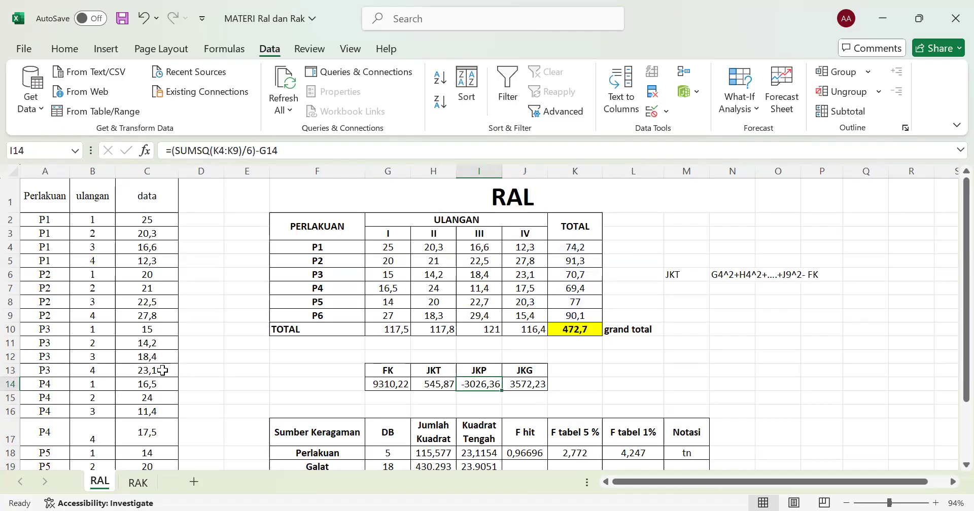
Step: Compare the ANOVA table of the RAL sheet with the one on the RAK sheet, including their sources of variation
scroll(196, 456, "down", 3)
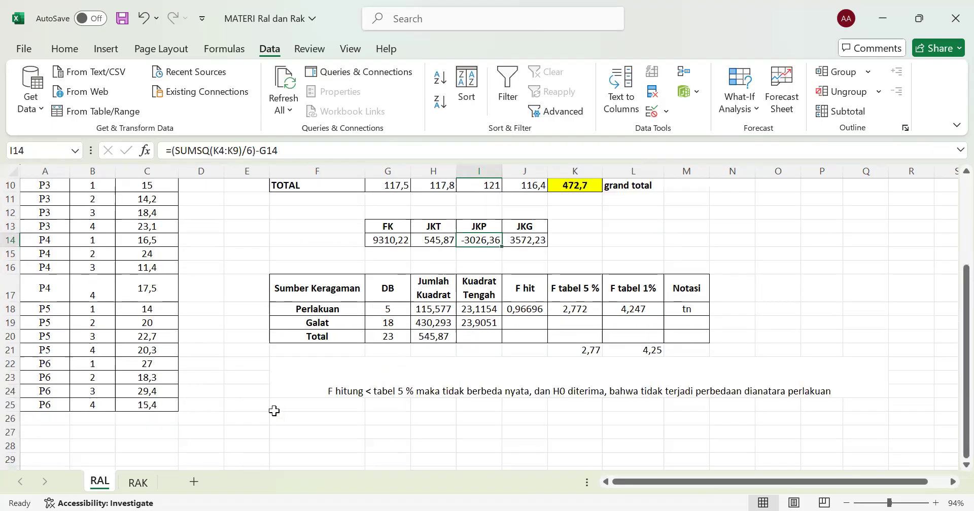
left_click_drag(791, 310, 742, 353)
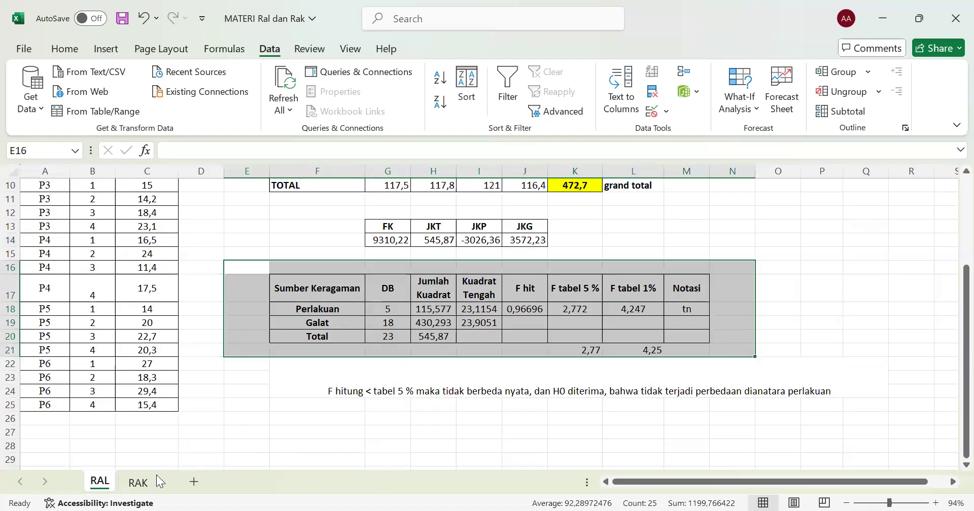
left_click(150, 482)
scroll(226, 346, "down", 2)
left_click_drag(196, 310, 673, 412)
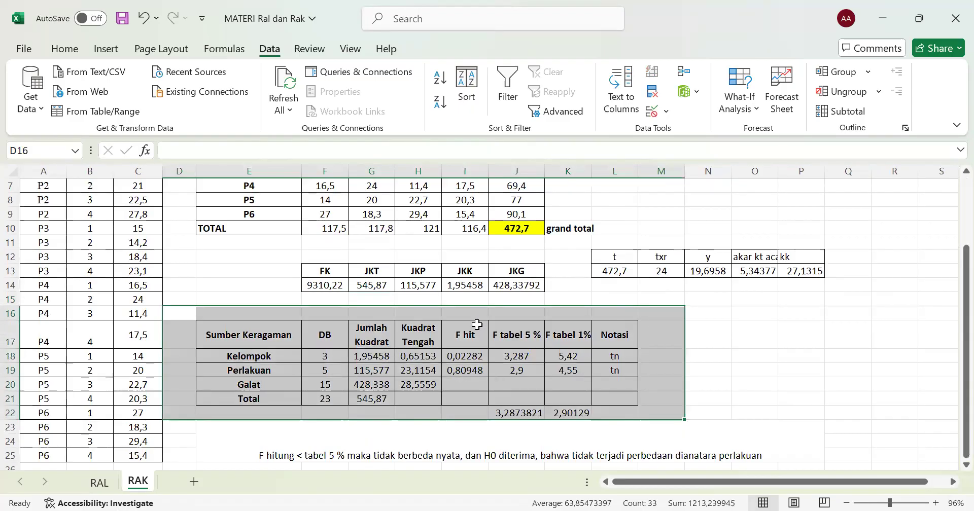
scroll(477, 324, "up", 2)
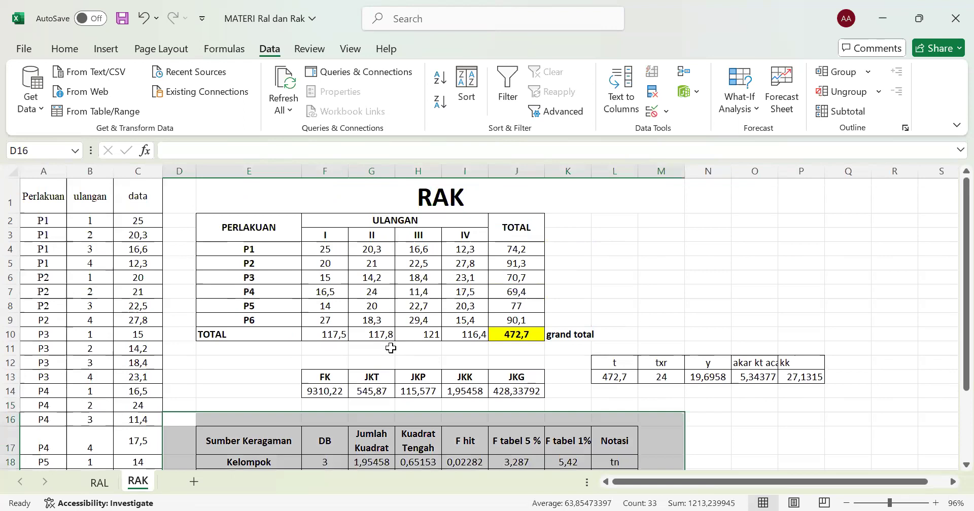
scroll(431, 363, "down", 3)
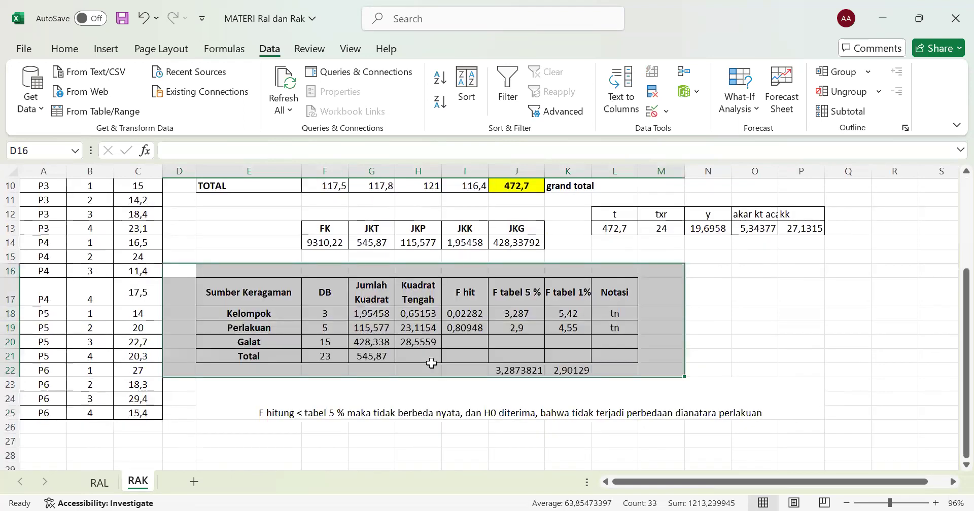
scroll(456, 355, "up", 1)
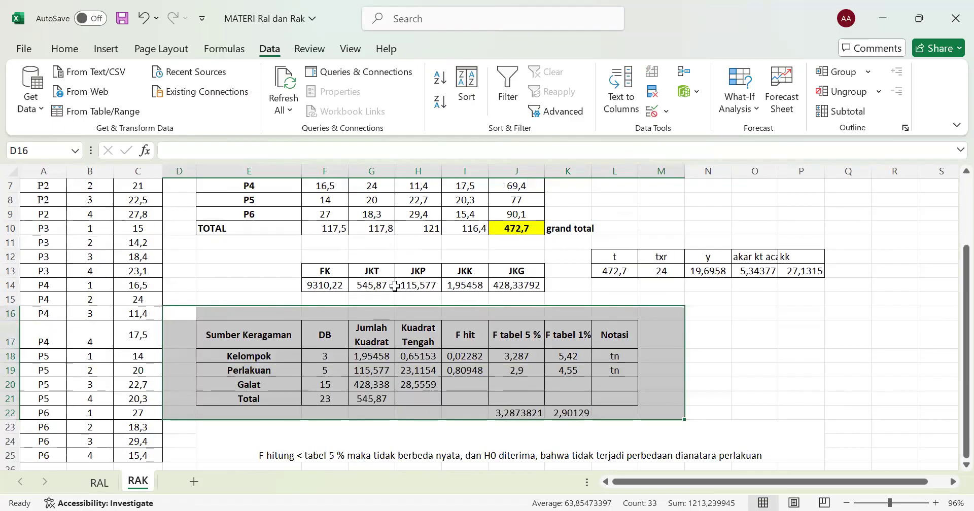
Step: Set the divisor of the JKP formula in I14 of the RAL sheet back to 4
left_click(110, 483)
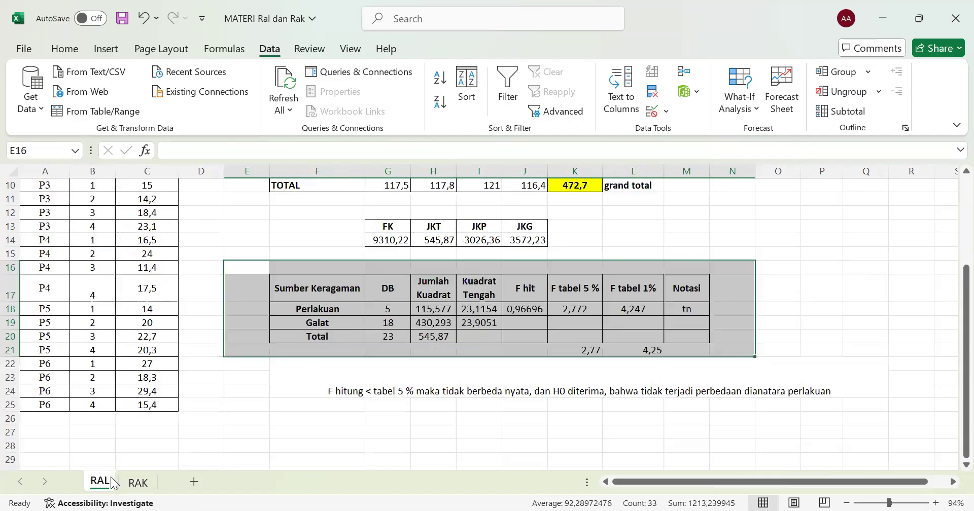
scroll(485, 246, "up", 1)
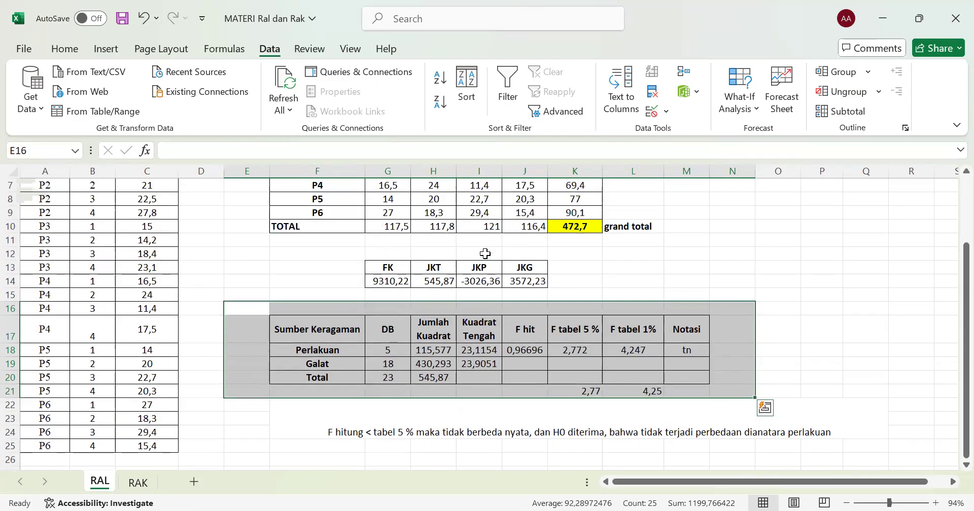
left_click(485, 282)
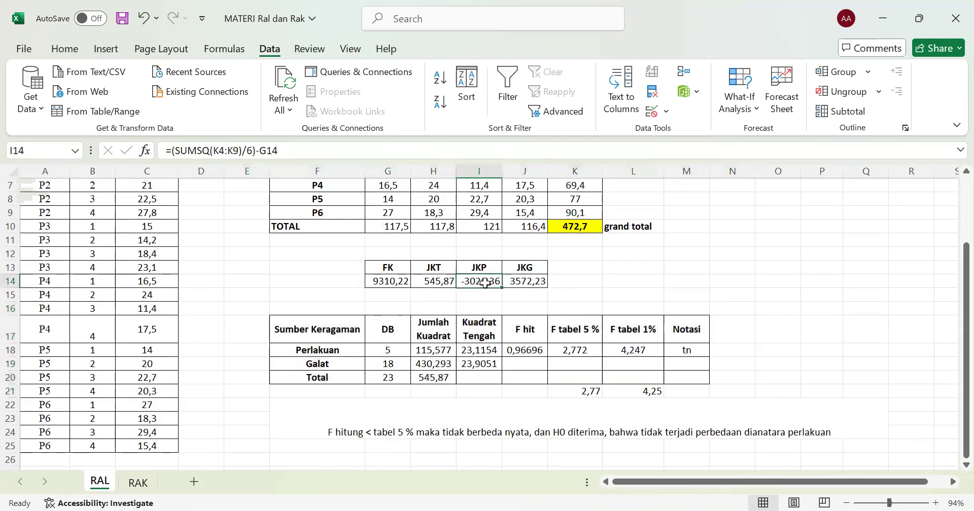
left_click(252, 149)
key("BackSpace")
type("4")
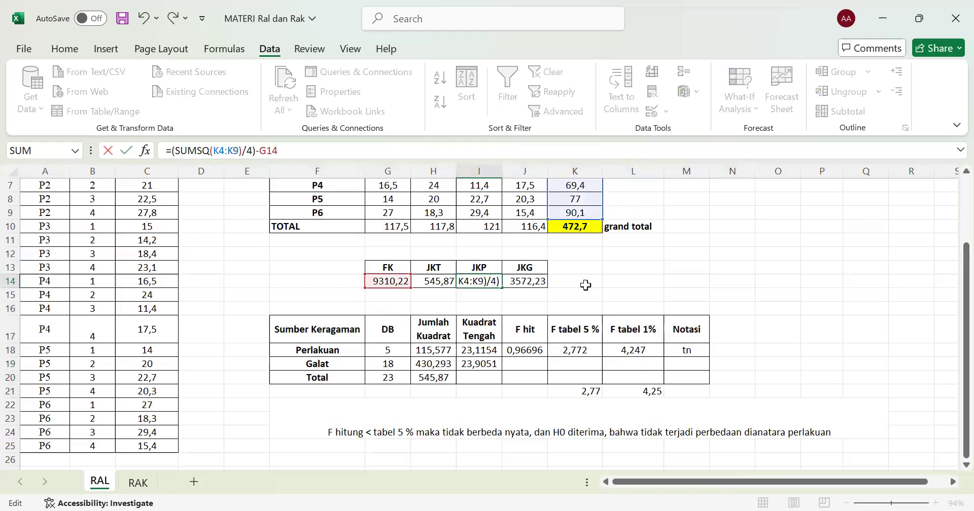
key("Return")
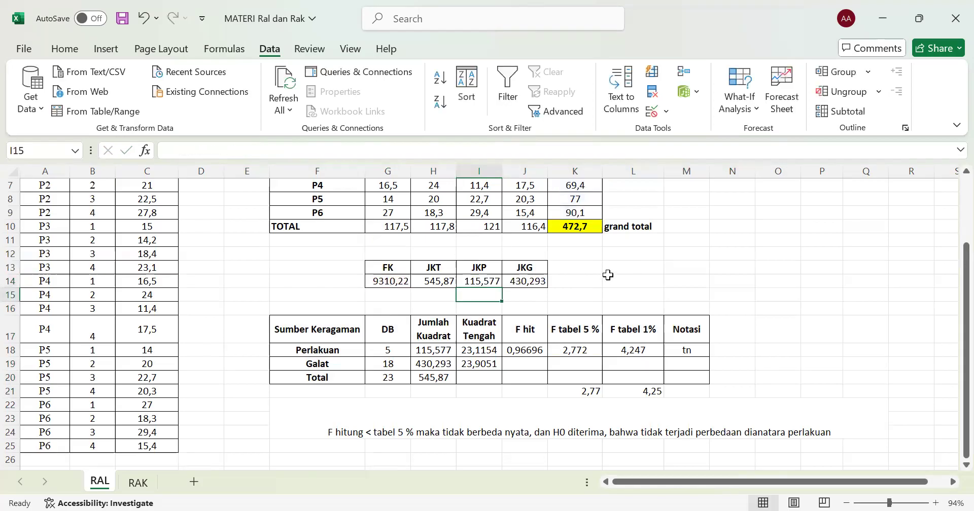
Step: Inspect the JKP formula in H14 and the JKK formula in I14 of the RAK sheet, including the JKK references
scroll(608, 275, "up", 2)
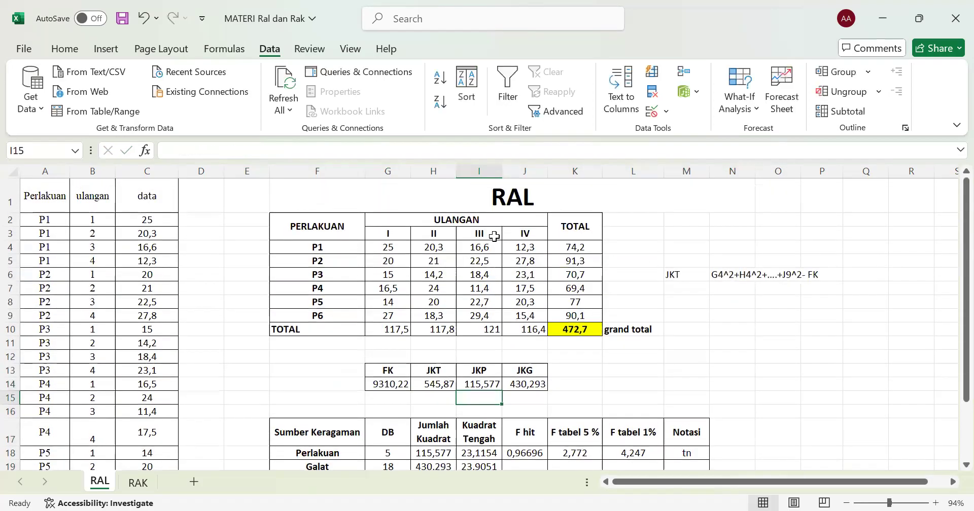
left_click(138, 482)
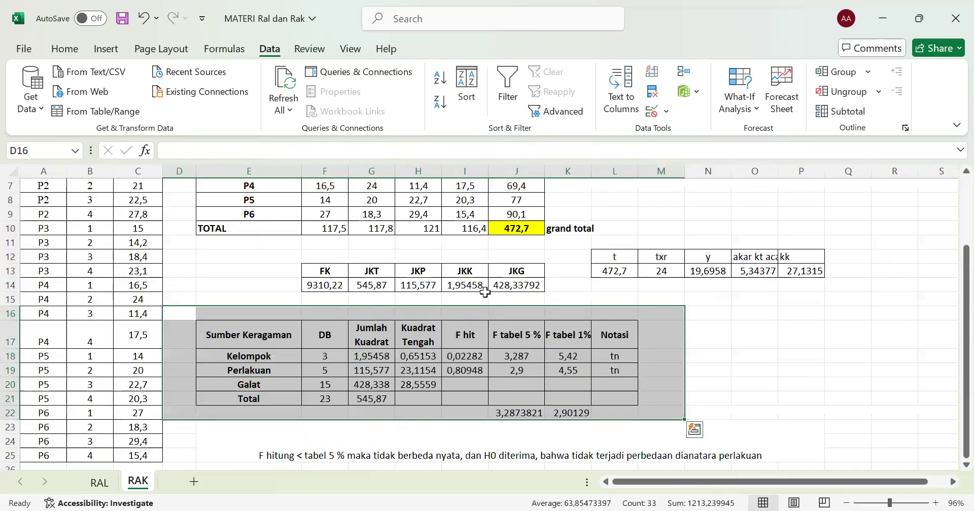
left_click(420, 285)
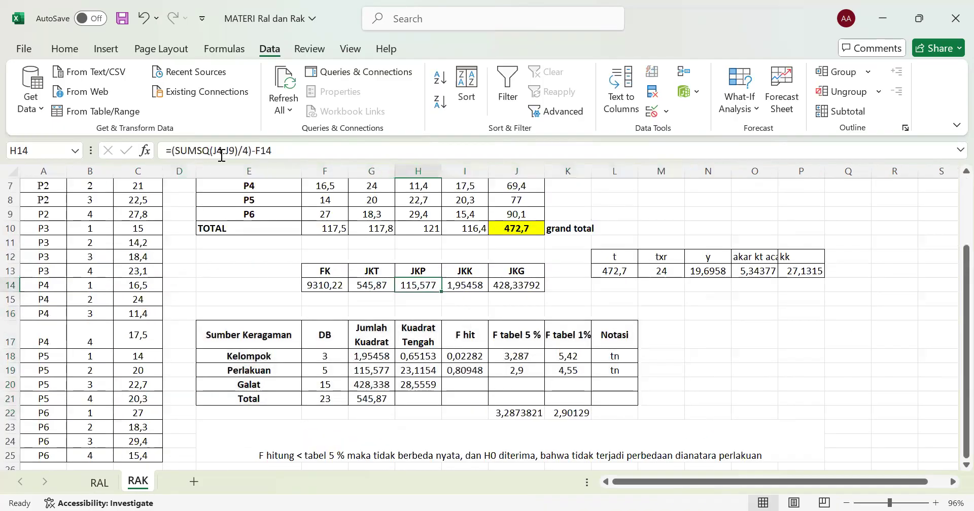
left_click(454, 285)
scroll(380, 274, "up", 2)
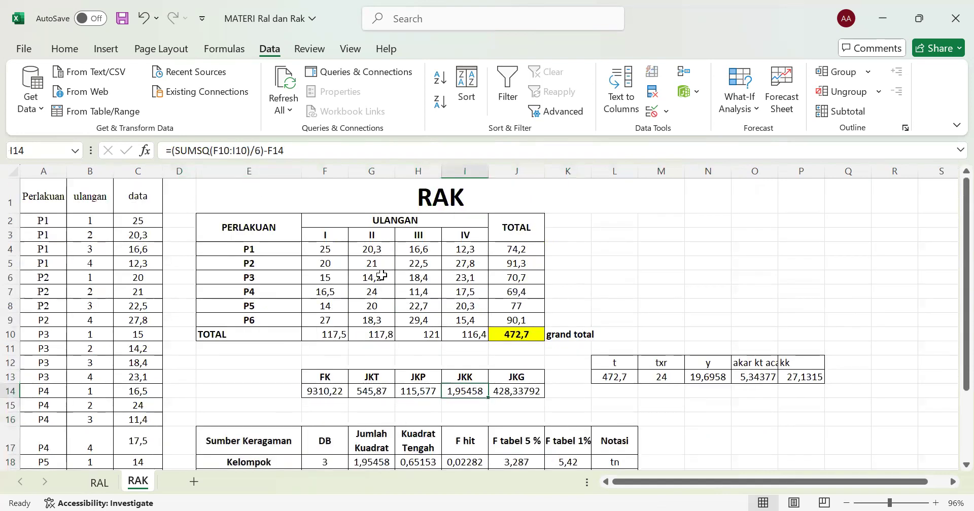
left_click(226, 152)
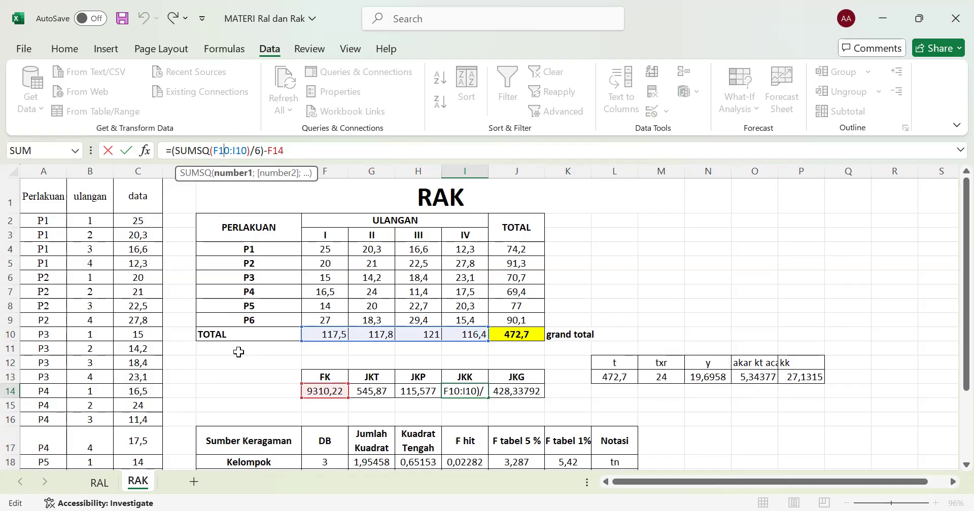
key("Return")
Step: Change the divisor of the JKK formula in I14 to 4
left_click(445, 390)
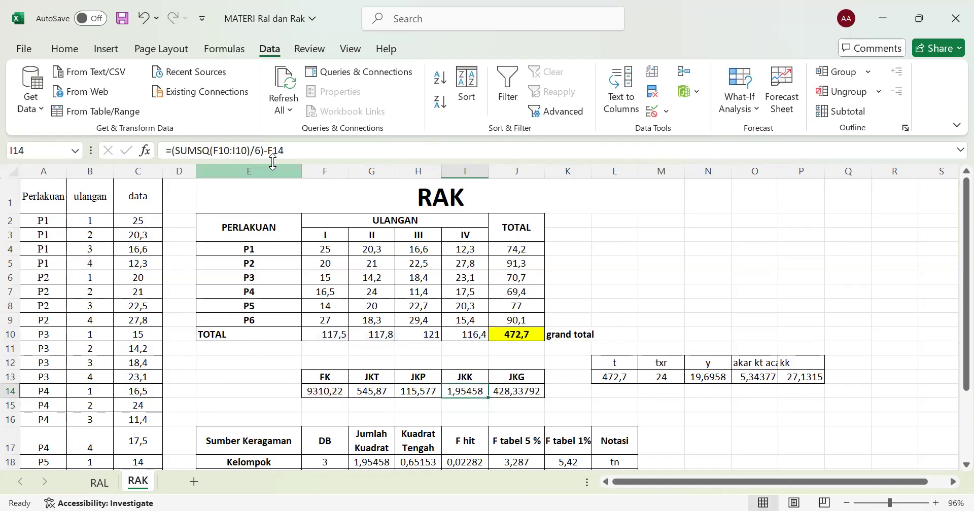
left_click(263, 150)
key("BackSpace")
type("4")
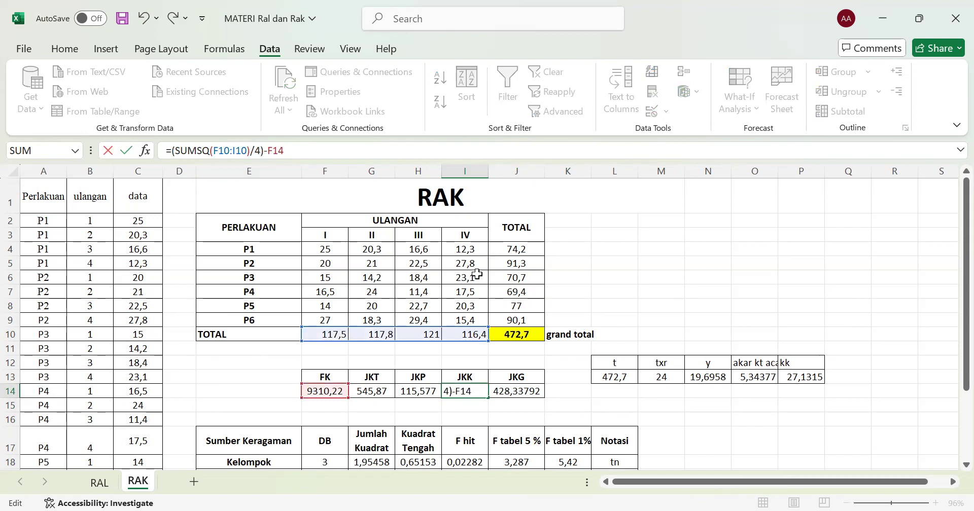
Step: Change the divisor of the JKP formula in H14 to 6
left_click(416, 391)
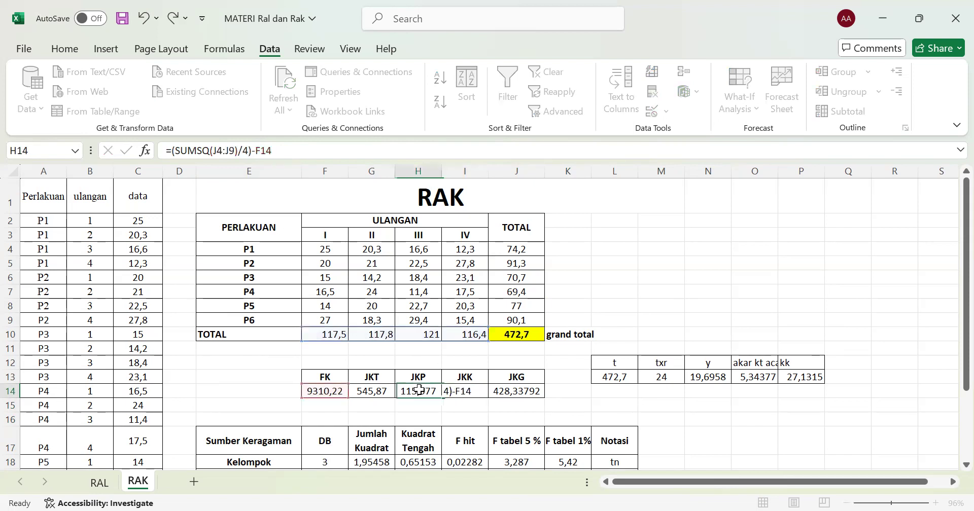
left_click(250, 152)
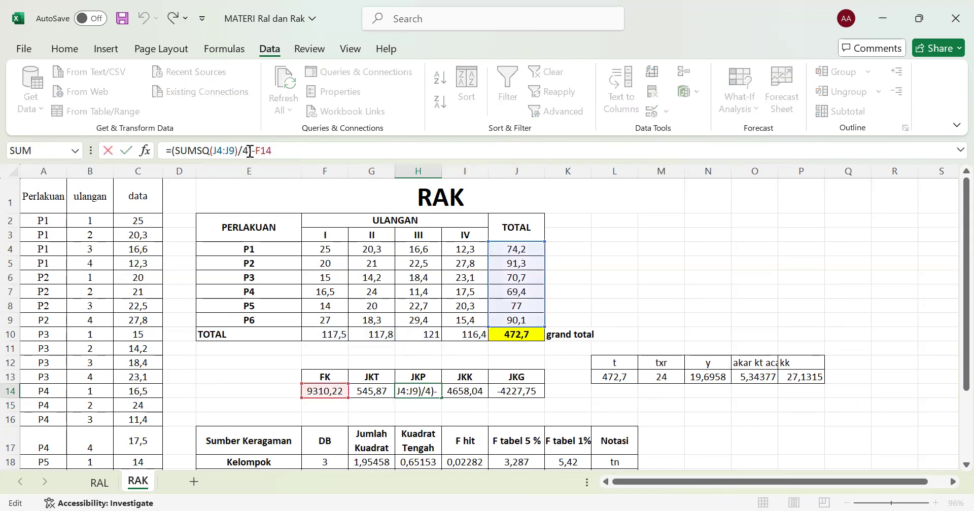
key("BackSpace")
type("6")
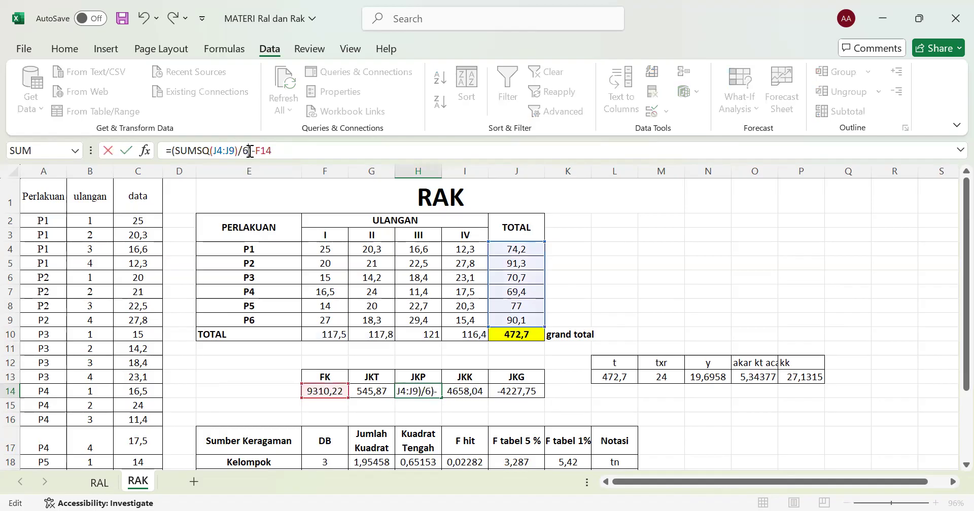
left_click(576, 408)
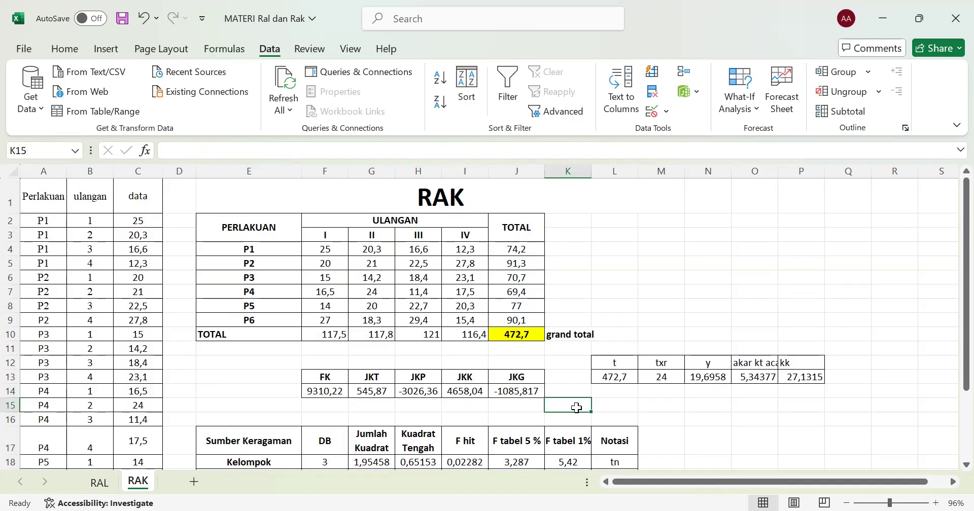
Step: Review the edited JKP formula in H14 and the ANOVA table below it
left_click(417, 391)
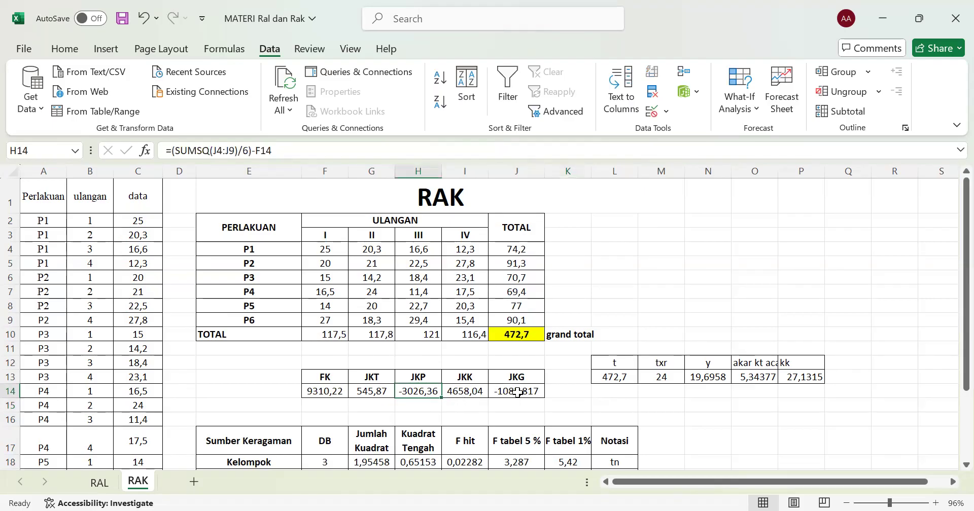
scroll(517, 392, "down", 2)
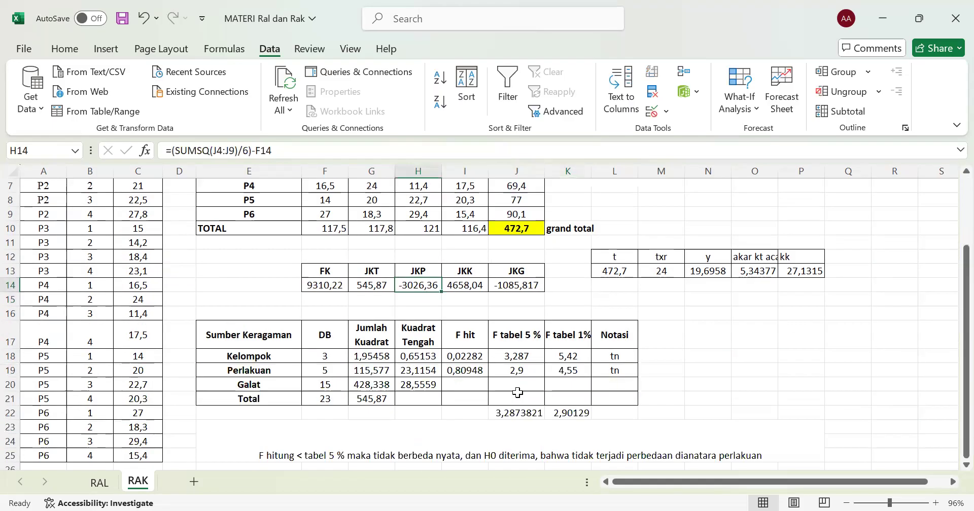
scroll(518, 392, "up", 1)
scroll(517, 393, "up", 1)
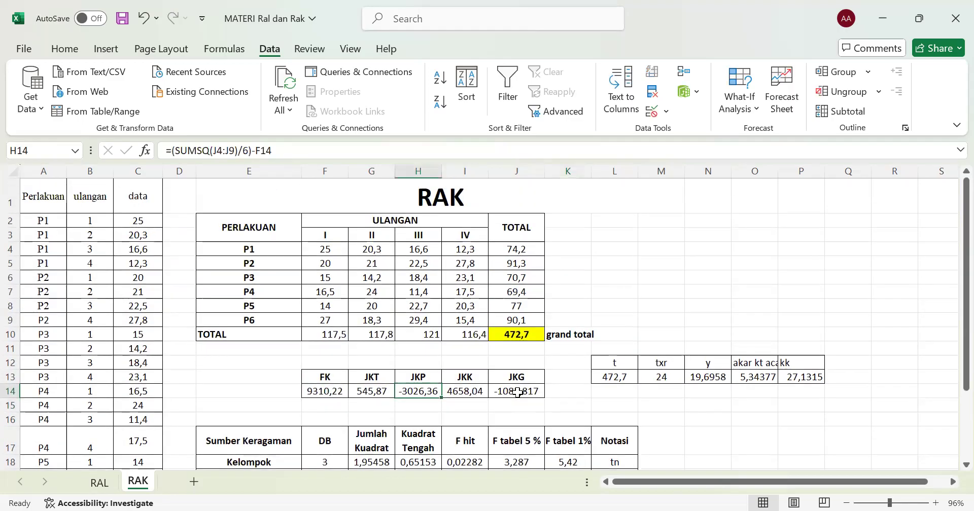
Step: Try shortening the replication I total in F10 of the RAK sheet to SUM(F4:F8) and undo the change
scroll(517, 393, "down", 2)
scroll(517, 392, "up", 2)
left_click(335, 333)
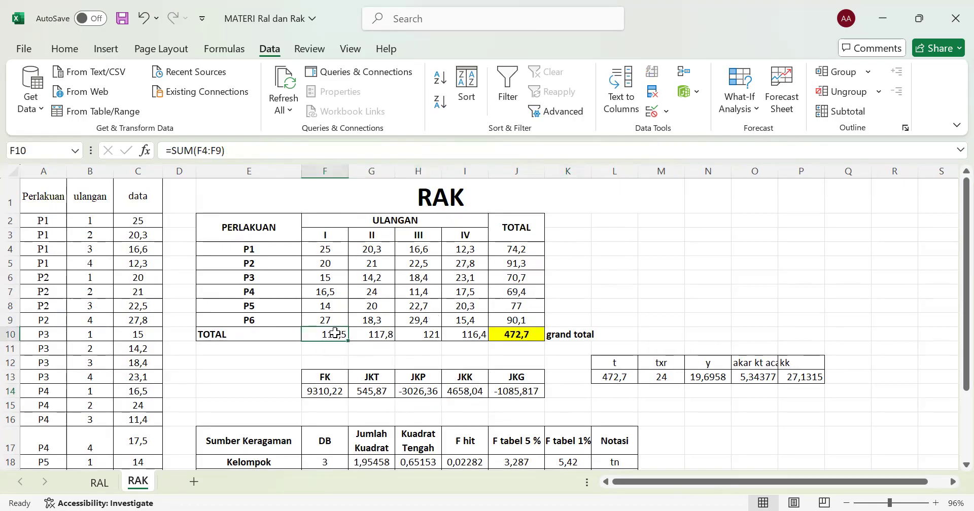
left_click(216, 151)
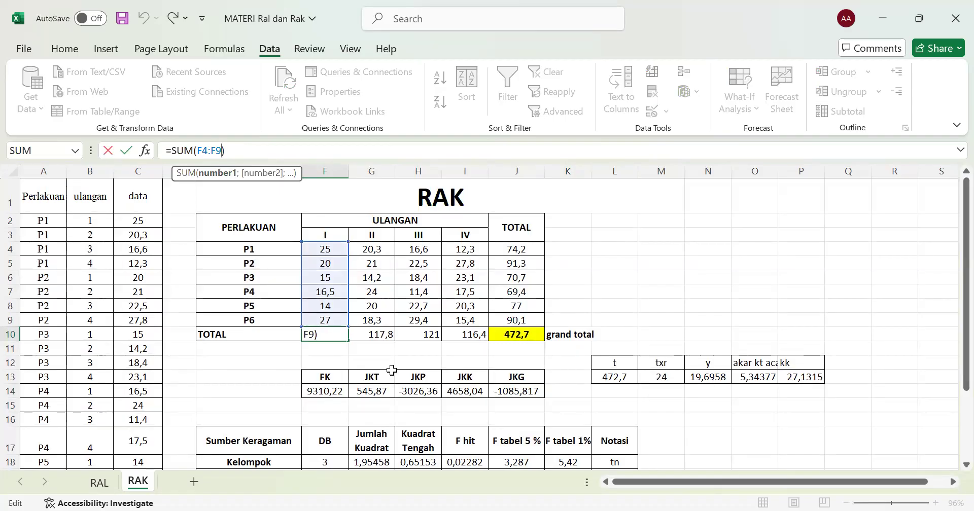
key("Delete")
type("8")
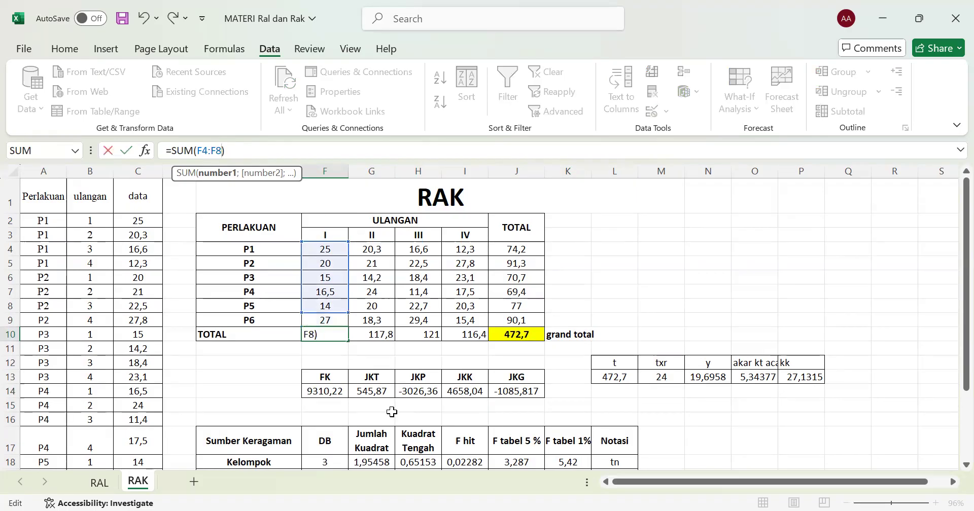
left_click(260, 377)
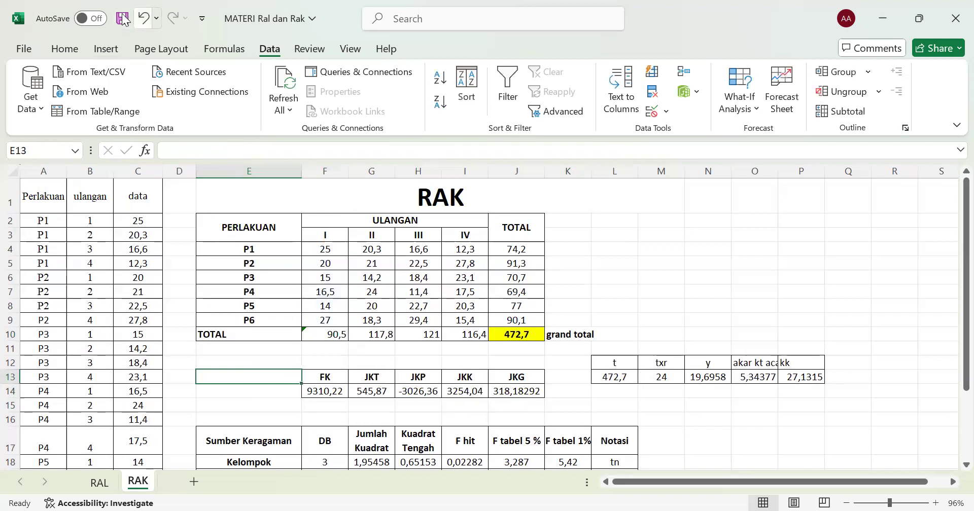
key("ctrl+z")
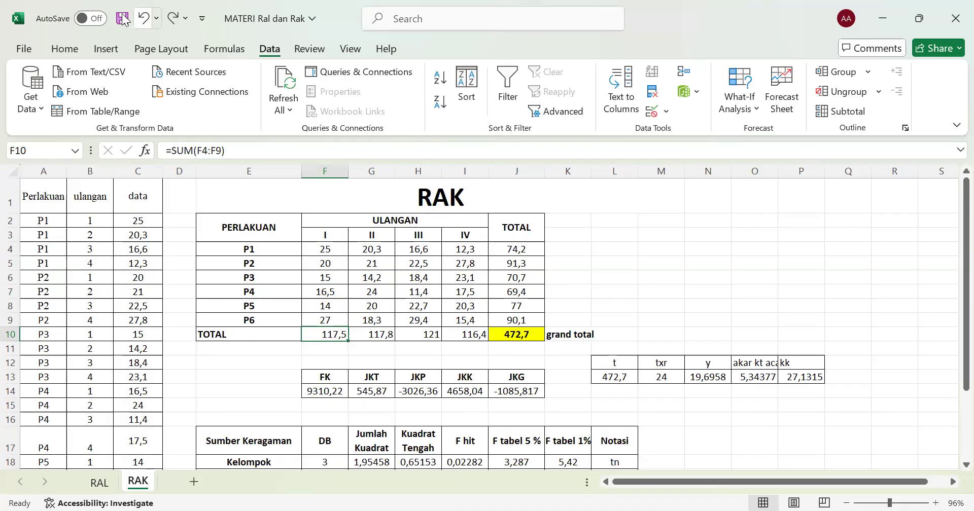
Step: Change the divisor of the JKP formula in H14 of the RAK sheet to 4
left_click(419, 390)
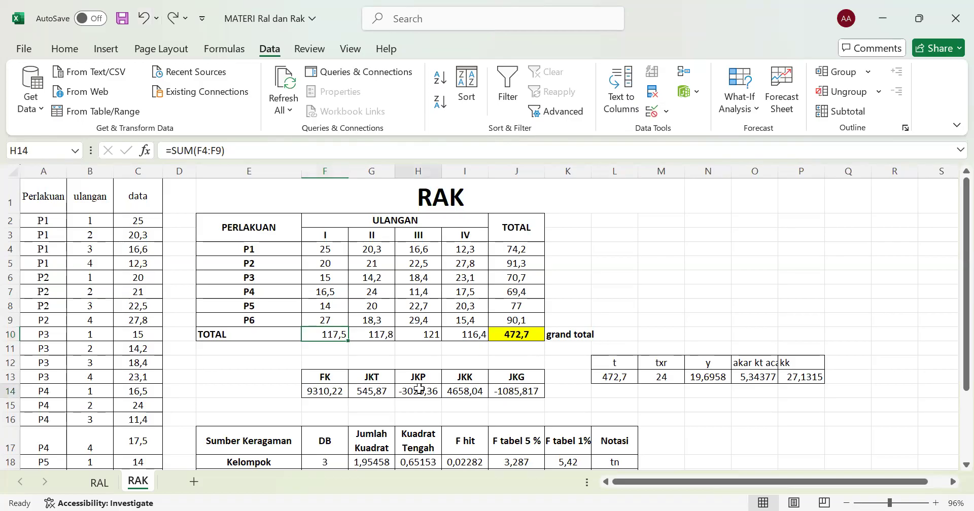
left_click(248, 150)
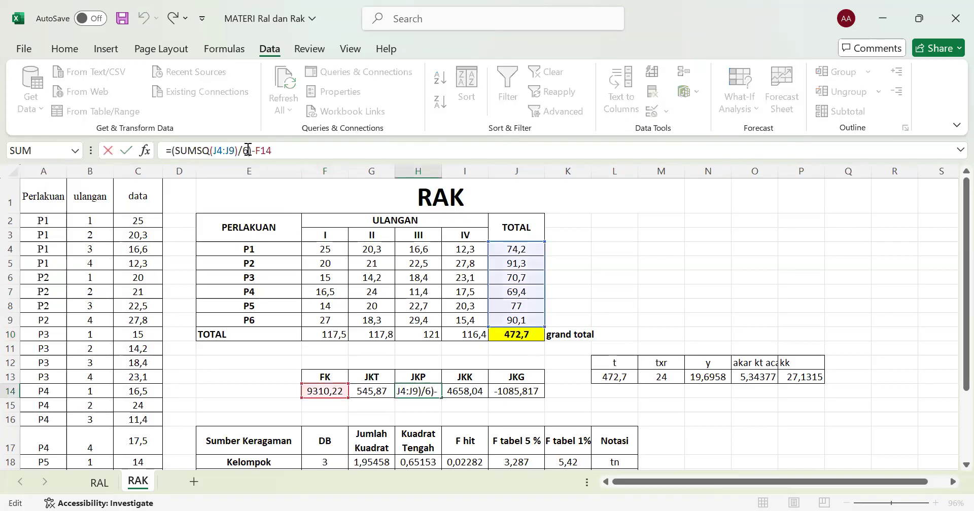
key("BackSpace")
type("4")
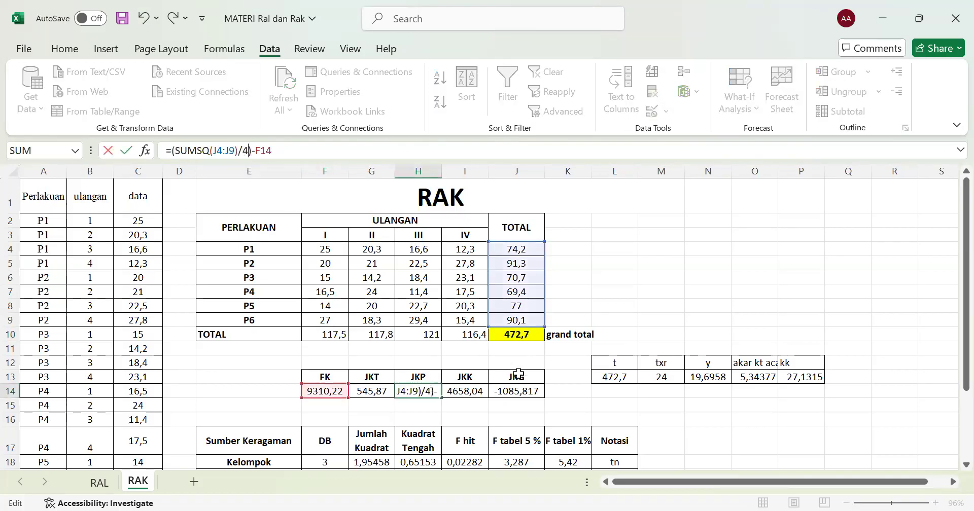
left_click(473, 390)
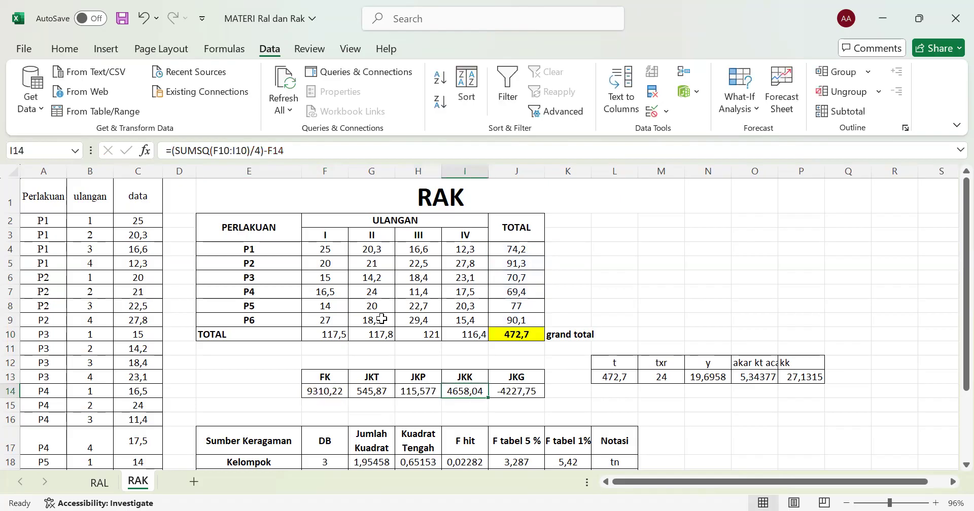
Step: Change the divisor of the JKK formula in I14 of the RAK sheet to 6
left_click(262, 151)
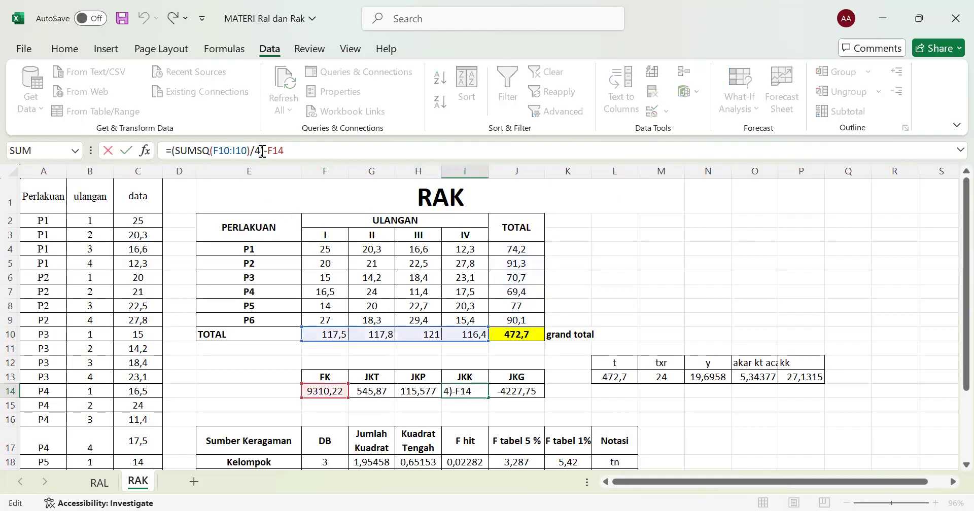
key("BackSpace")
type("6")
left_click(670, 276)
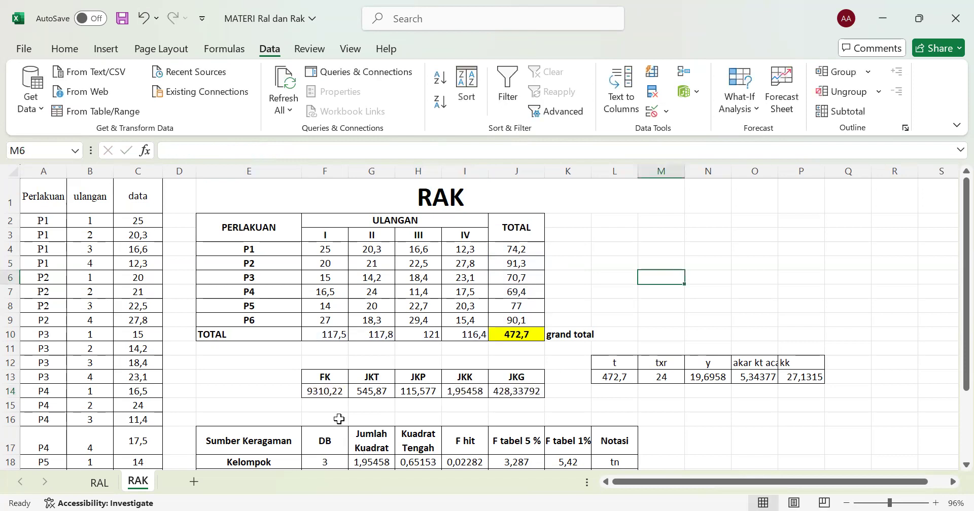
Step: Inspect the JKK formula in I14 of the RAK sheet and the JKG formulas in J14 of the RAK and RAL sheets
left_click(473, 395)
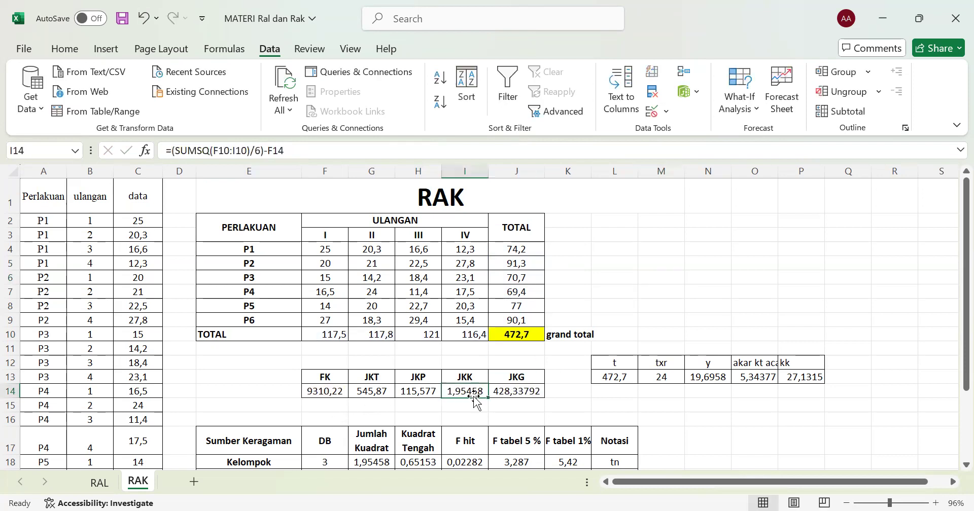
left_click(510, 398)
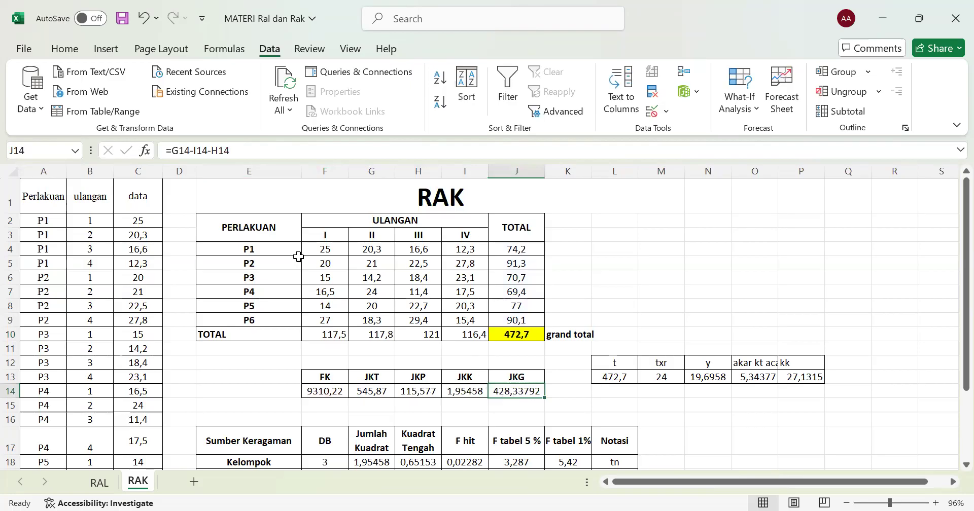
left_click(196, 152)
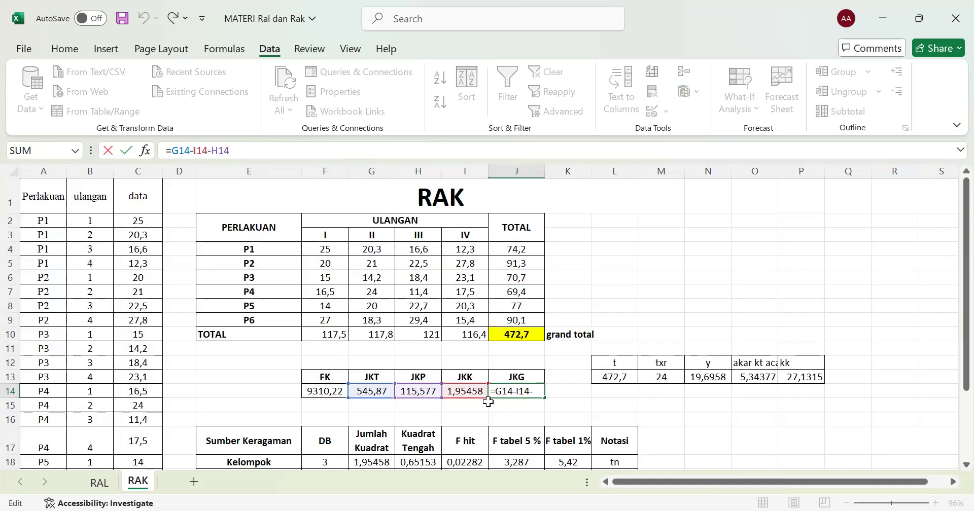
key("Return")
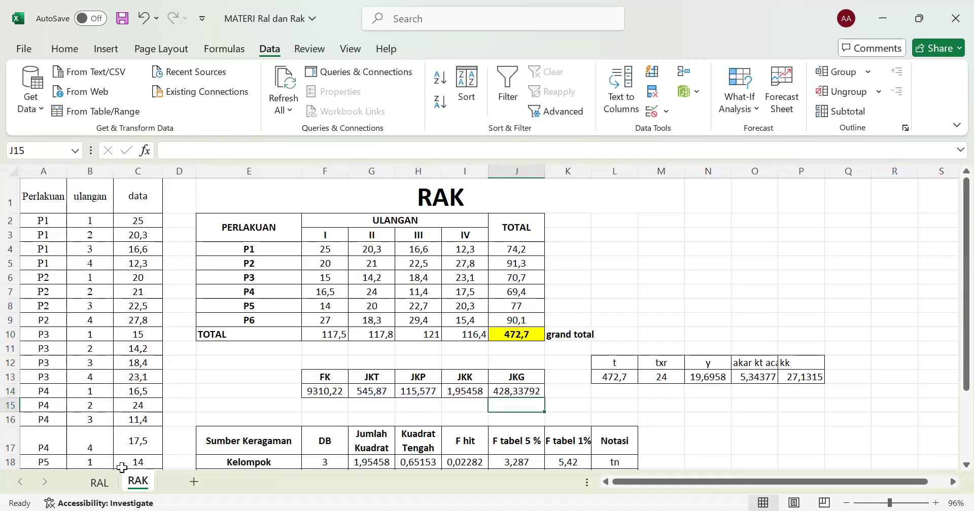
left_click(93, 489)
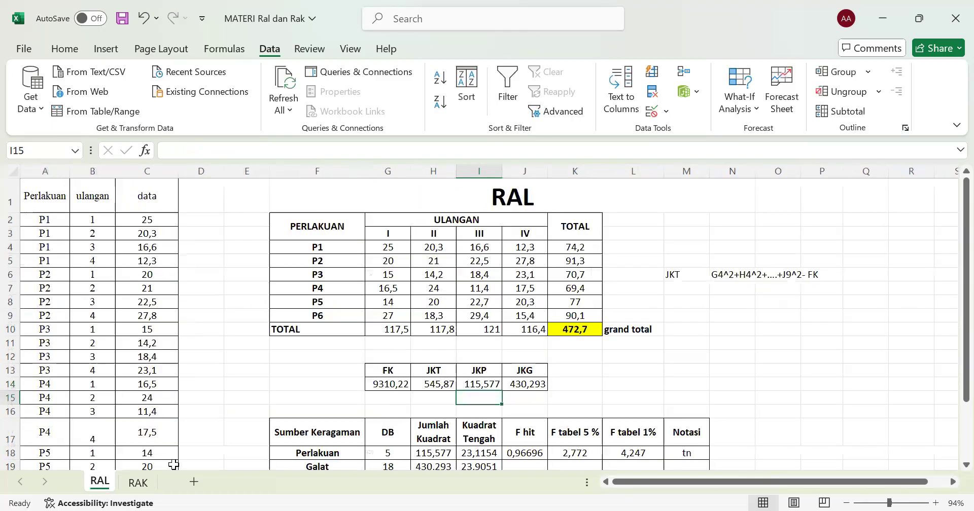
left_click(517, 382)
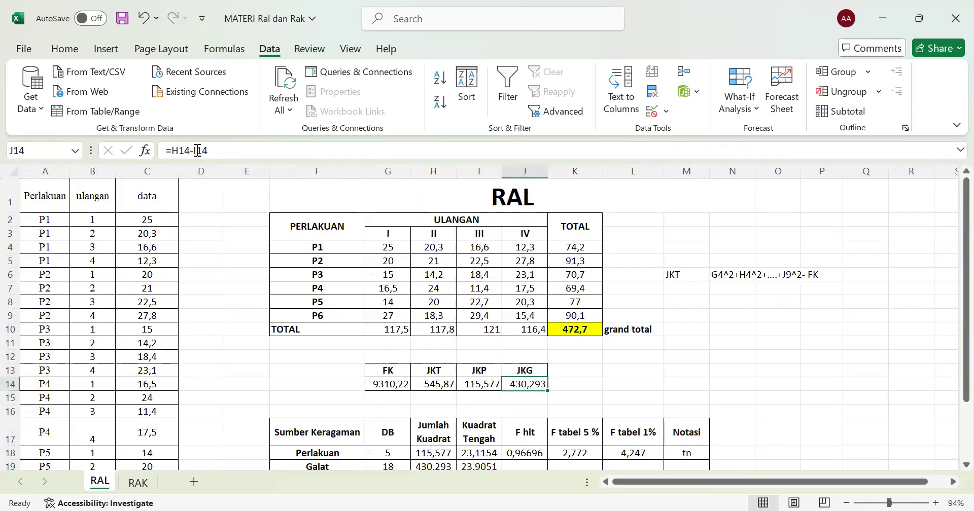
left_click(197, 150)
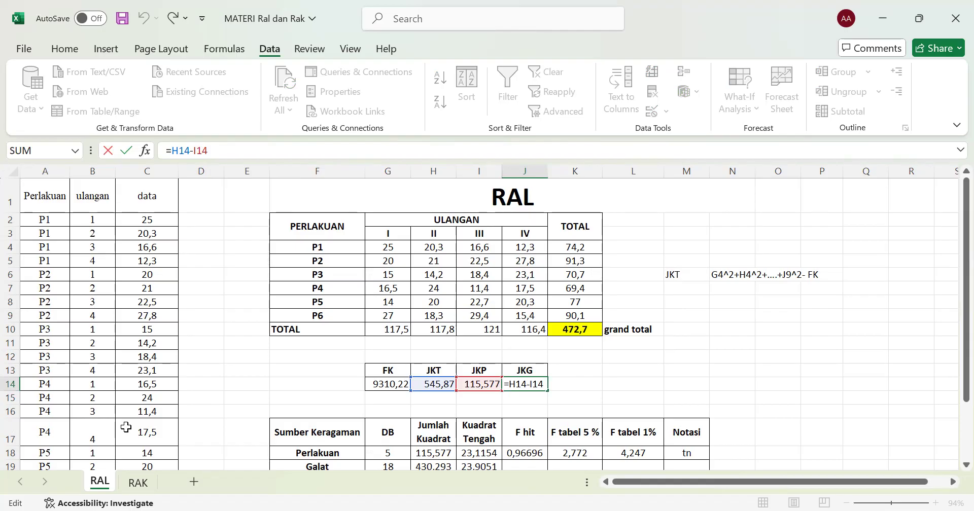
Step: Try reversing the JKG formula in J14 of the RAL sheet to =I14-H14 and undo the change
left_click_drag(223, 155, 174, 154)
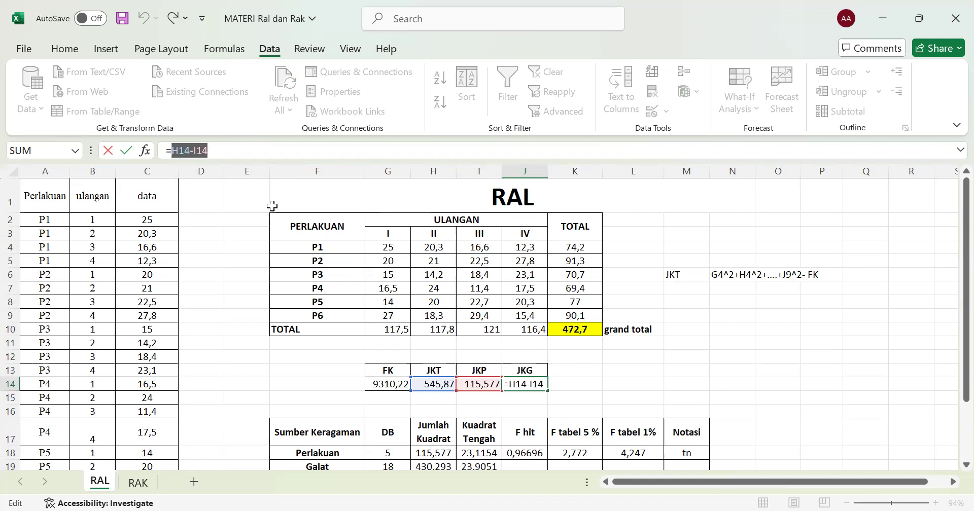
key("BackSpace")
left_click(480, 384)
type("-")
left_click(439, 384)
key("Return")
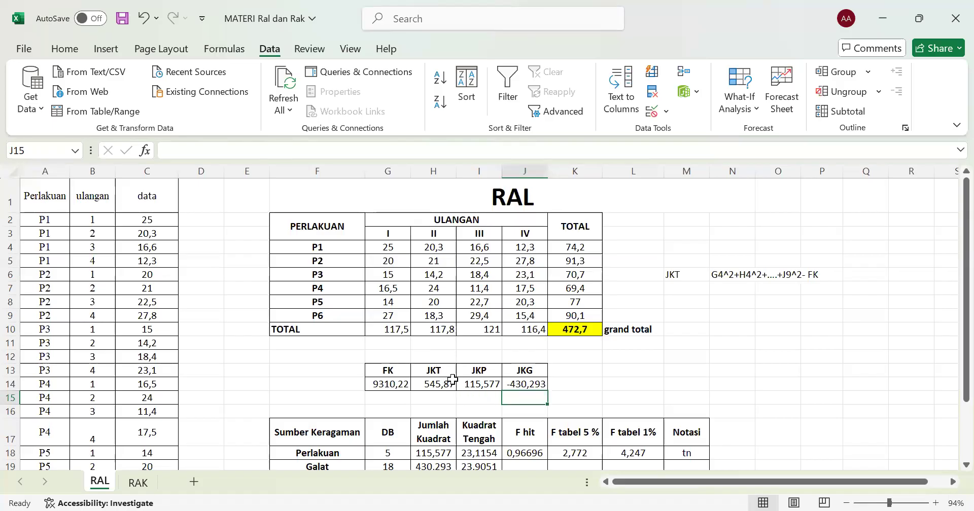
left_click(531, 385)
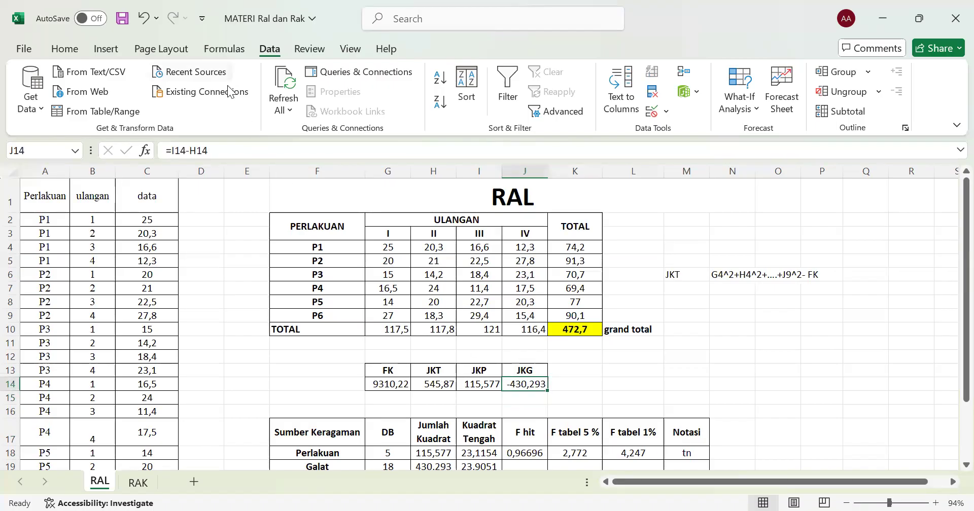
key("ctrl+z")
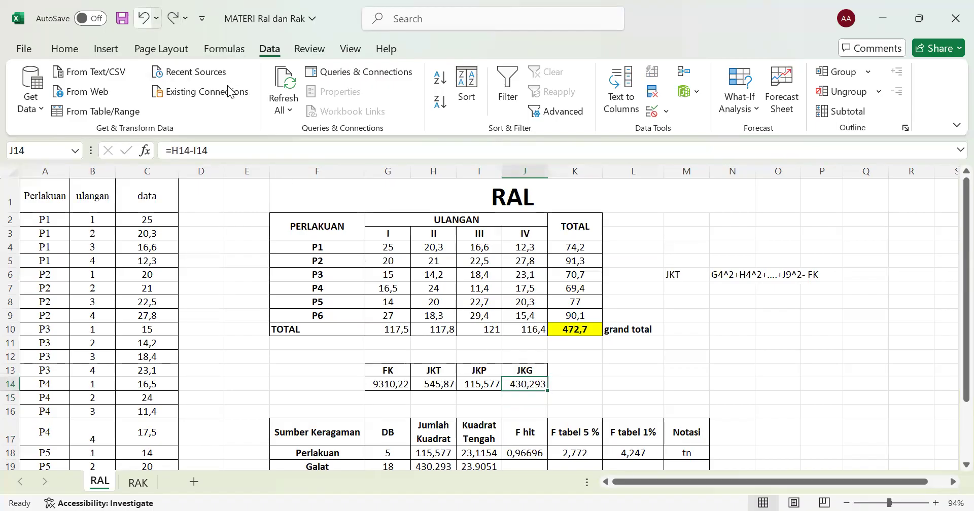
Step: Compare the JKG formulas of the RAK and RAL sheets and select the RAL ANOVA table area E16:N21
key("ctrl+Page_Down")
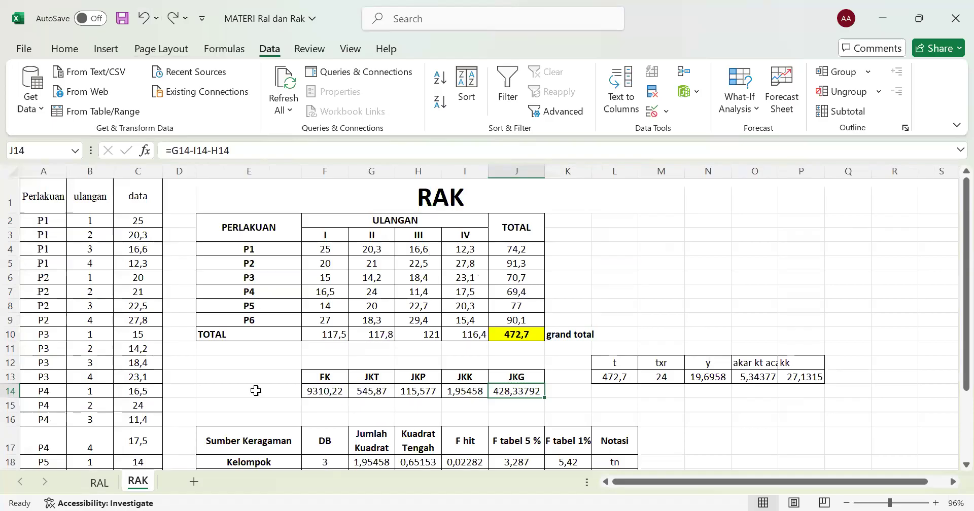
left_click(108, 490)
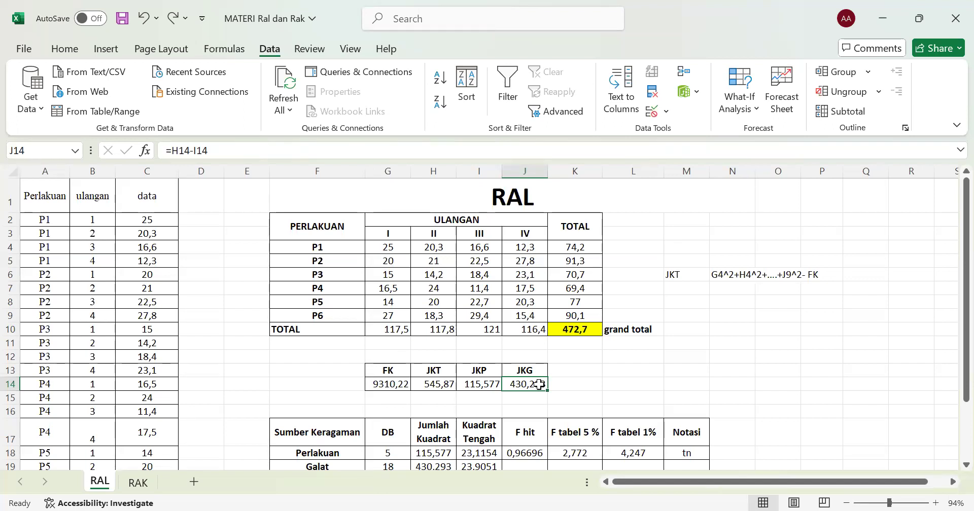
scroll(539, 384, "down", 1)
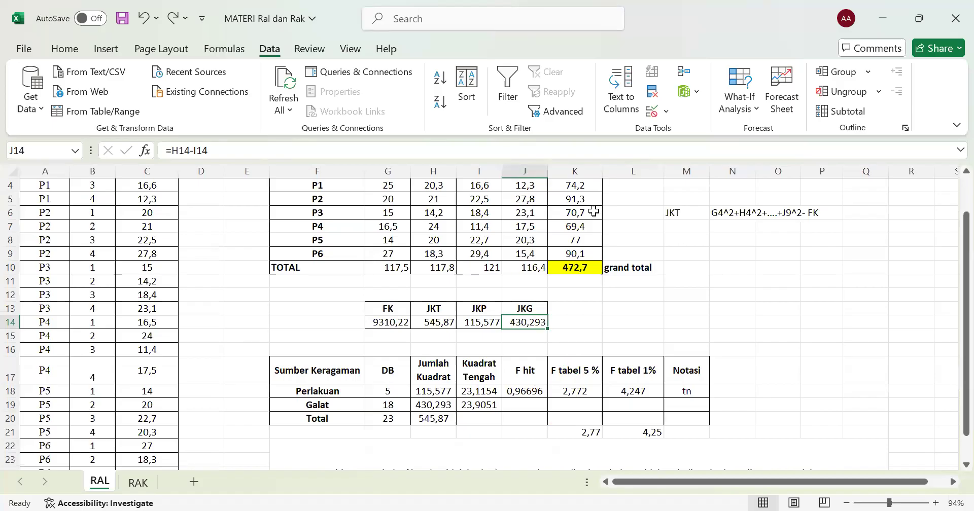
scroll(535, 406, "up", 1)
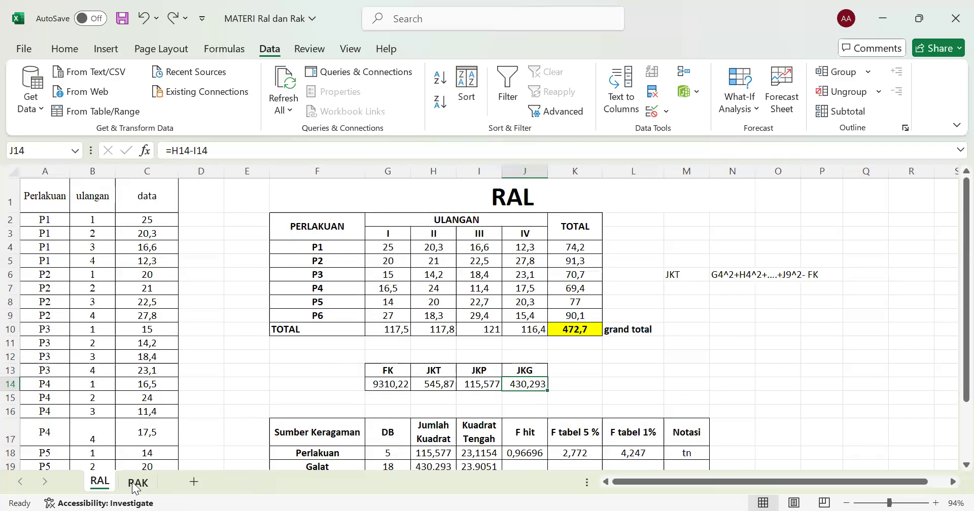
scroll(304, 314, "down", 2)
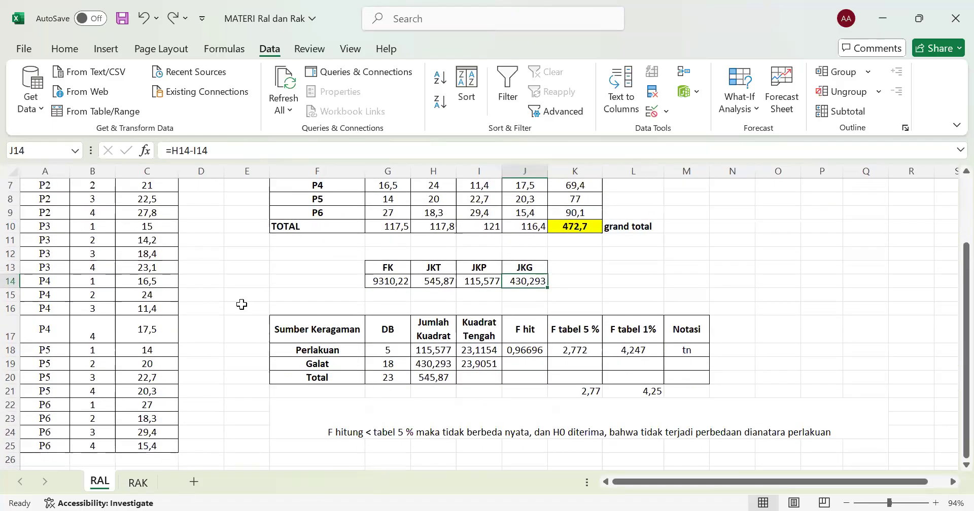
left_click_drag(247, 304, 751, 396)
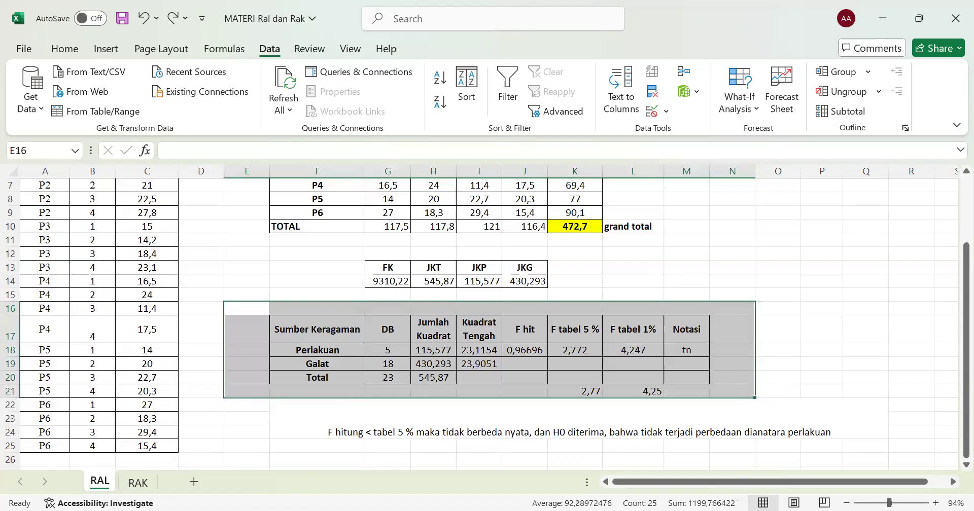
Step: Examine the ANOVA table on the RAK sheet and select it from E17 to L21
left_click(138, 482)
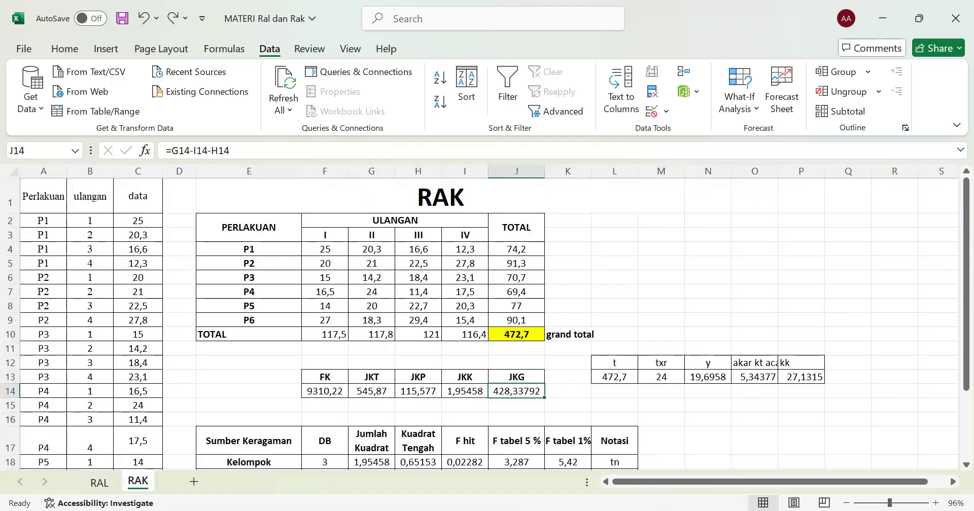
scroll(572, 372, "down", 2)
scroll(574, 375, "down", 1)
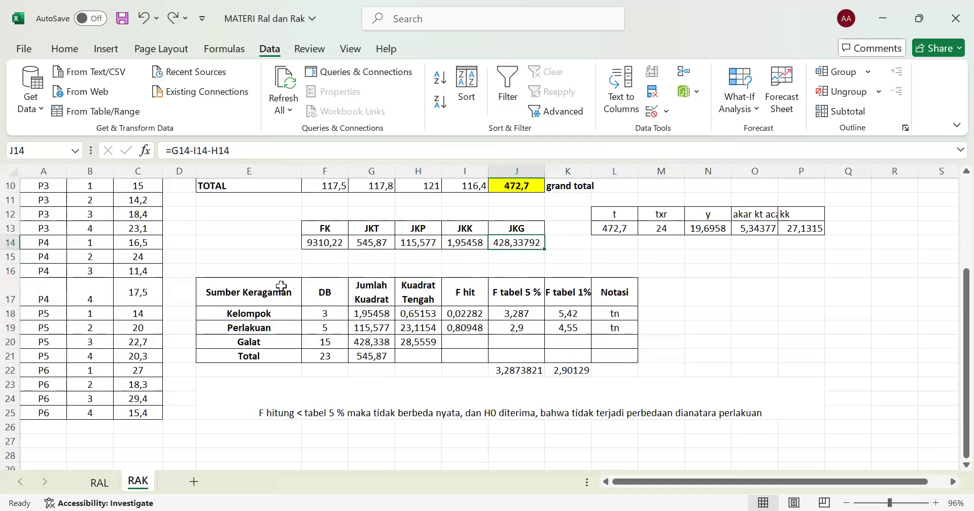
mouse_move(216, 290)
left_mouse_down()
mouse_move(578, 330)
mouse_move(627, 353)
left_mouse_up()
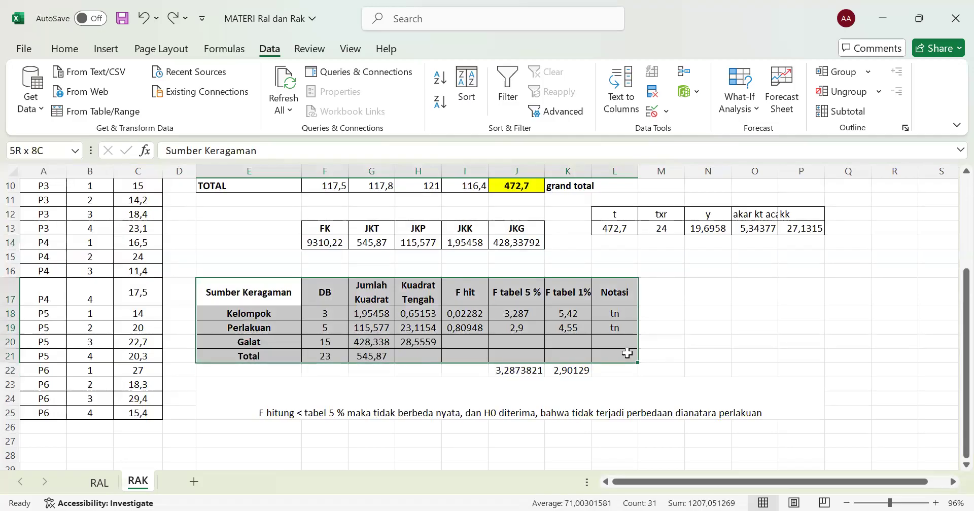
left_click_drag(627, 354, 627, 353)
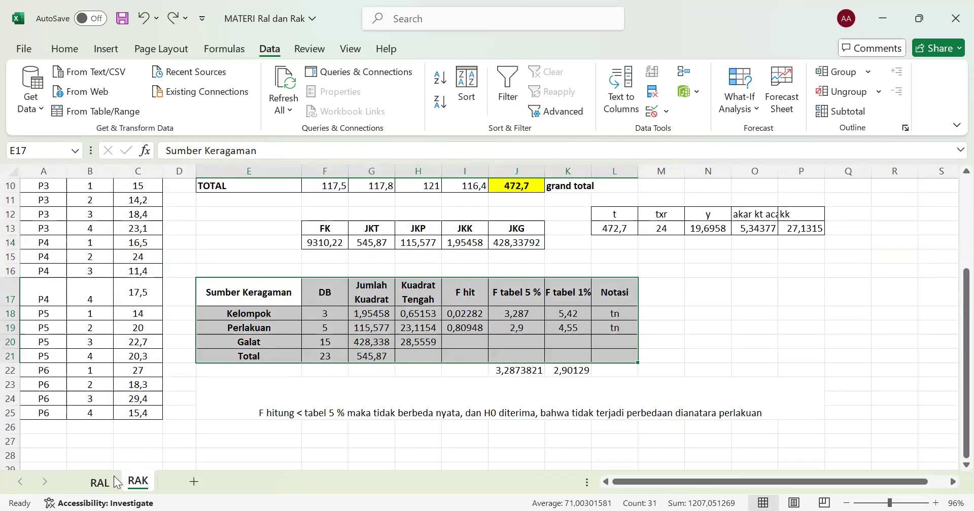
Step: Inspect the Perlakuan degrees of freedom formula in G18 of the RAL sheet against the list of treatments
left_click(105, 488)
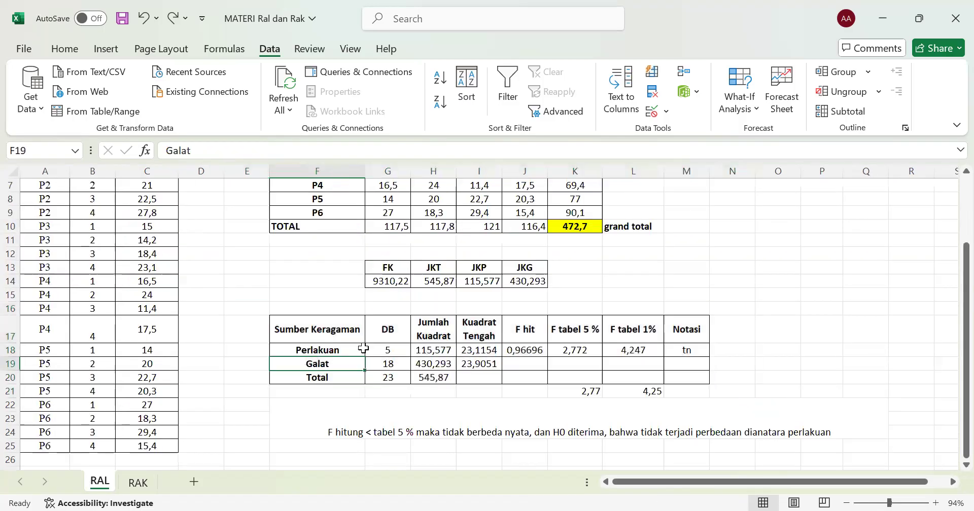
left_click(388, 350)
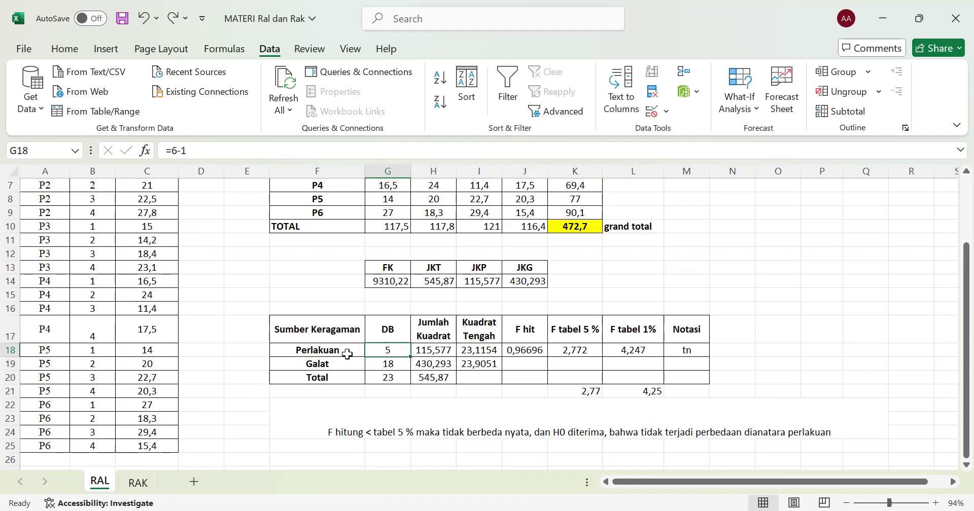
scroll(347, 354, "up", 2)
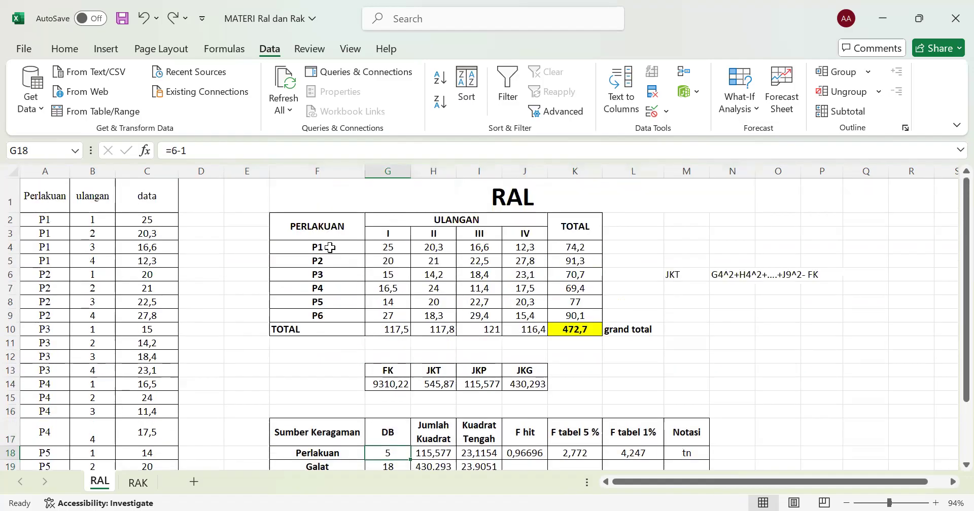
Step: Inspect the Kelompok and Perlakuan degrees of freedom formulas in F18 and F19 of the RAK sheet against the data table
scroll(326, 338, "down", 2)
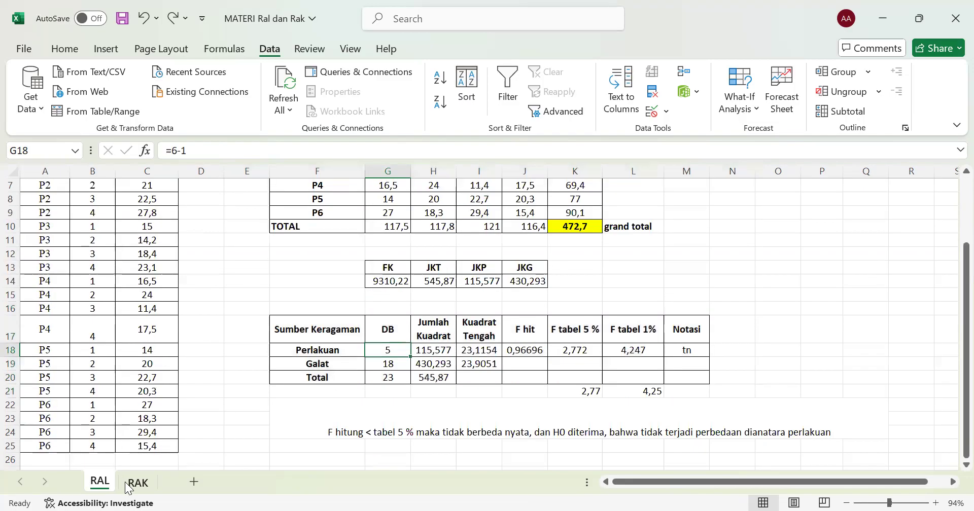
left_click(129, 484)
left_click(327, 314)
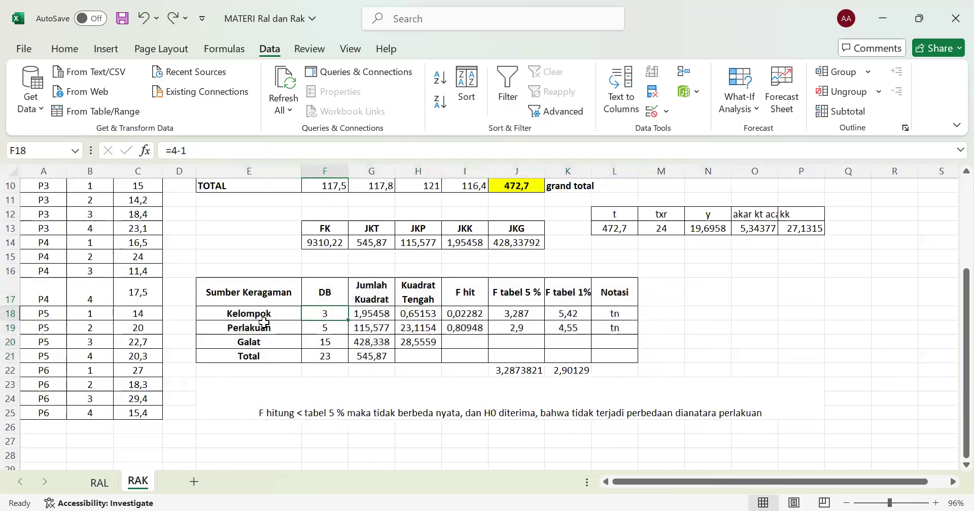
scroll(264, 323, "up", 3)
scroll(394, 335, "down", 2)
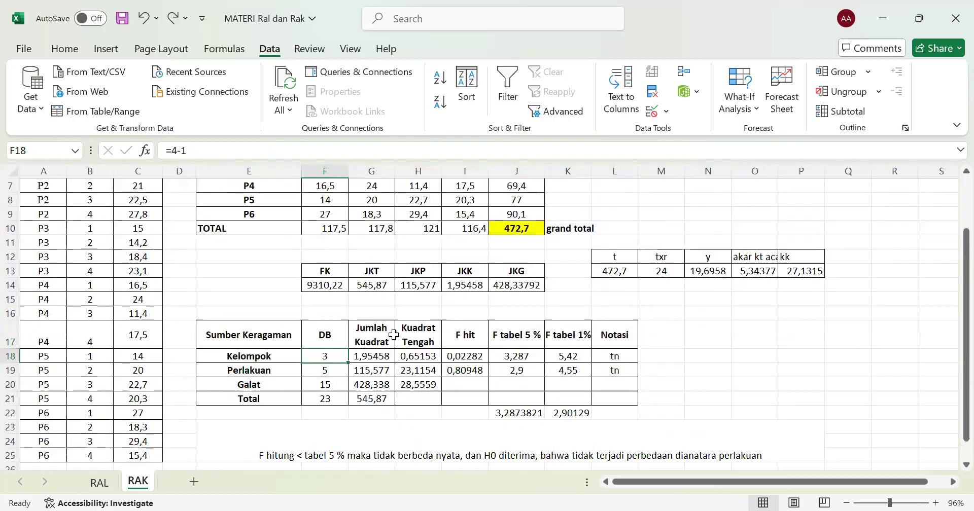
scroll(393, 334, "down", 1)
left_click(337, 329)
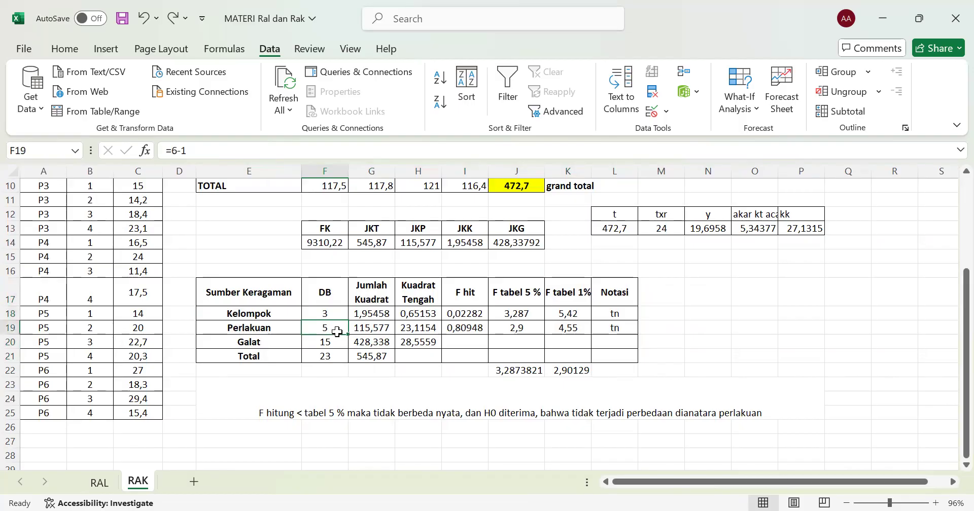
scroll(337, 332, "up", 3)
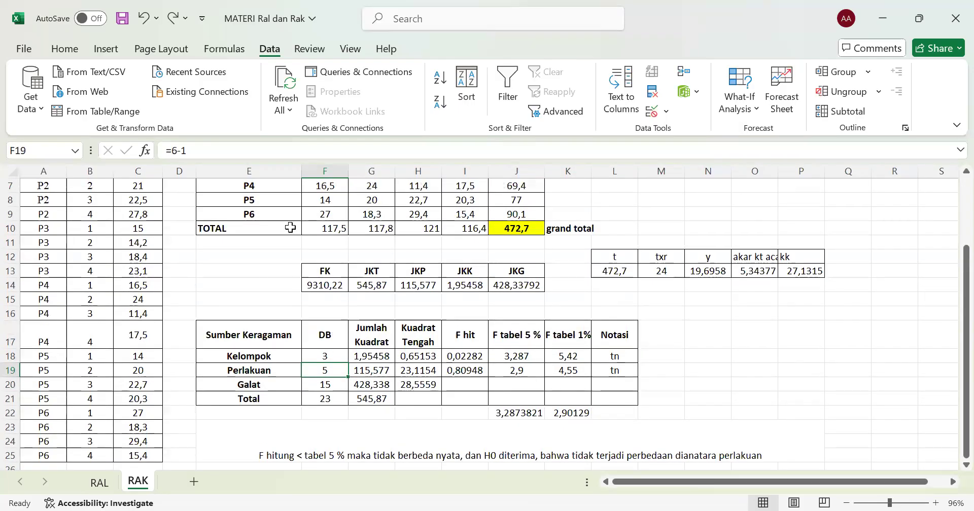
scroll(314, 345, "down", 2)
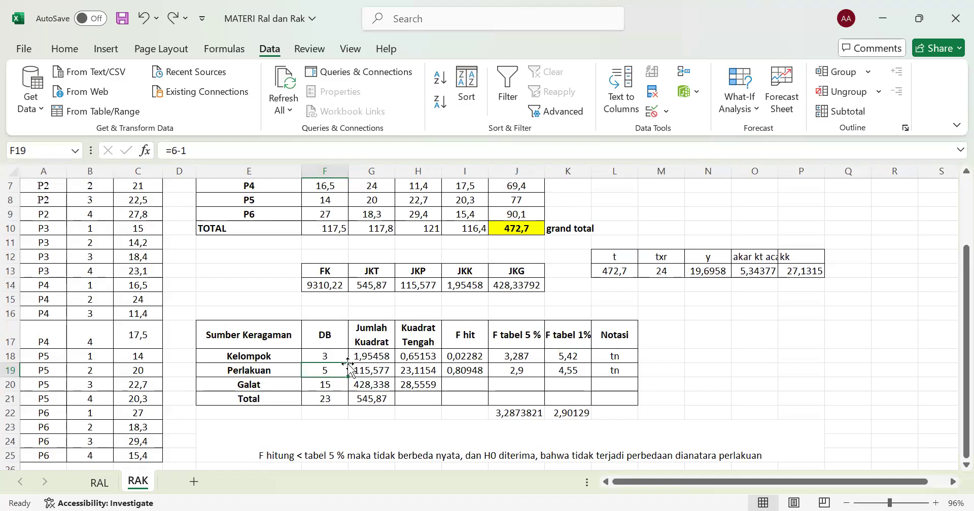
Step: Go through the DB formulas in F18 to F21 of the RAK ANOVA table, ending on the Galat formula in F20
key("Down")
key("Down")
key("Up")
key("Up")
key("Up")
key("Down")
key("Down")
key("Up")
key("Up")
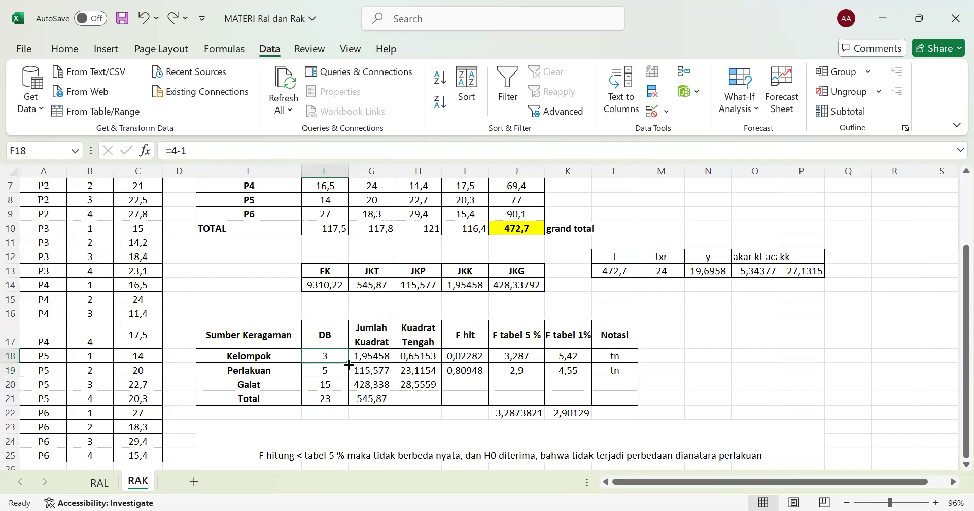
key("Down")
key("Down")
key("Down")
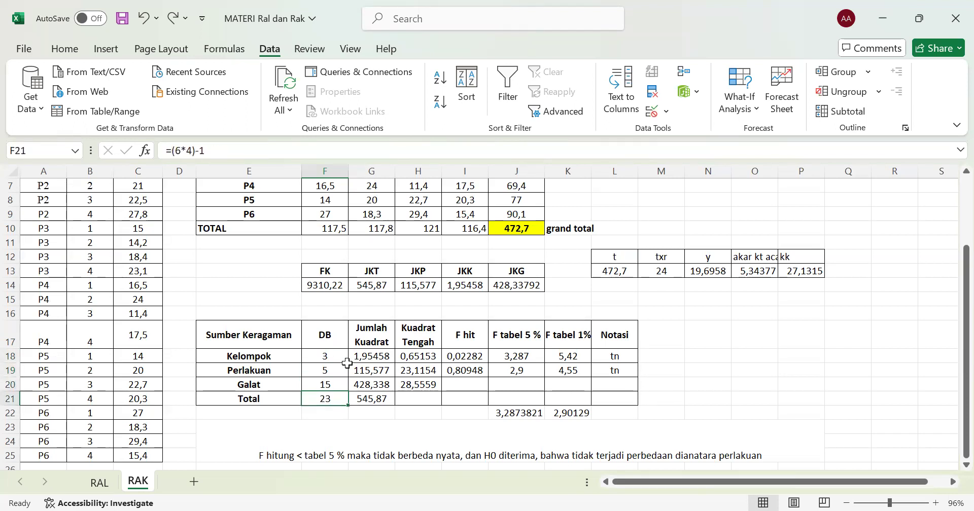
key("Up")
key("Up")
key("Up")
key("Down")
key("Down")
key("Up")
key("Up")
key("Down")
key("Up")
key("Down")
key("Up")
key("Down")
key("Down")
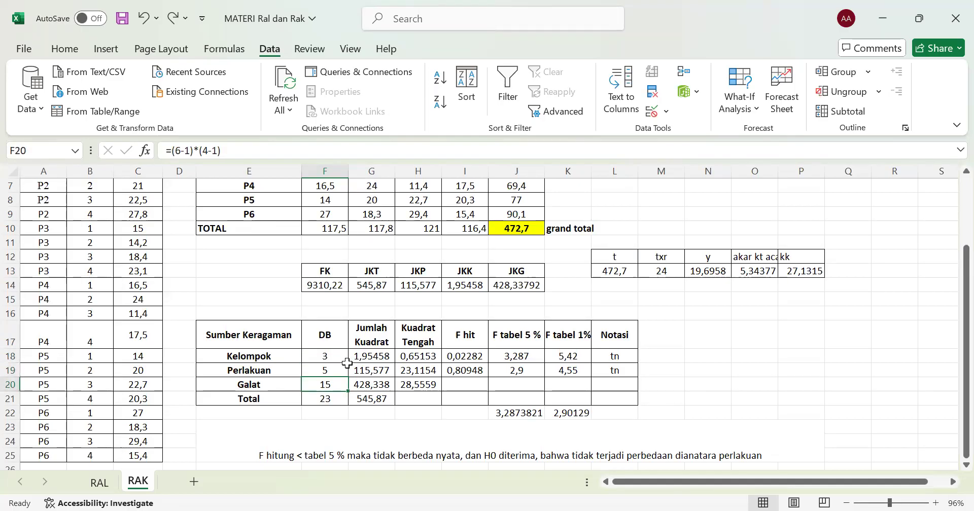
key("Down")
key("Up")
Step: Compare the Galat degrees of freedom formulas of the RAL and RAK sheets and inspect the RAL Total formula in G20
left_click(98, 483)
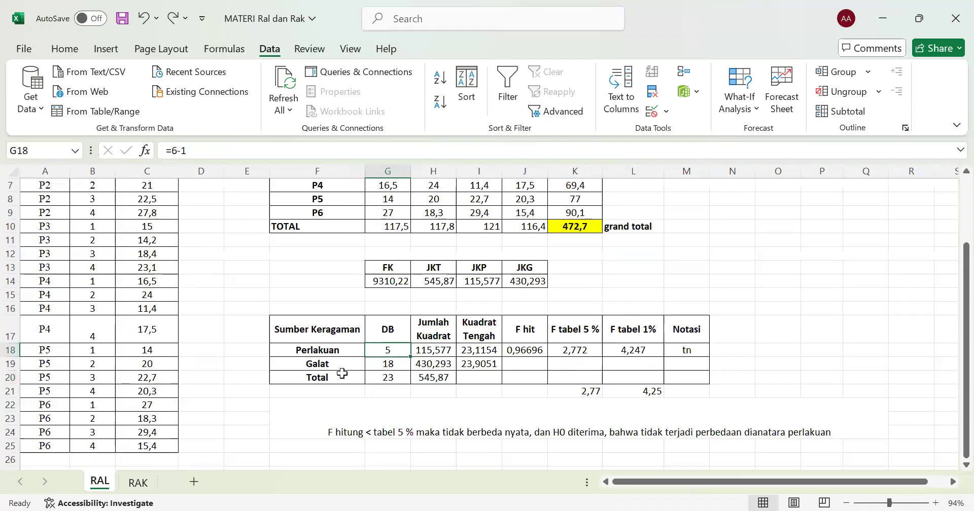
left_click(395, 368)
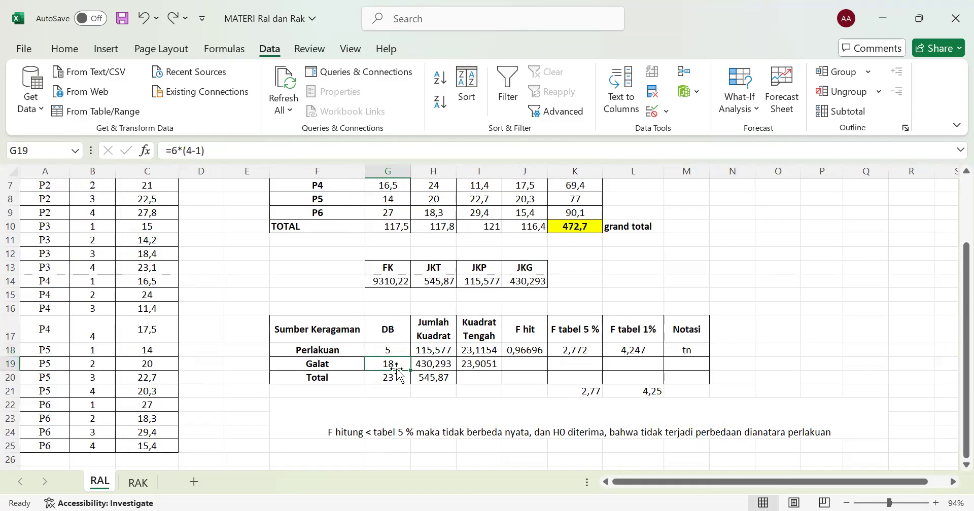
left_click(135, 481)
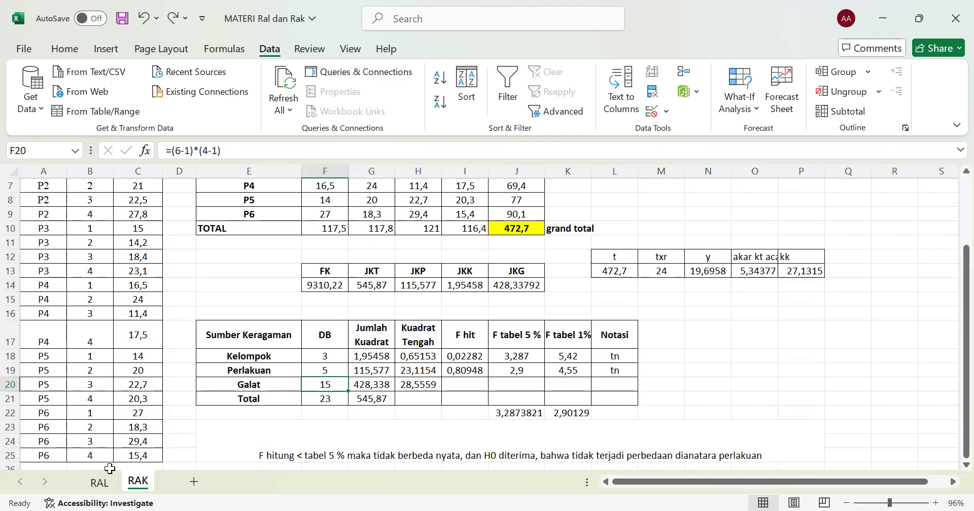
left_click(99, 482)
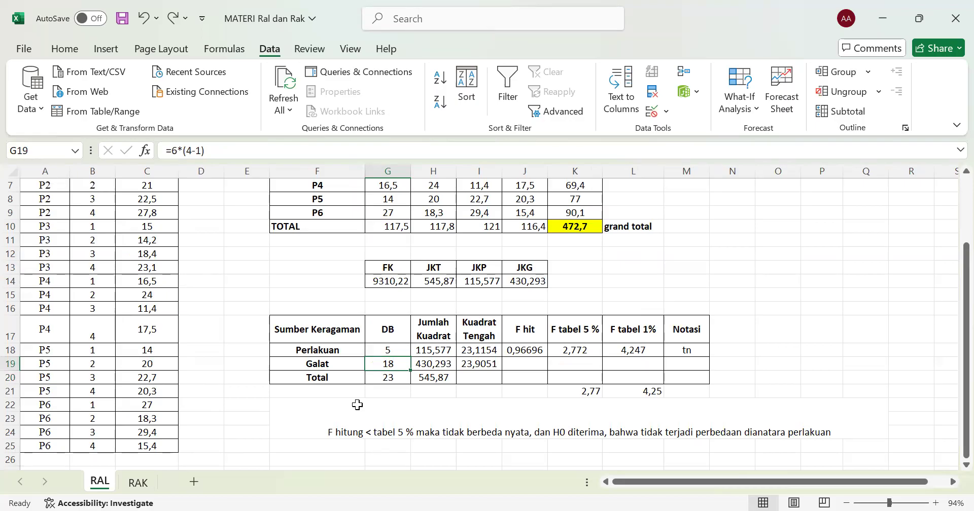
left_click(390, 380)
left_click(138, 482)
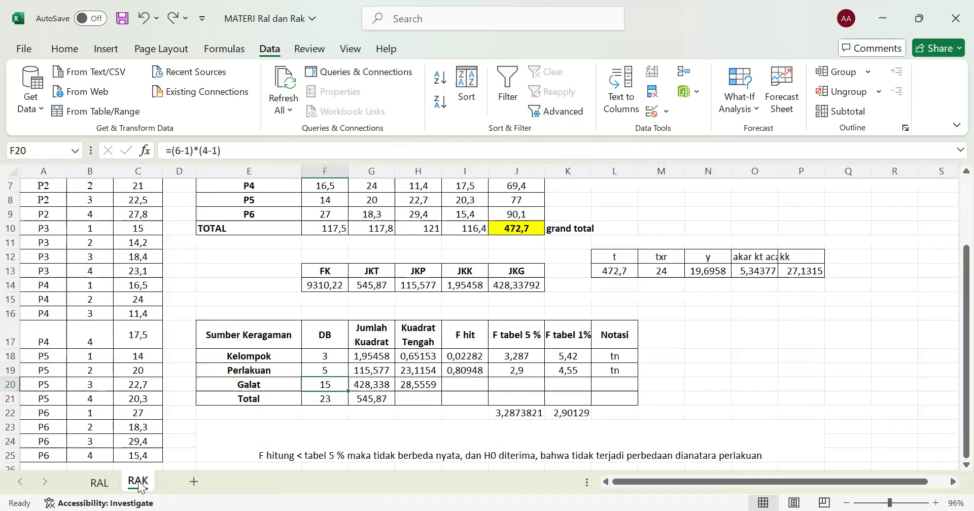
Step: On the RAL sheet, link Jumlah Kuadrat cells H18, H19 and H20 to JKP in I14, JKG in J14 and JKT in H14
left_click(87, 485)
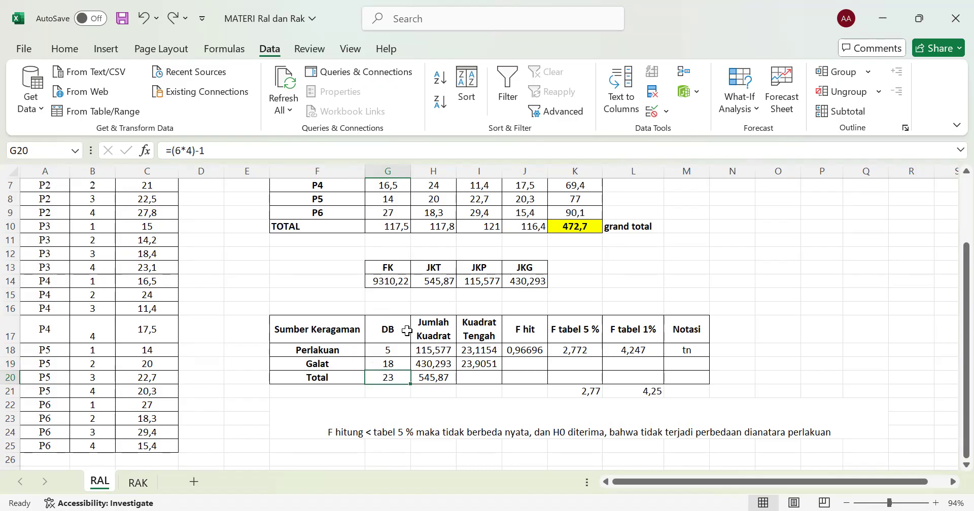
left_click(442, 349)
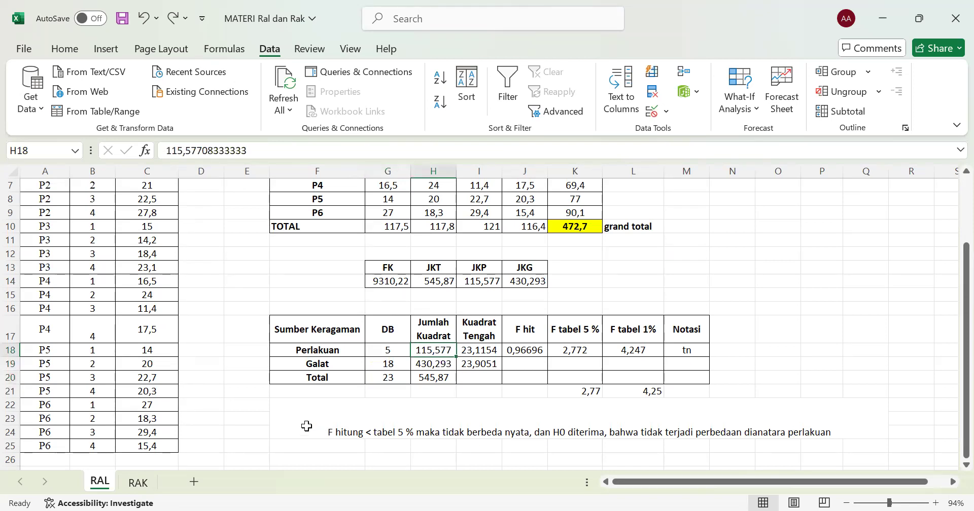
type("=")
left_click(495, 283)
key("Return")
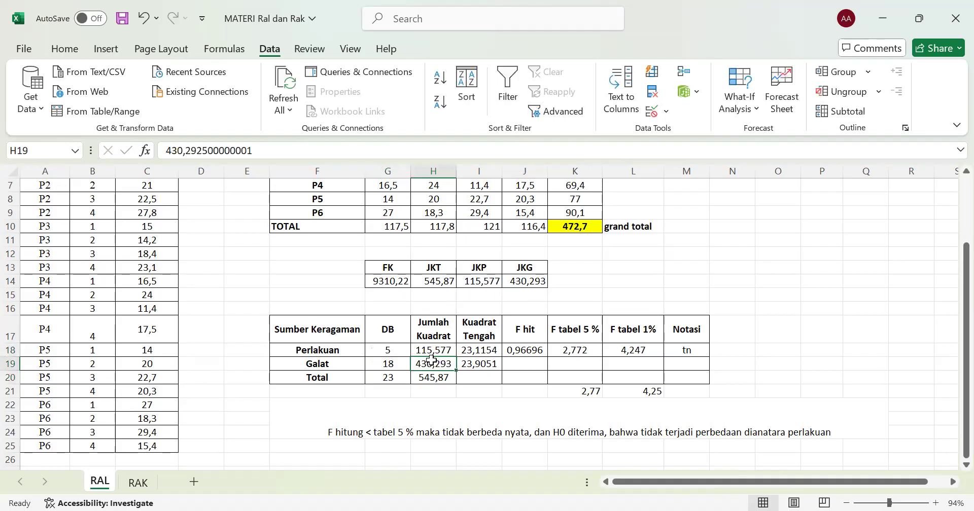
type("=")
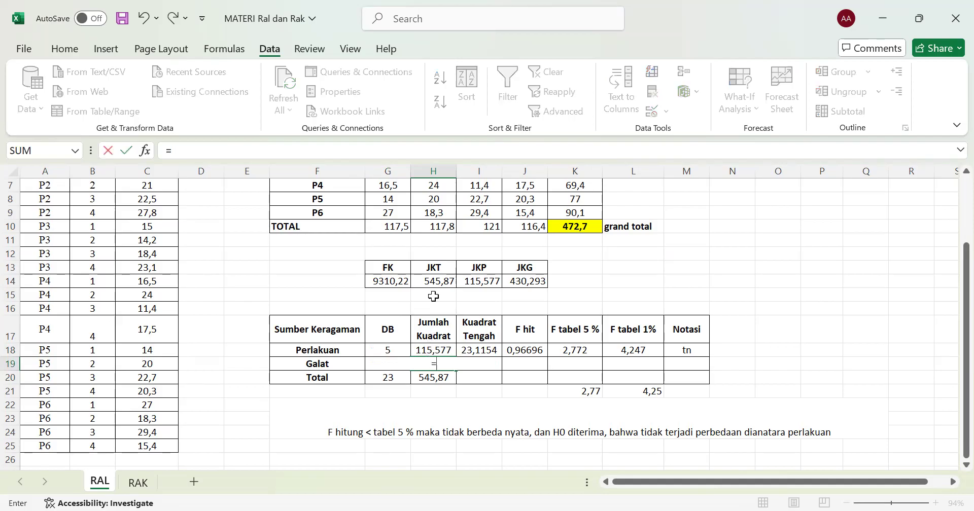
left_click(536, 282)
key("Return")
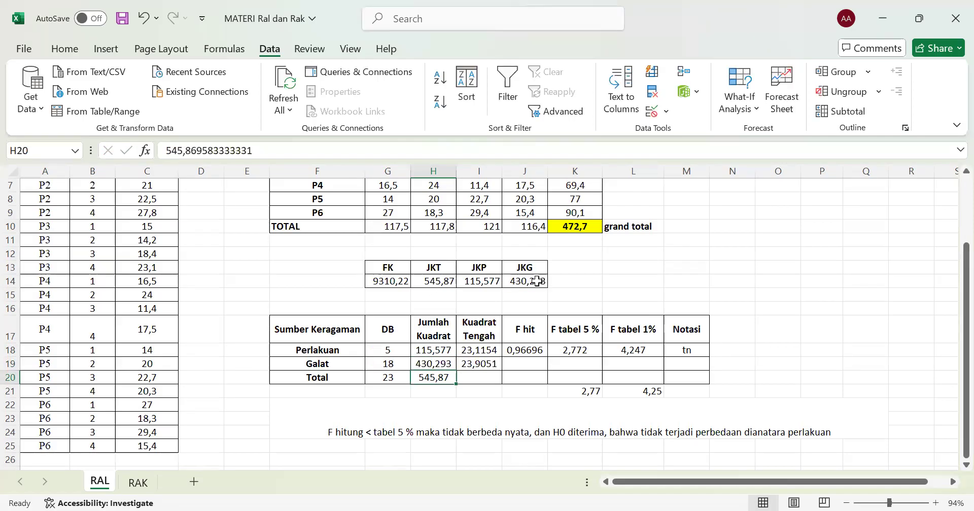
type("=")
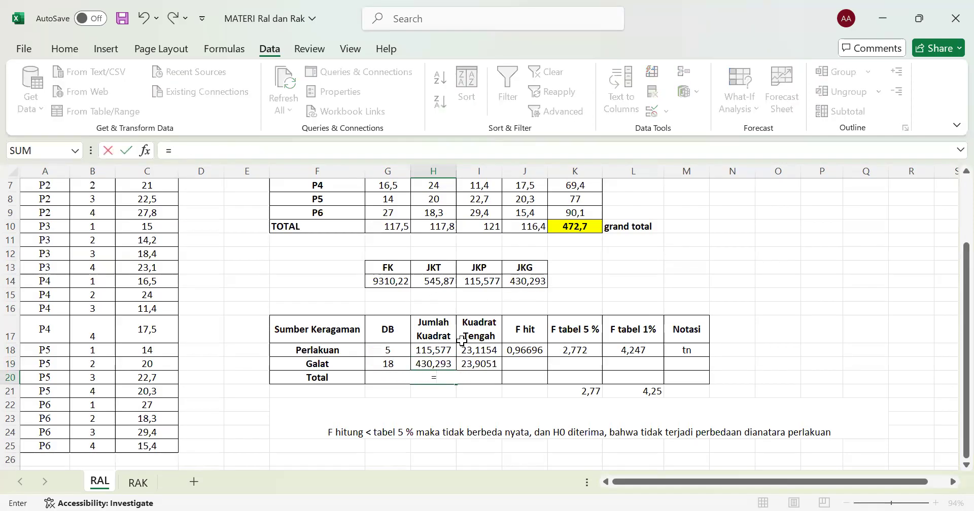
left_click(434, 282)
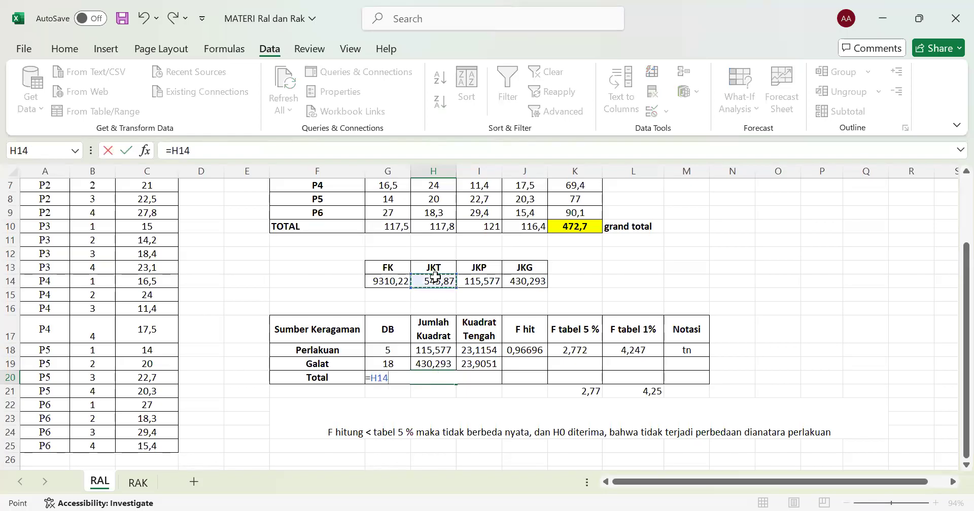
key("Return")
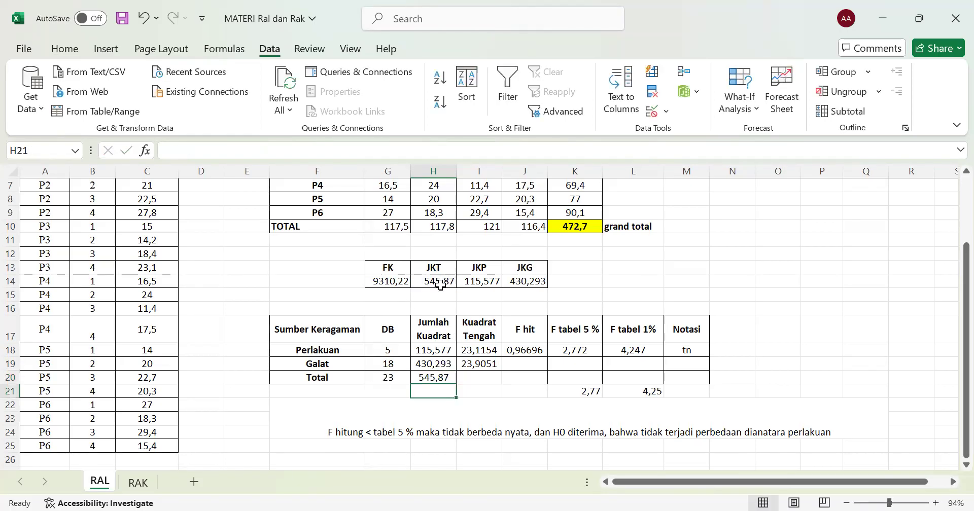
Step: On the RAK sheet, link the Kelompok sum of squares in G18 to JKK in I14 and Perlakuan in G19 to JKP in H14
left_click(137, 483)
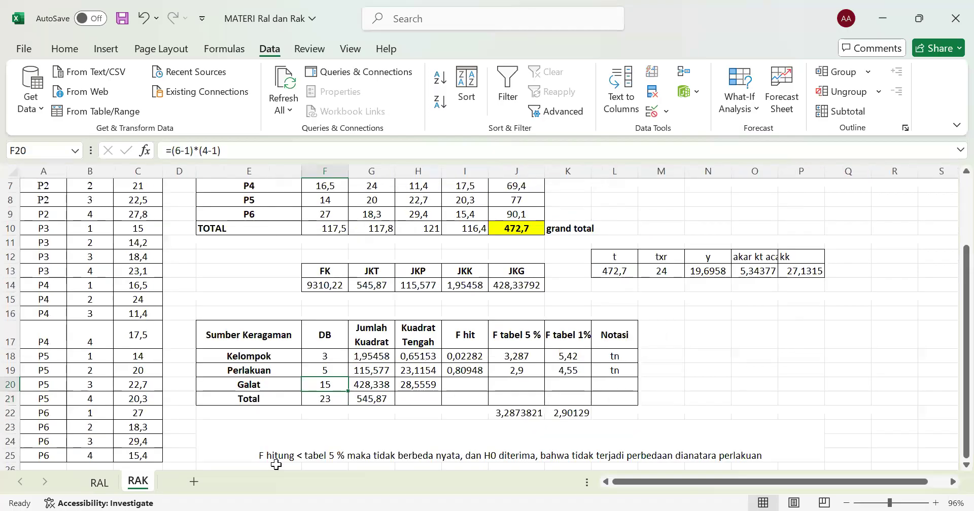
left_click(380, 361)
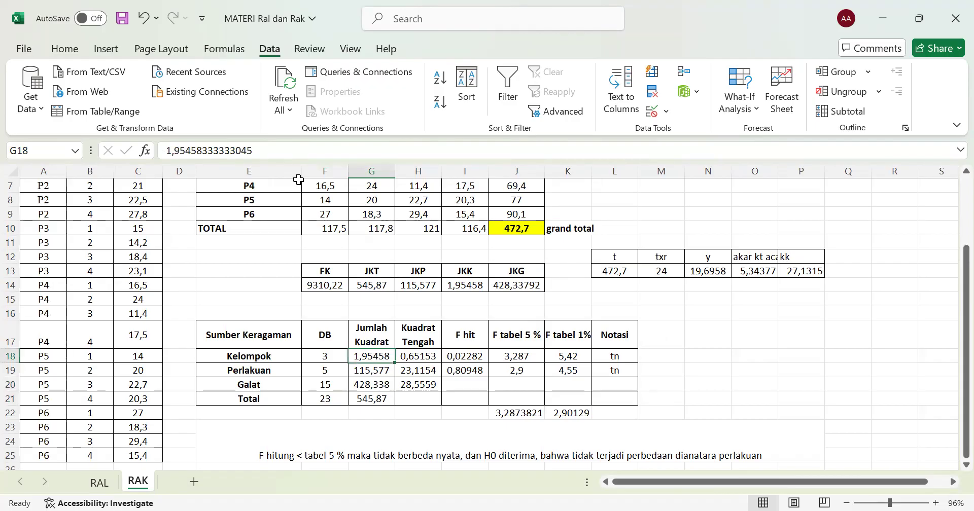
type("=")
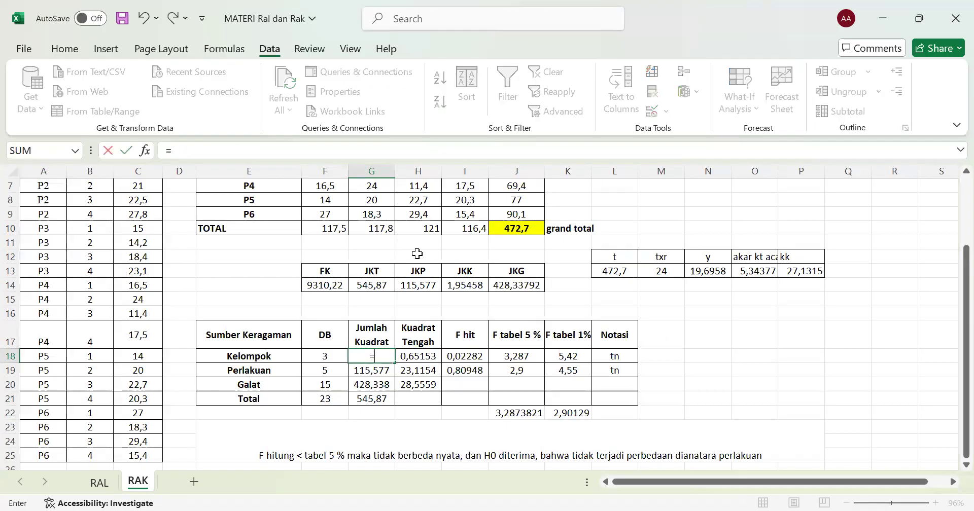
left_click(466, 285)
key("Return")
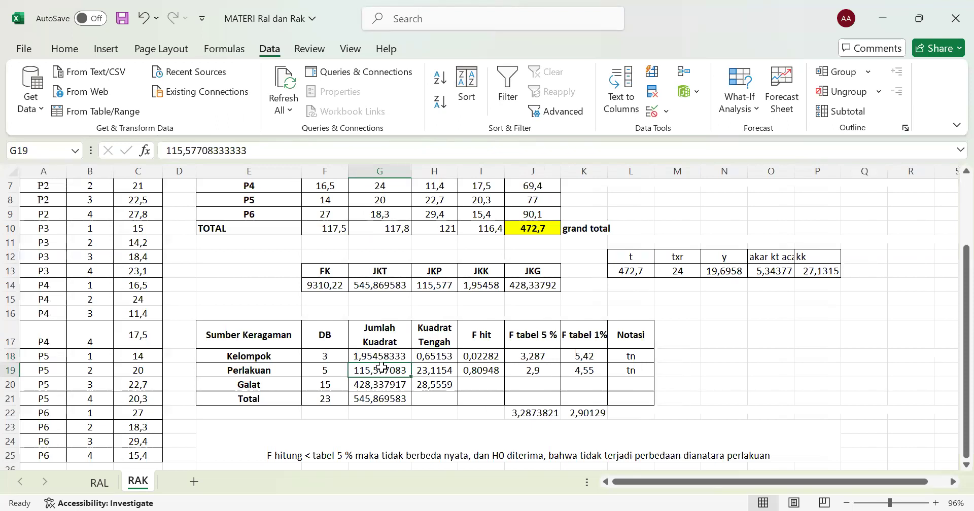
type("=")
left_click(429, 285)
key("Return")
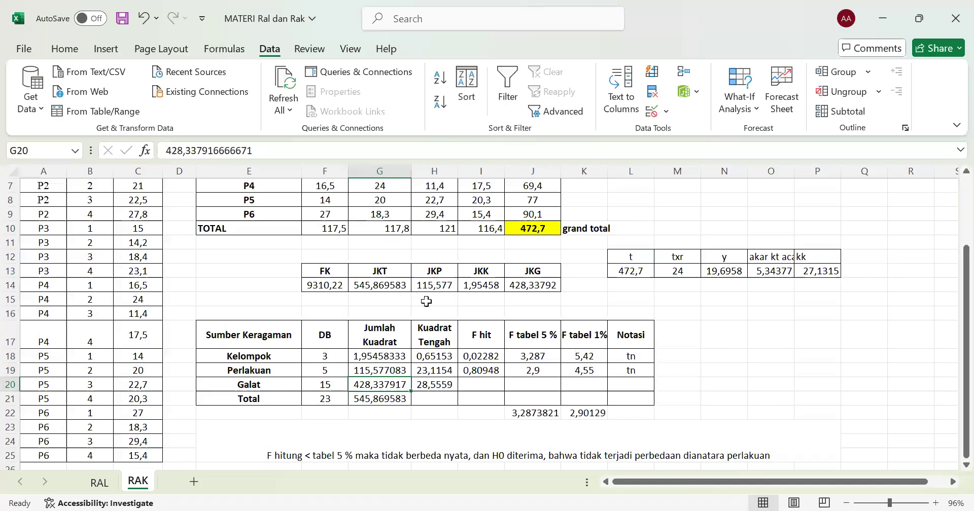
Step: Link the Galat sum of squares in G20 to JKG in J14 and the Total in G21 to JKT in G14
type("=")
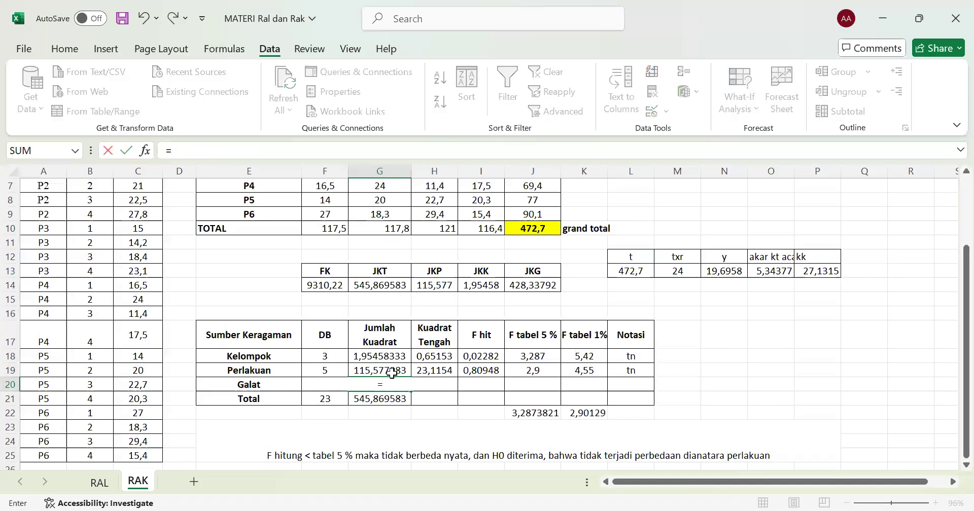
left_click(527, 287)
key("Return")
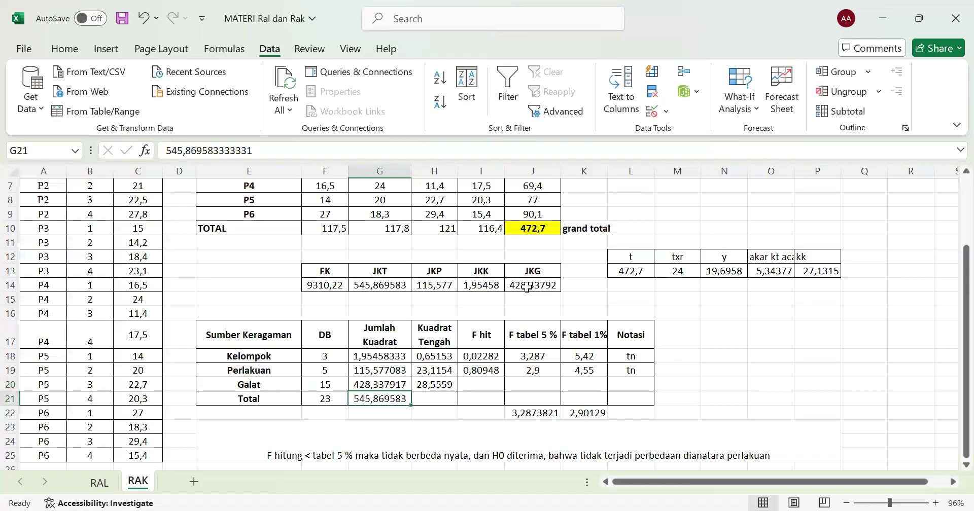
type("=")
left_click(376, 285)
key("Return")
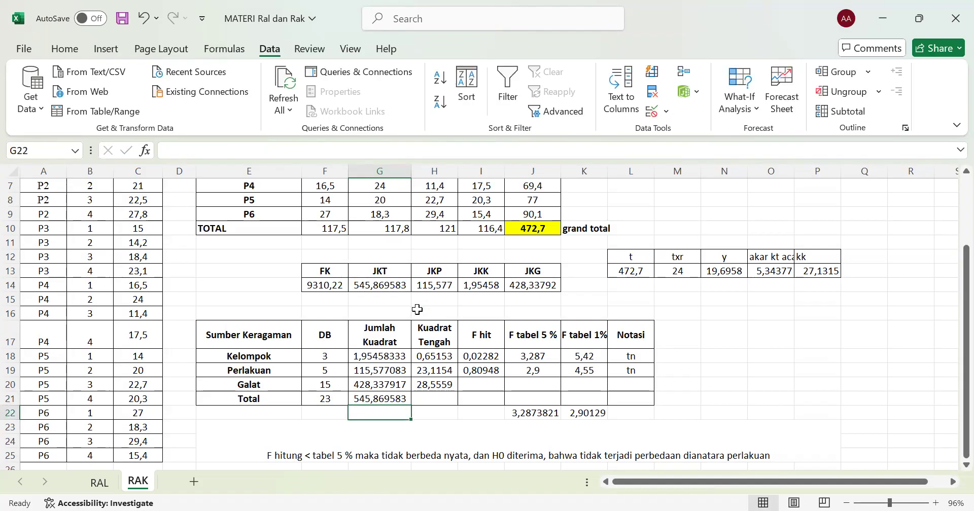
Step: Review the linked Jumlah Kuadrat formulas in column G of the RAK ANOVA table
left_click(383, 365)
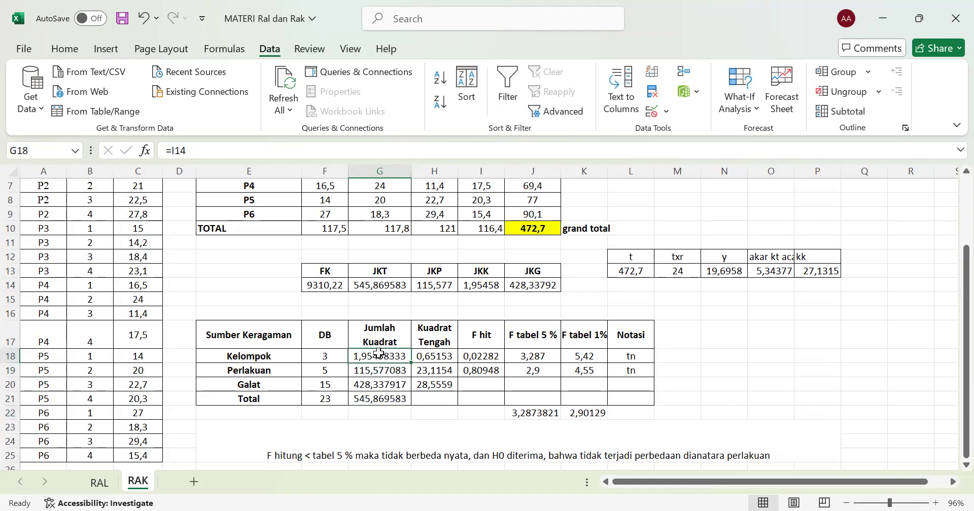
key("Down")
key("Down")
key("Up")
key("Up")
key("Up")
Step: Inspect the Kelompok Kuadrat Tengah formula in H18 and its source cells G18 and F18, and save the workbook
left_click(437, 355)
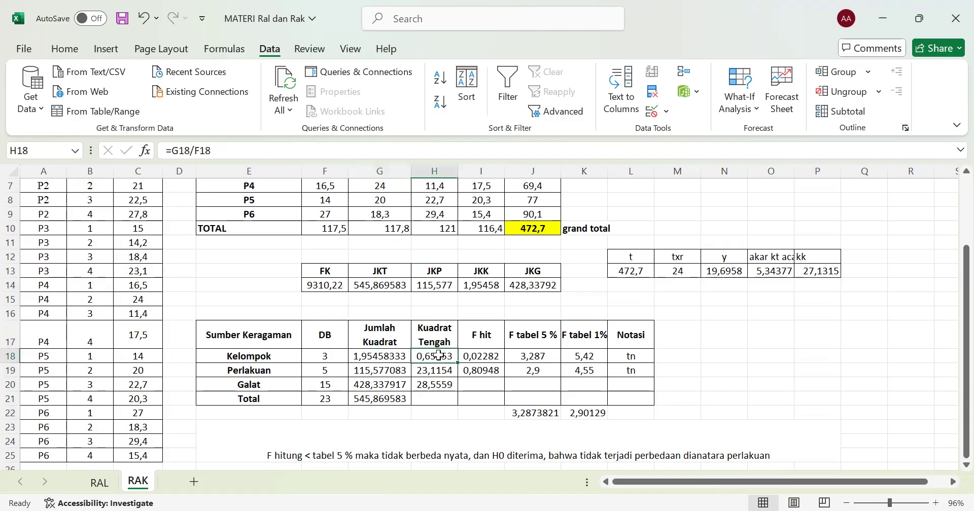
key("ctrl+s")
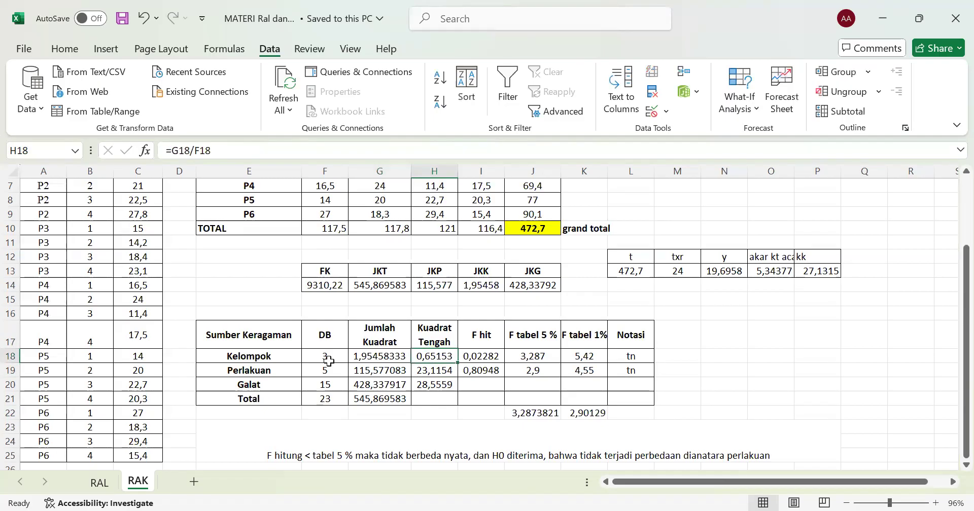
key("Left")
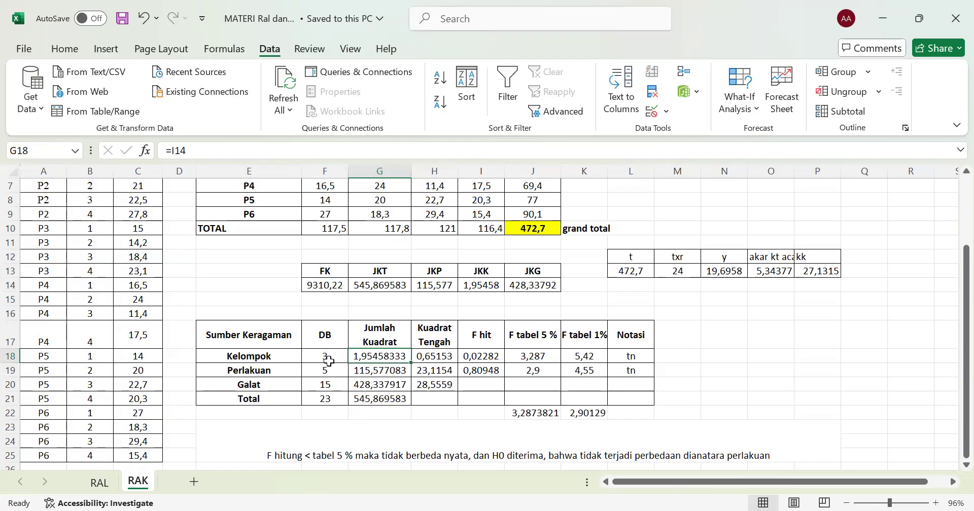
left_click(330, 362)
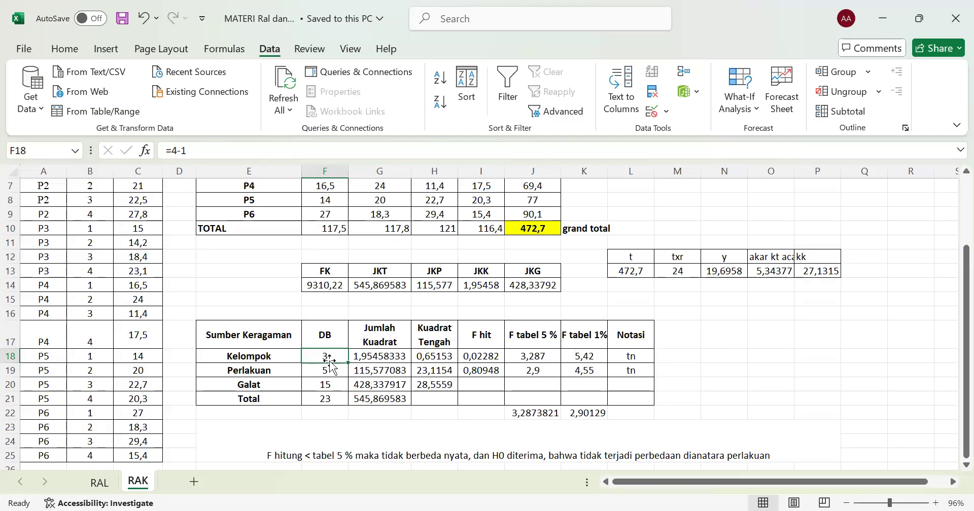
Step: Review the Kuadrat Tengah formulas for Kelompok, Perlakuan and Galat in H18 to H20 of the RAK table
left_click(422, 357)
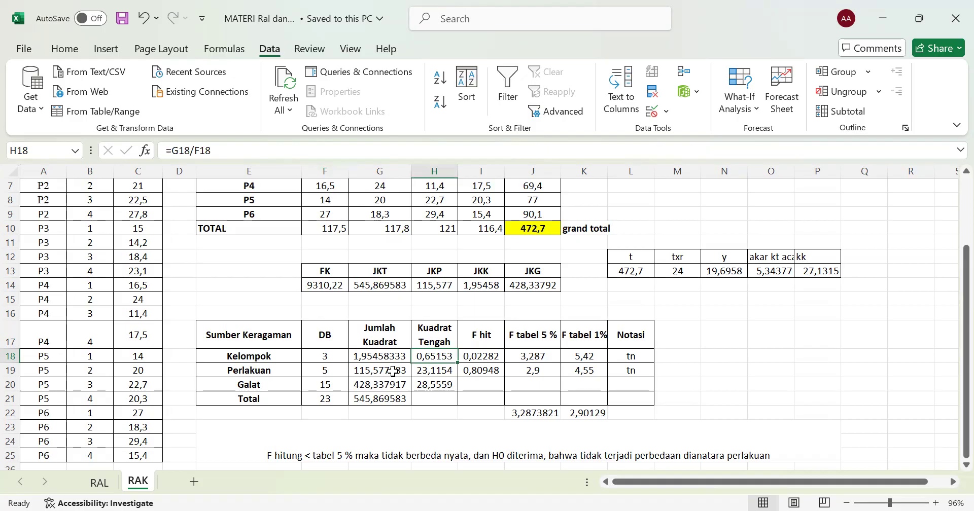
key("Down")
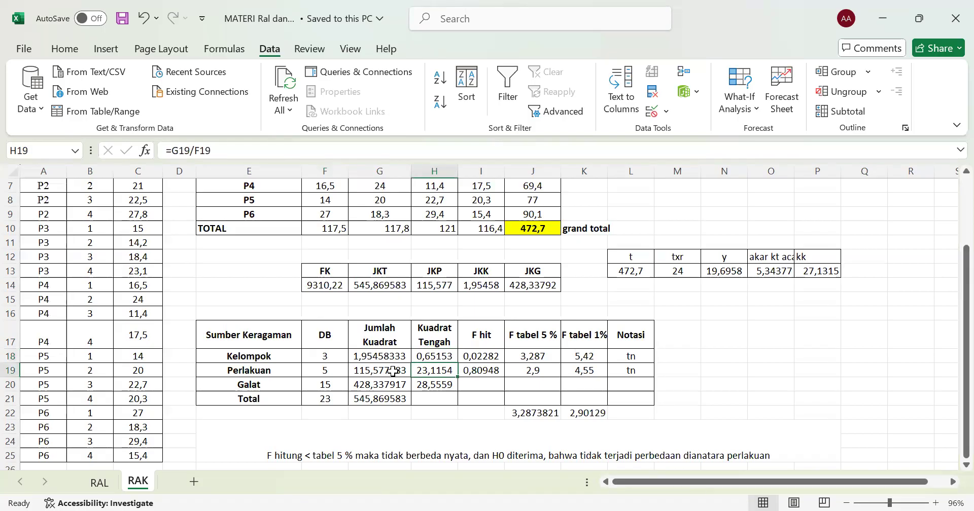
key("Down")
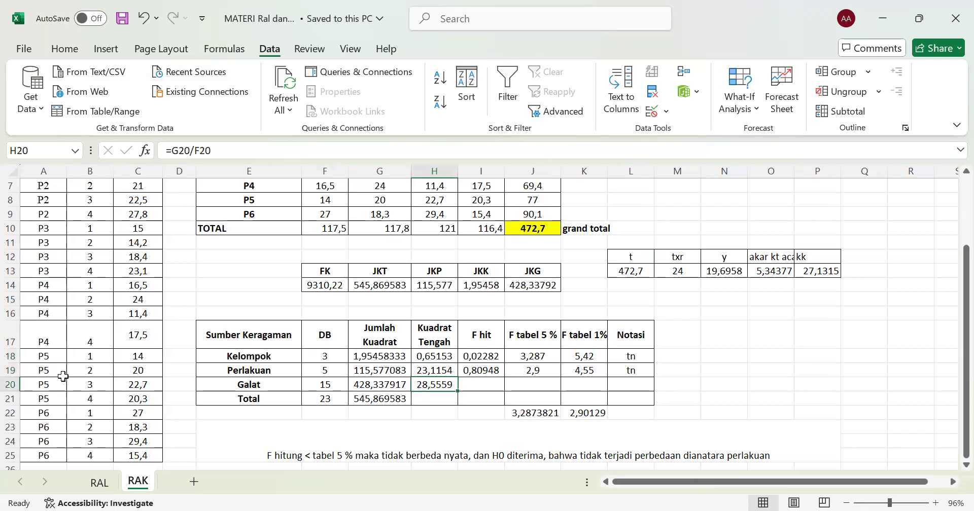
Step: On the RAL sheet, inspect the Kuadrat Tengah formulas in I18 and I19 and the source cells H18 and G18
left_click(97, 483)
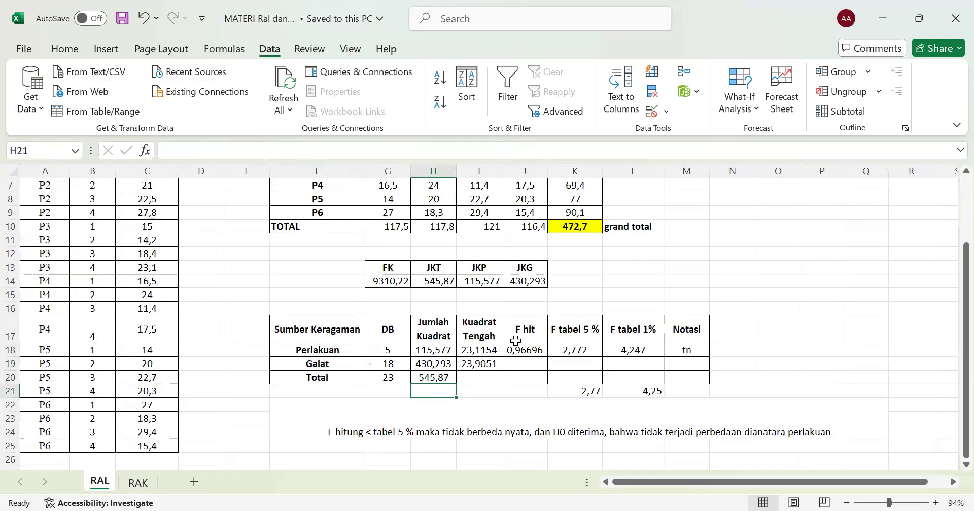
left_click(493, 353)
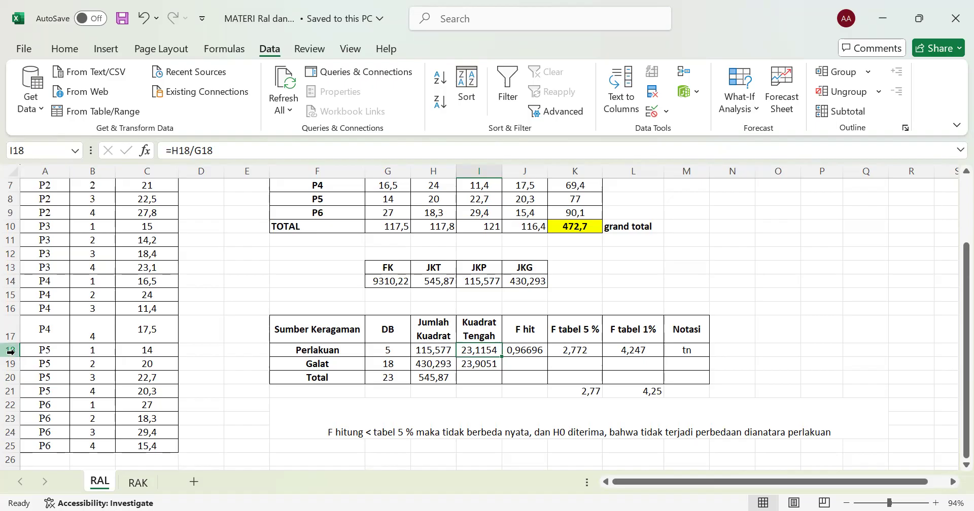
left_click(423, 351)
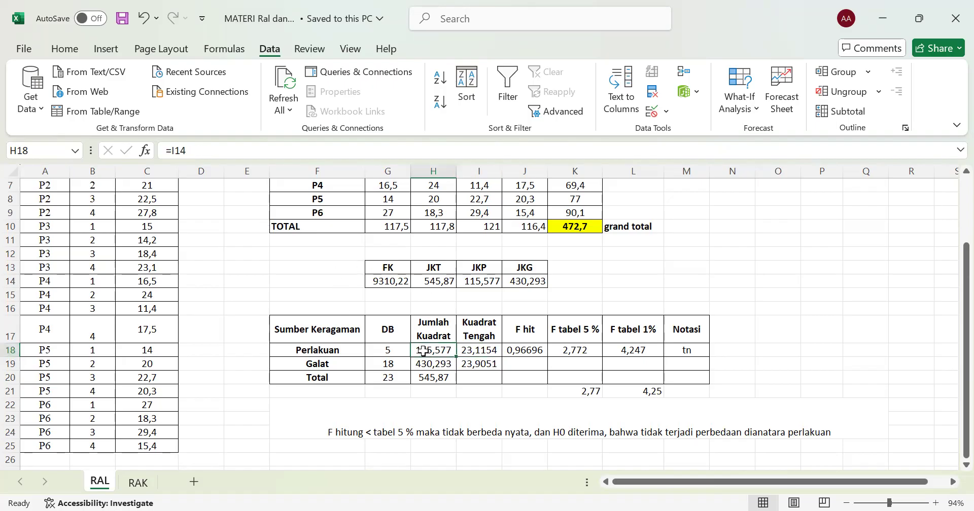
left_click(470, 354)
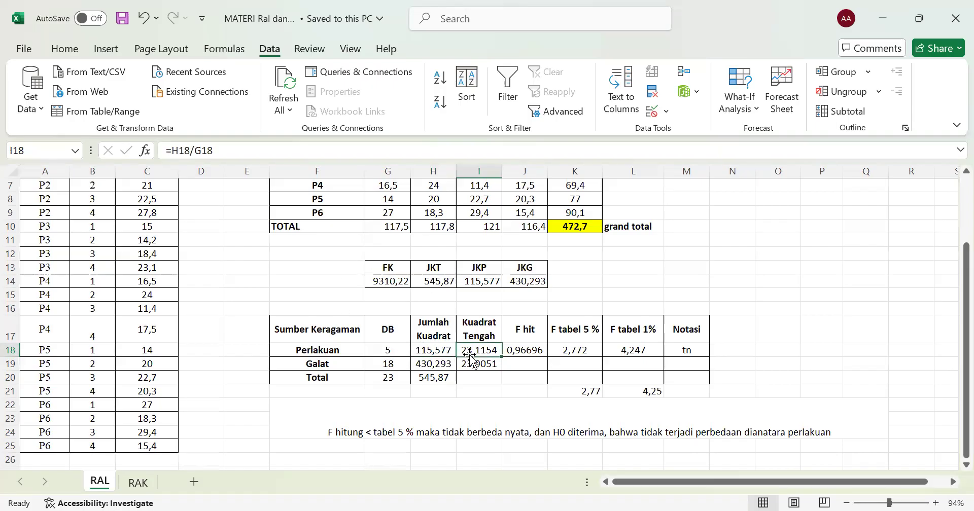
left_click(387, 348)
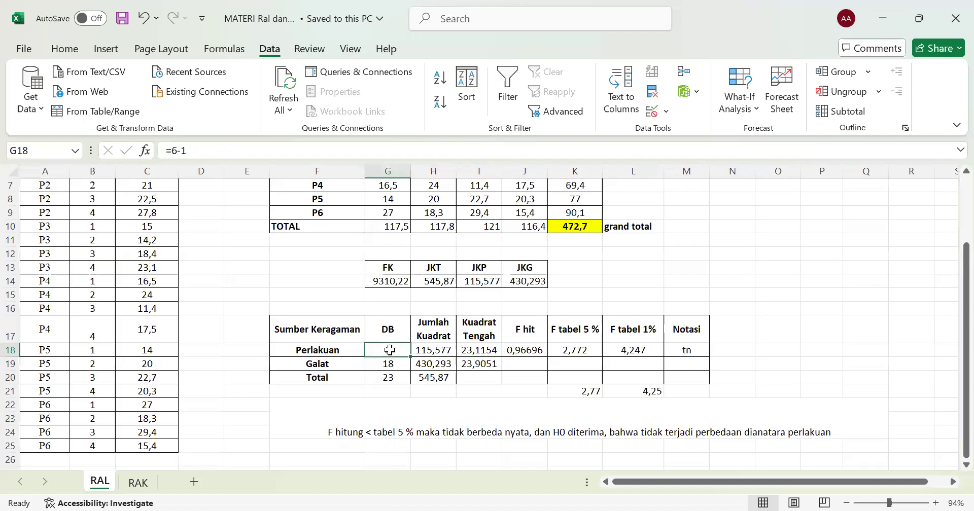
left_click(492, 368)
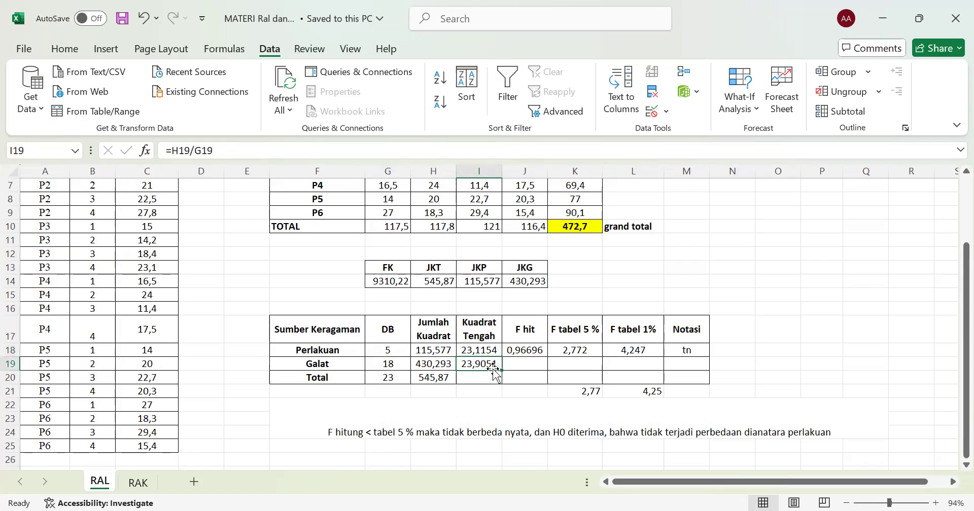
Step: Inspect the RAL F hit formula in J18 and its source mean squares in I18 and I19
left_click(525, 353)
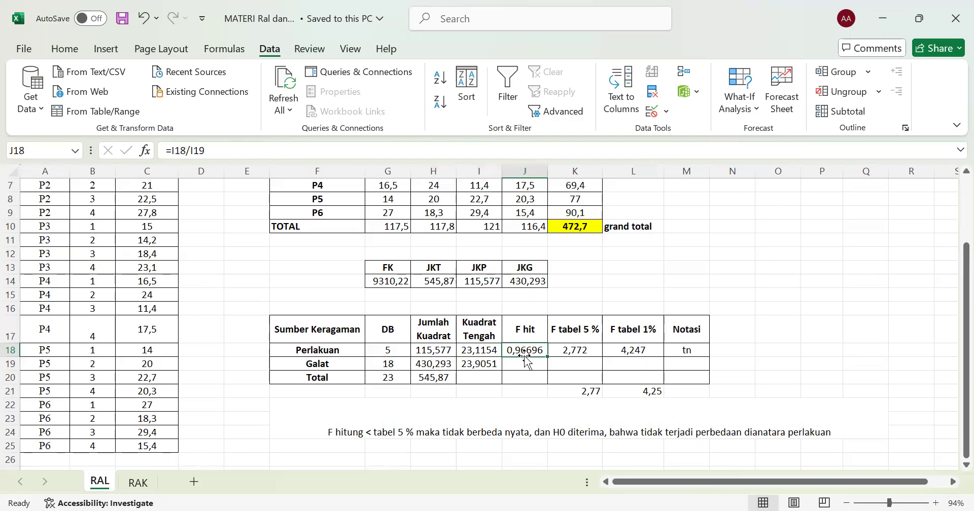
left_click(473, 351)
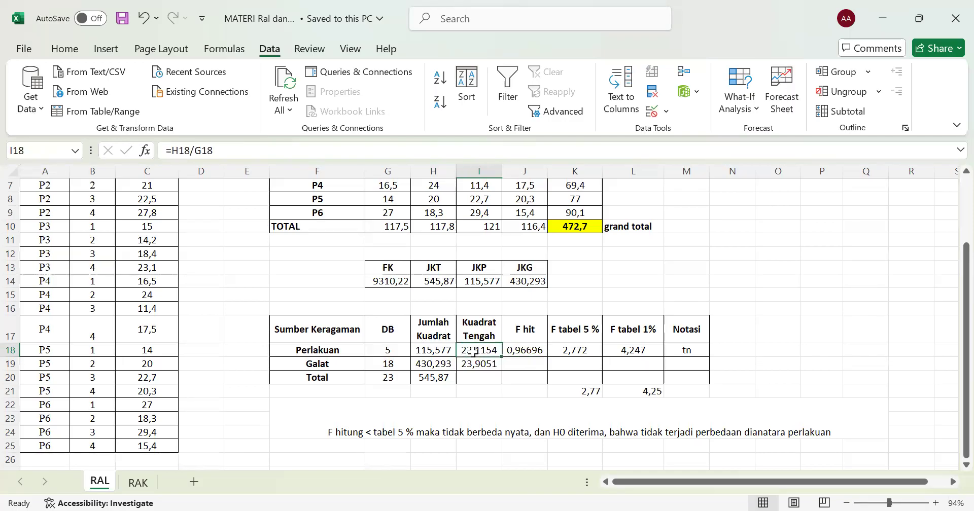
left_click(474, 366)
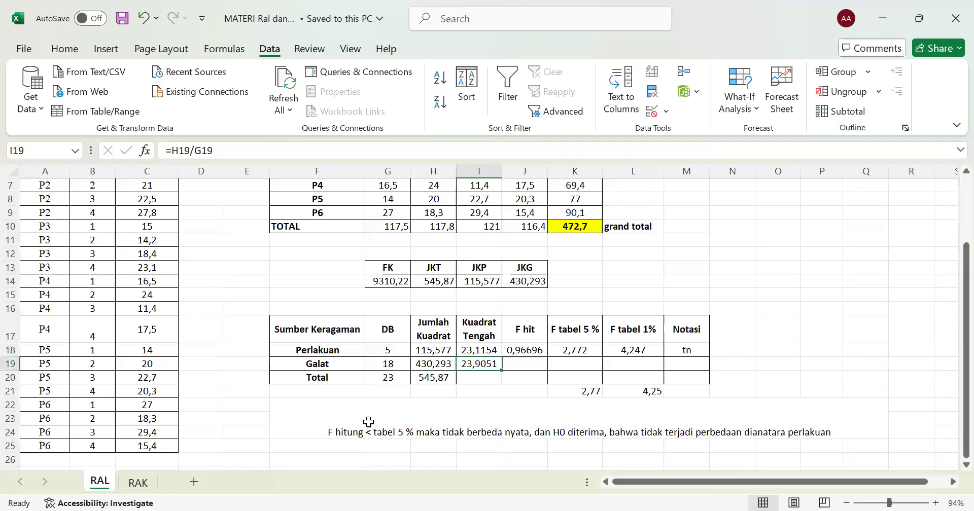
Step: On the RAK sheet, inspect the Kelompok F tabel 5 % value in J18 and the F hit formulas in I18 and I19
left_click(127, 484)
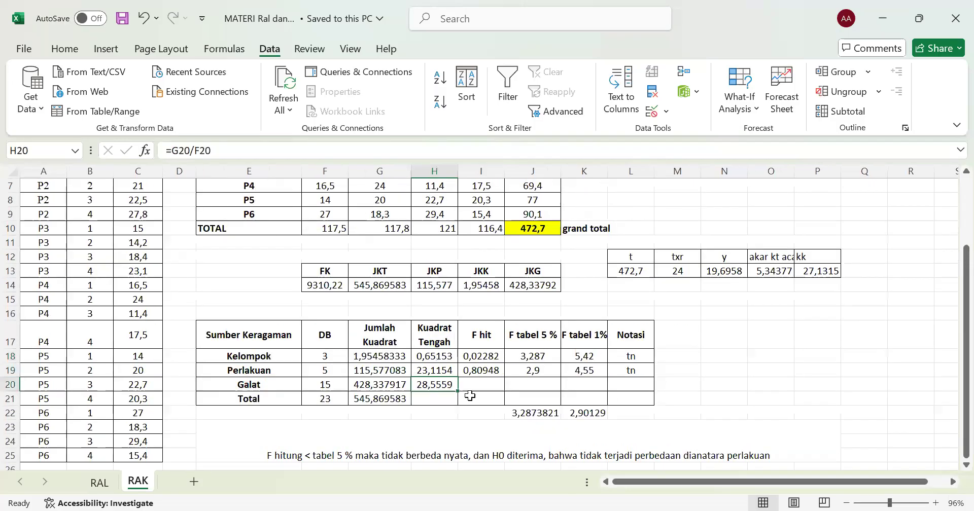
left_click(520, 358)
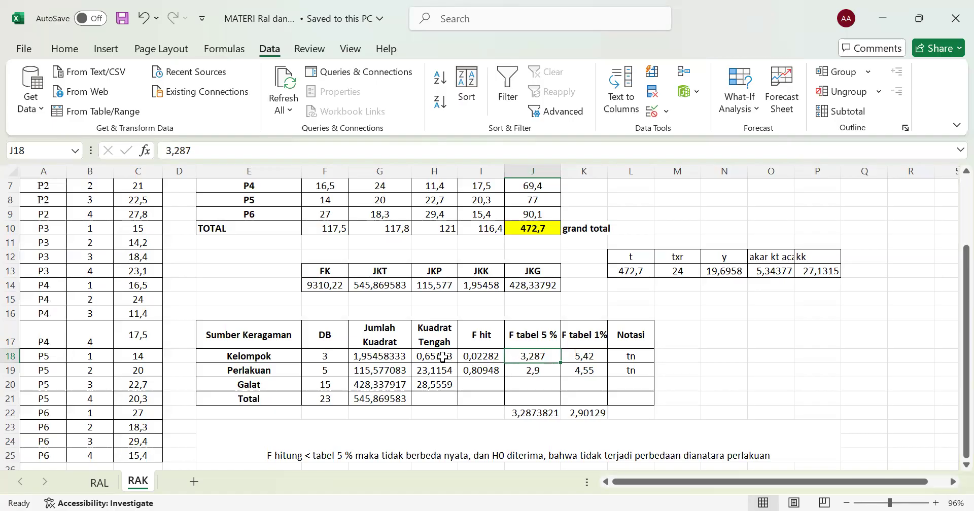
left_click(479, 357)
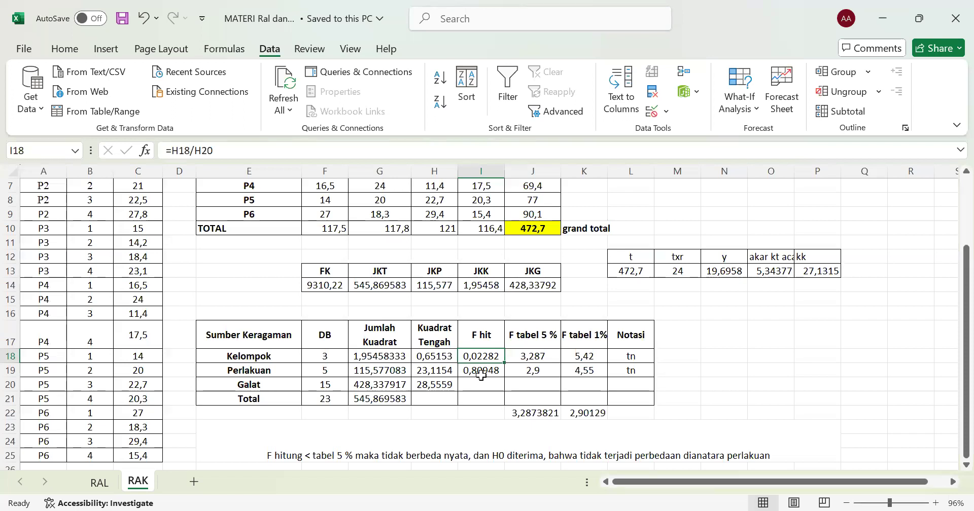
left_click(481, 373)
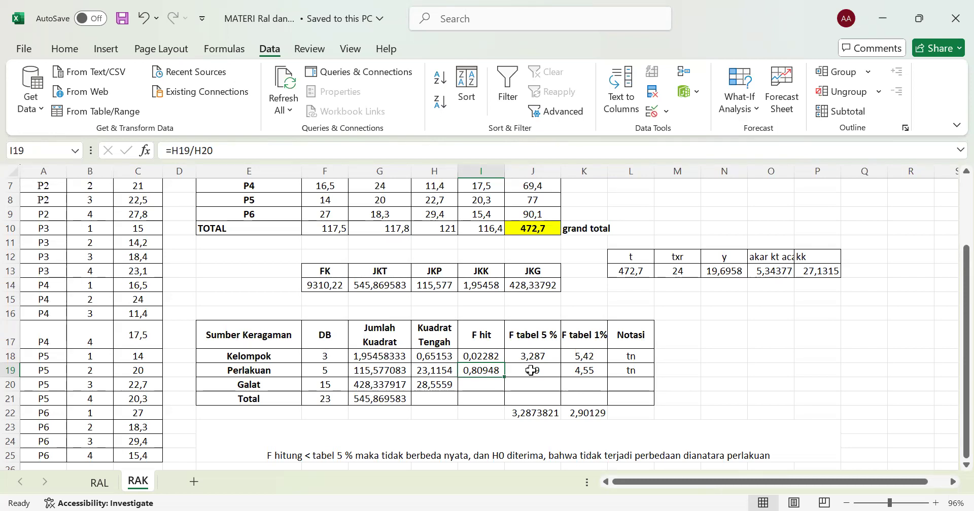
Step: Compare the data layouts and ANOVA tables of the RAL and RAK sheets, ending at the RAK conclusion text
scroll(530, 370, "up", 2)
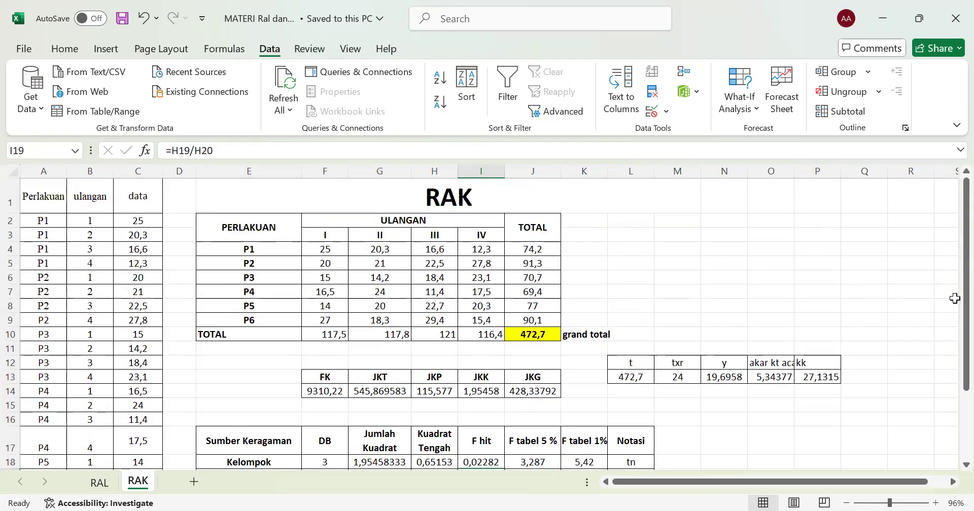
left_click_drag(949, 300, 940, 335)
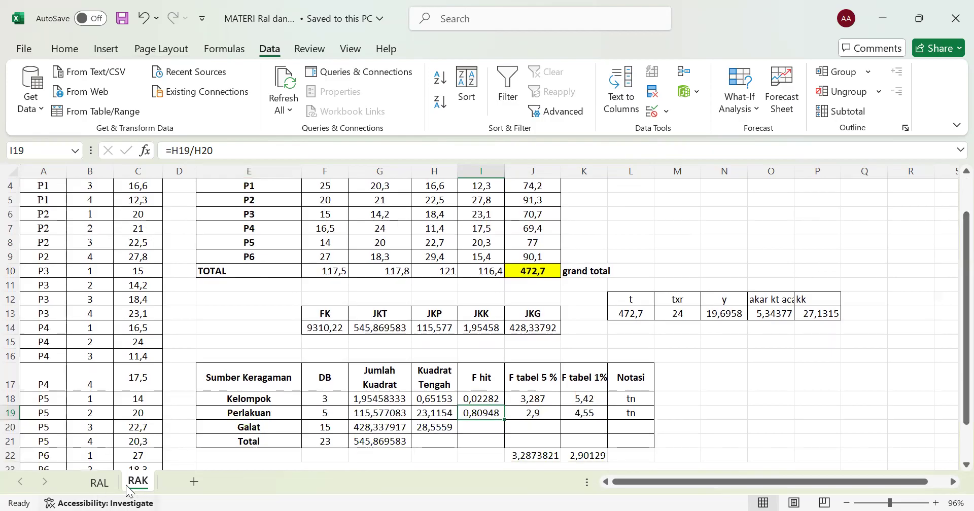
left_click(103, 483)
scroll(565, 464, "up", 2)
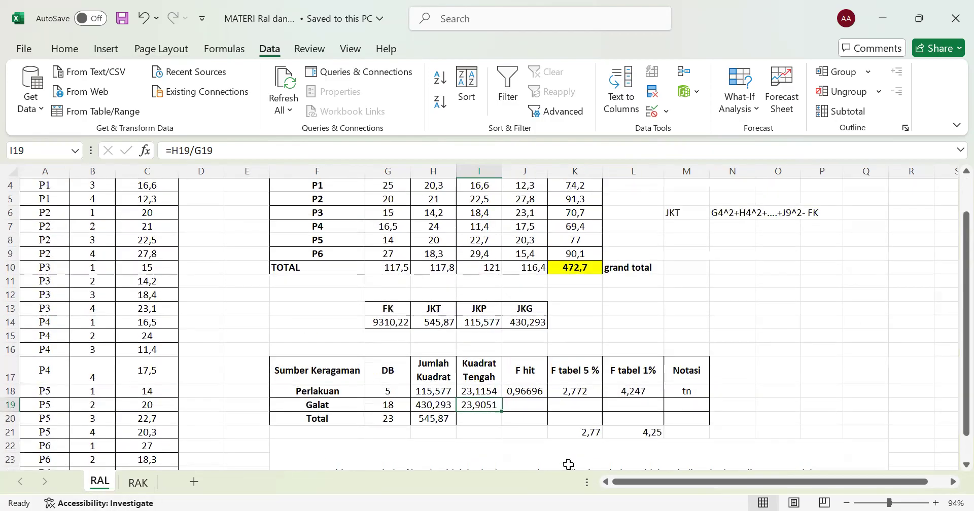
left_click(132, 487)
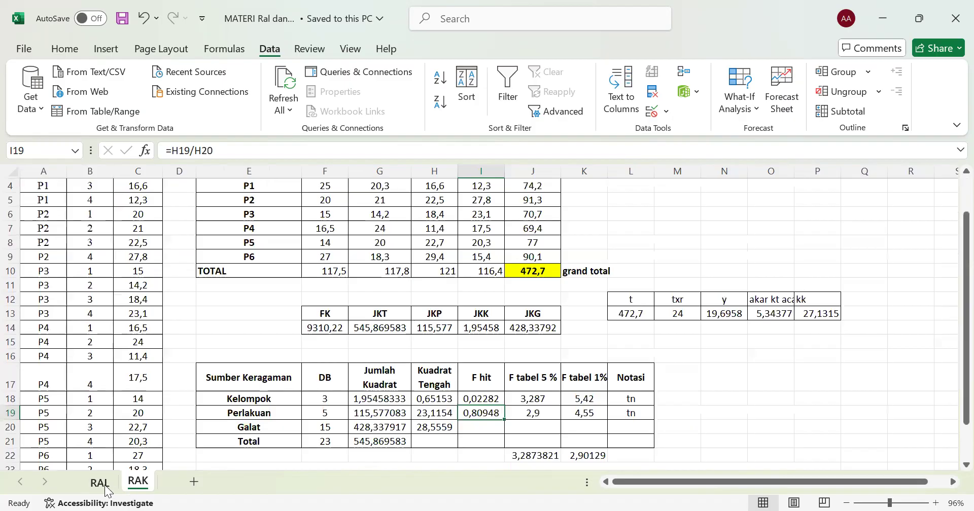
left_click(103, 486)
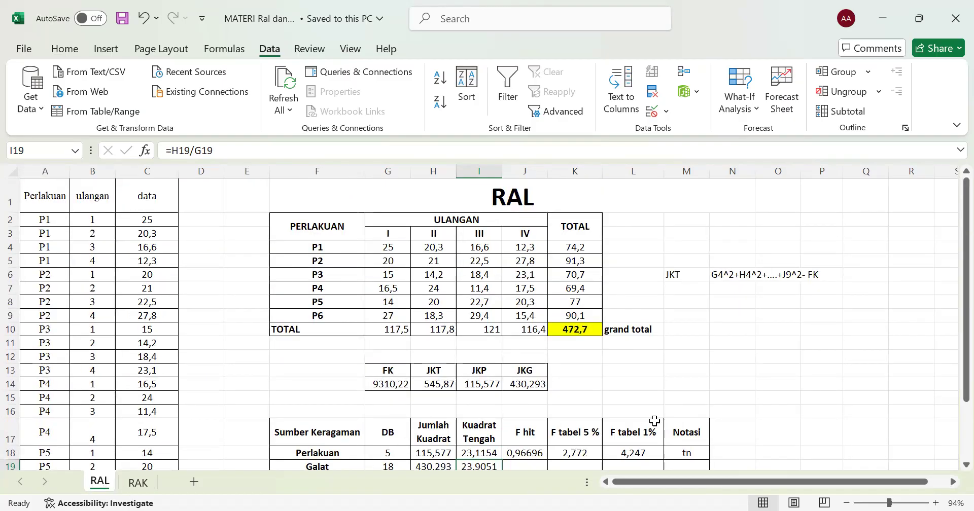
scroll(654, 421, "down", 1)
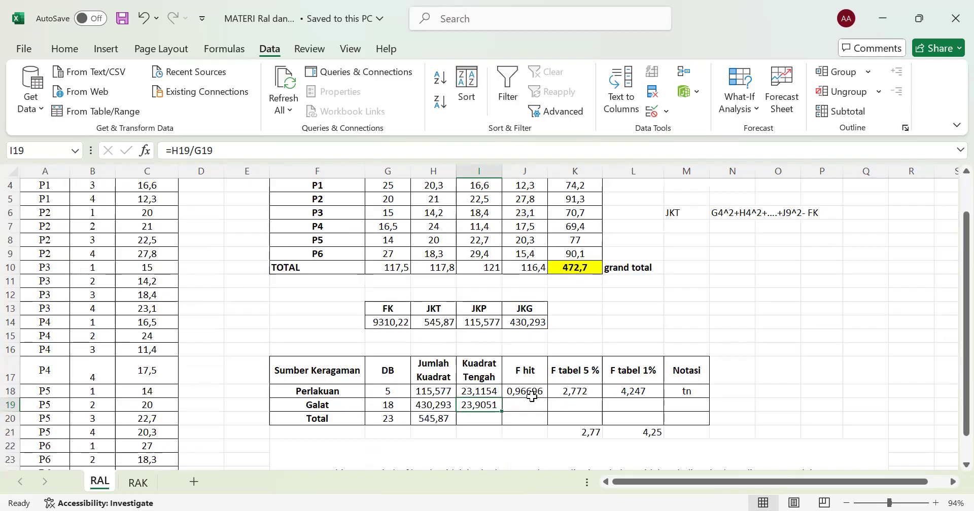
left_click(148, 483)
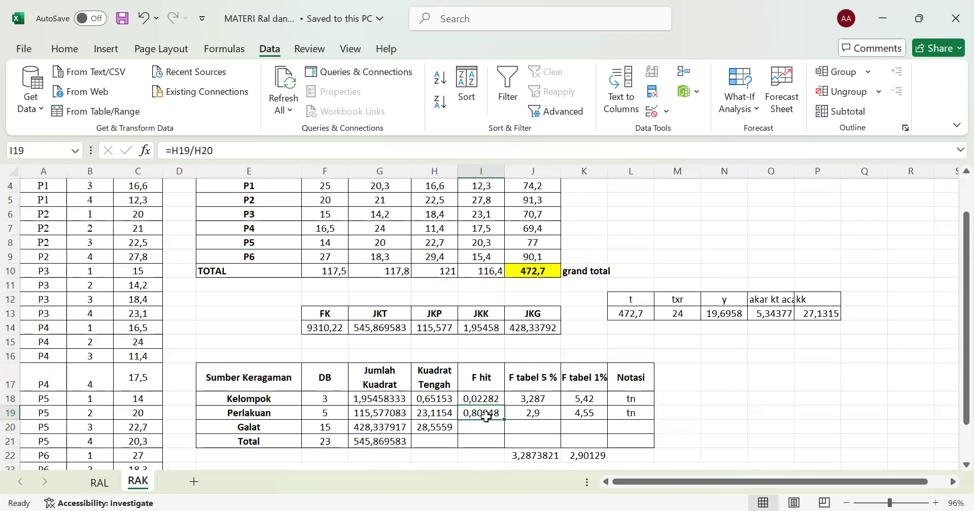
scroll(480, 423, "up", 1)
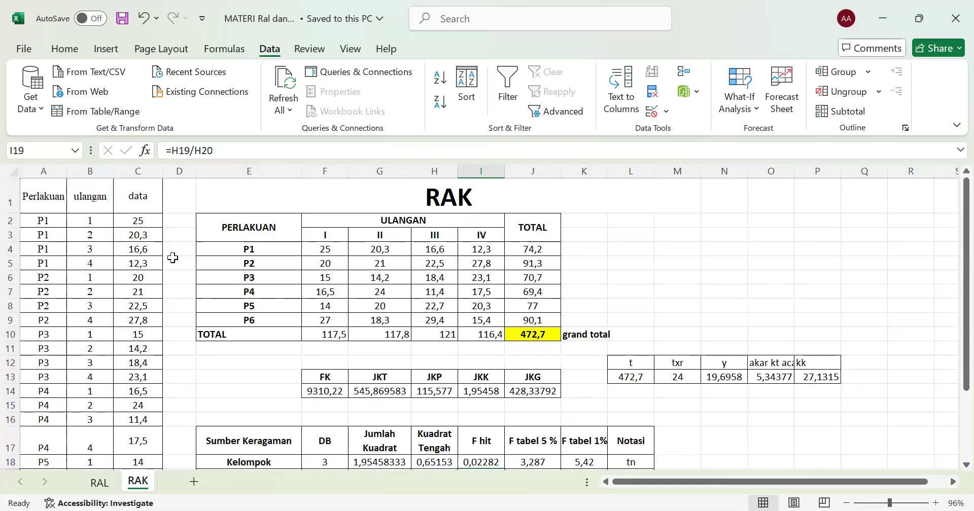
scroll(437, 295, "down", 1)
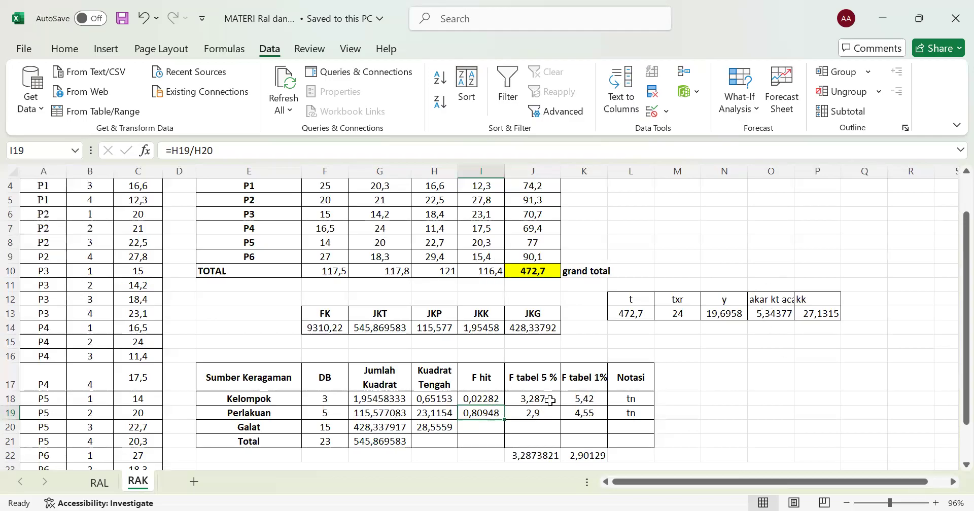
scroll(593, 383, "down", 1)
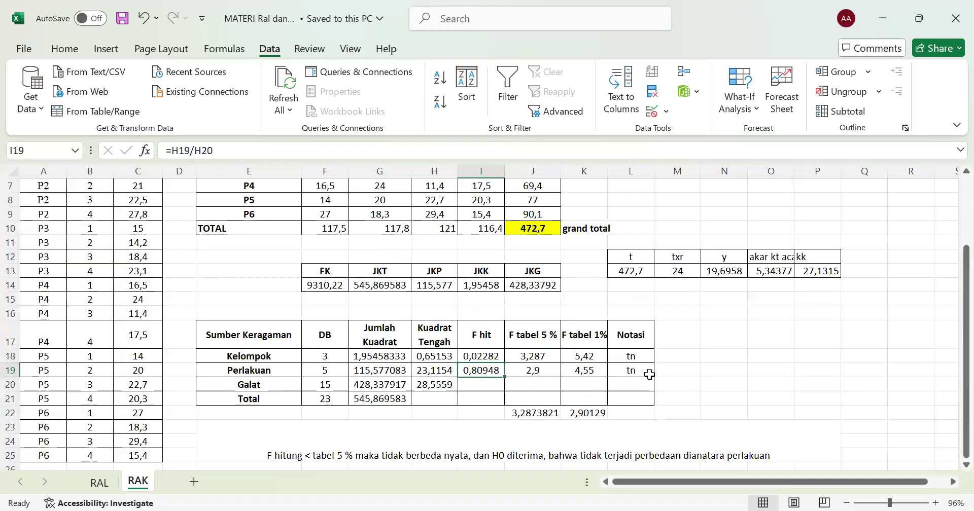
Step: Check the Kelompok notation in L18, the Perlakuan F tabel 5 % value in J19 and the F.INV.RT formula in K22
left_click(635, 355)
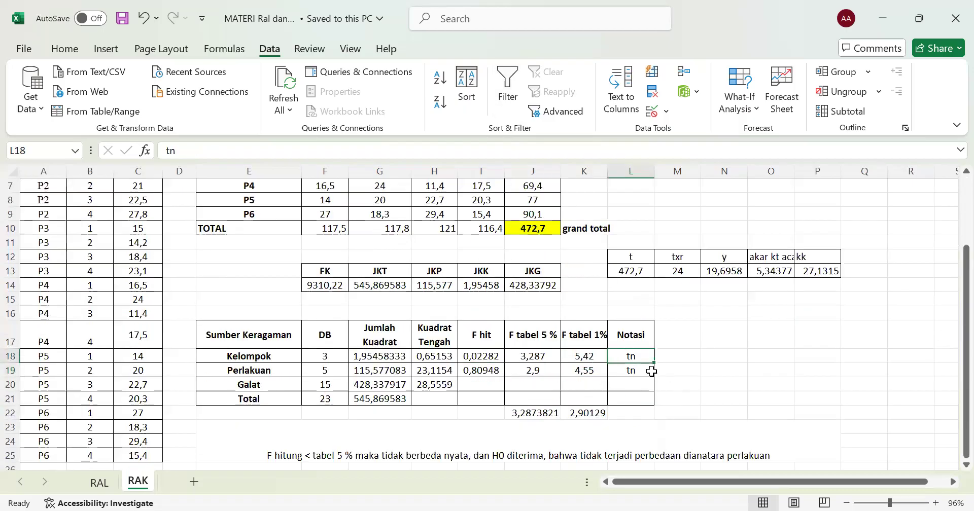
left_click(541, 373)
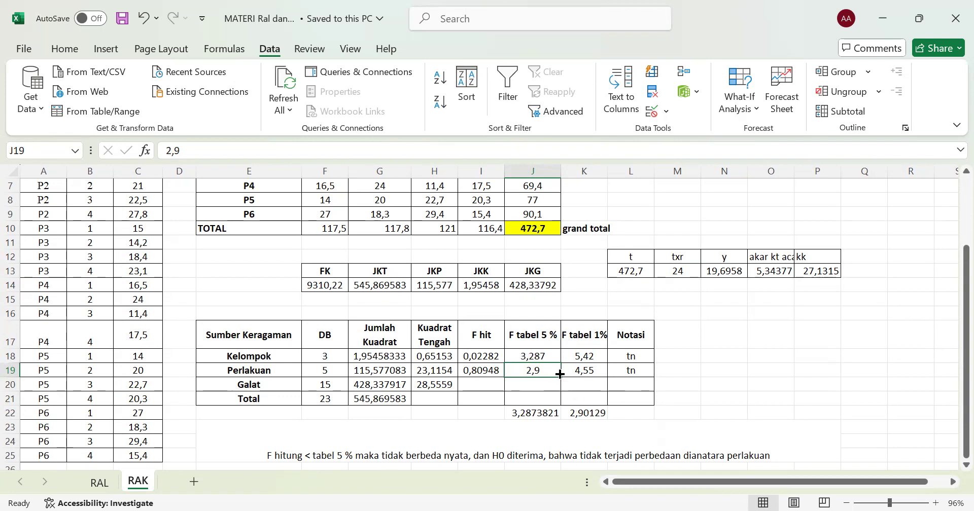
left_click(592, 415)
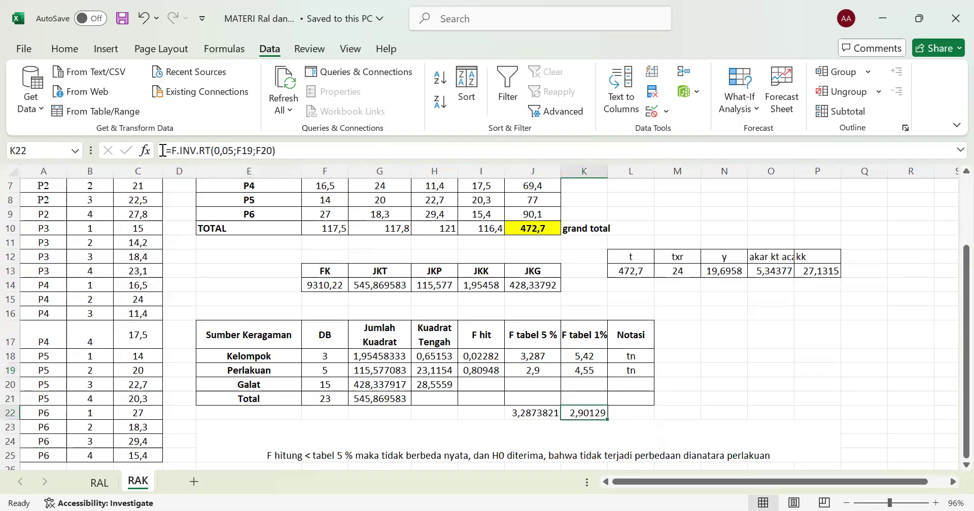
Step: Try a decimal point in the F.INV.RT probability of K22 as 0.05, and restore it to 0,05
left_click(223, 150)
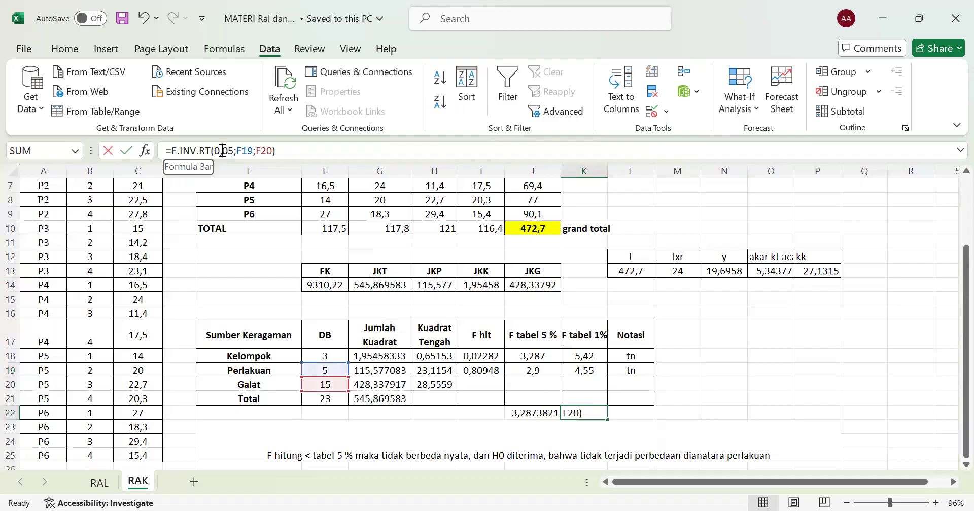
key("BackSpace")
type(".")
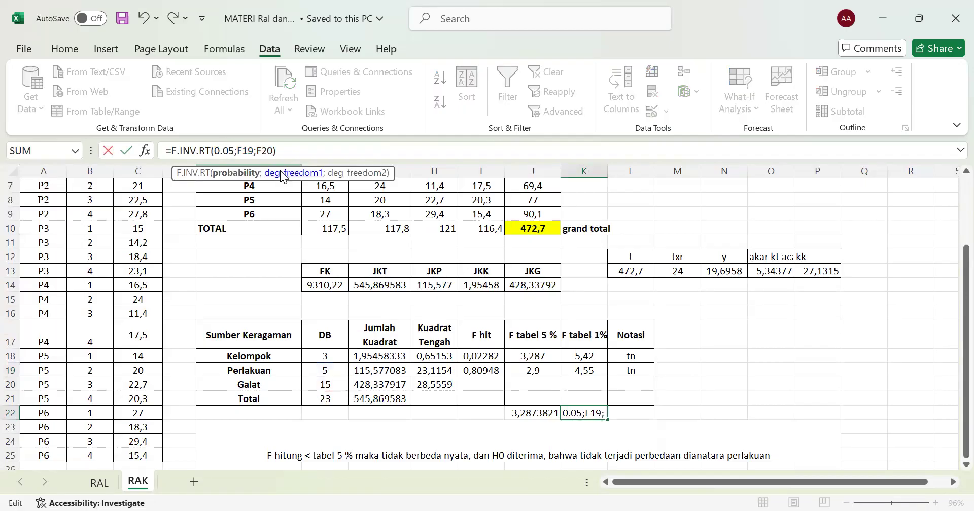
key("Return")
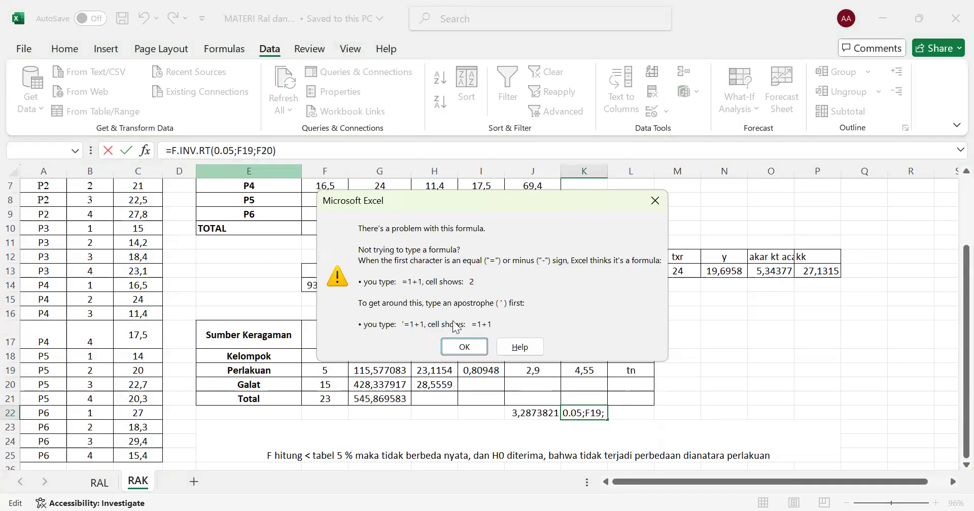
left_click(656, 202)
type("0,05")
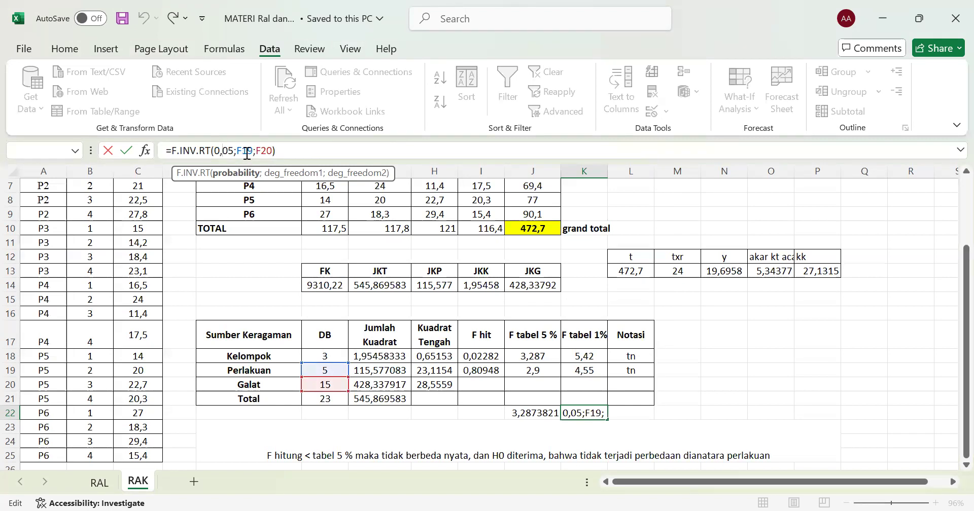
Step: Try a colon and a comma in place of the semicolon before F19 in the F.INV.RT formula of K22
left_click(237, 151)
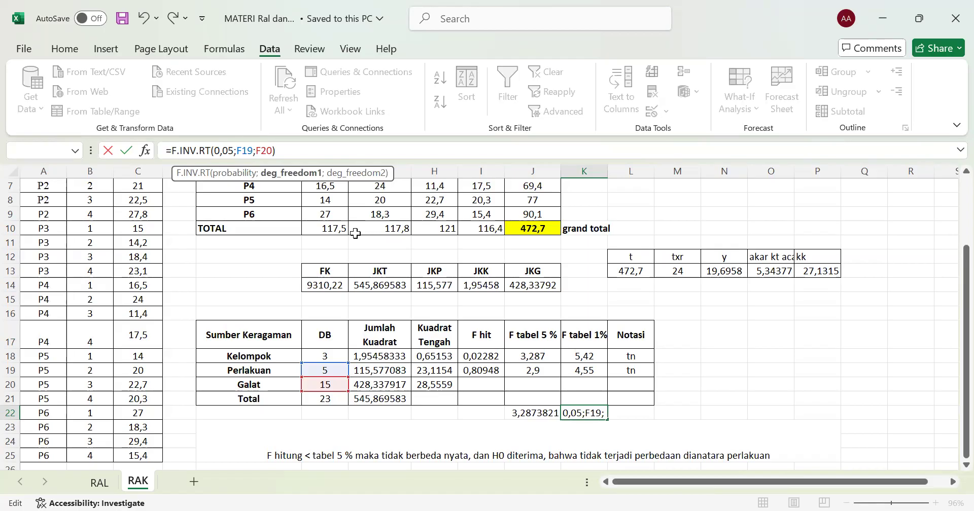
key("BackSpace")
type("\"")
key("BackSpace")
type(":")
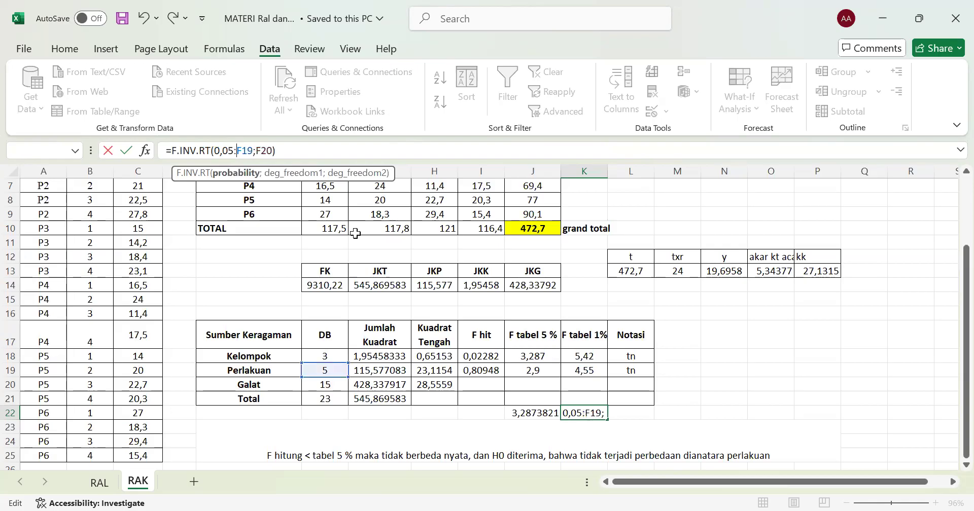
key("BackSpace")
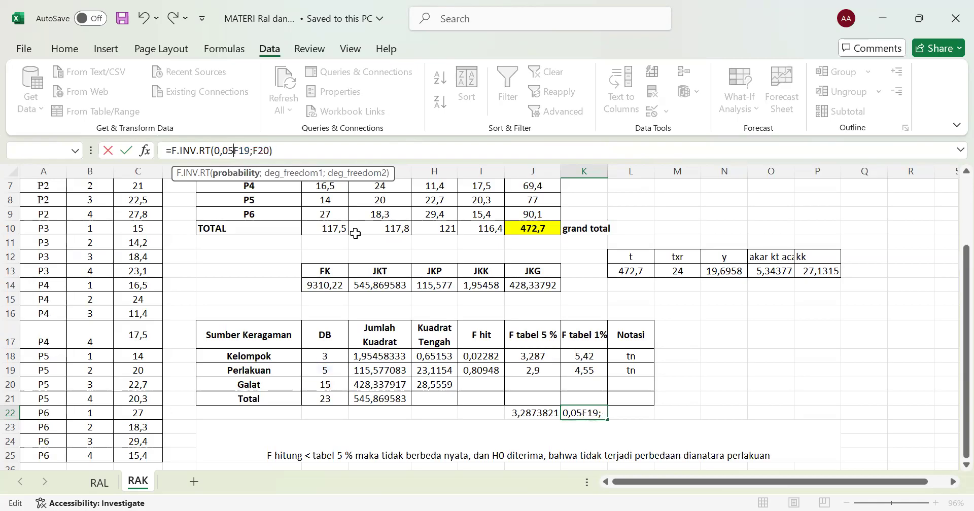
type(",")
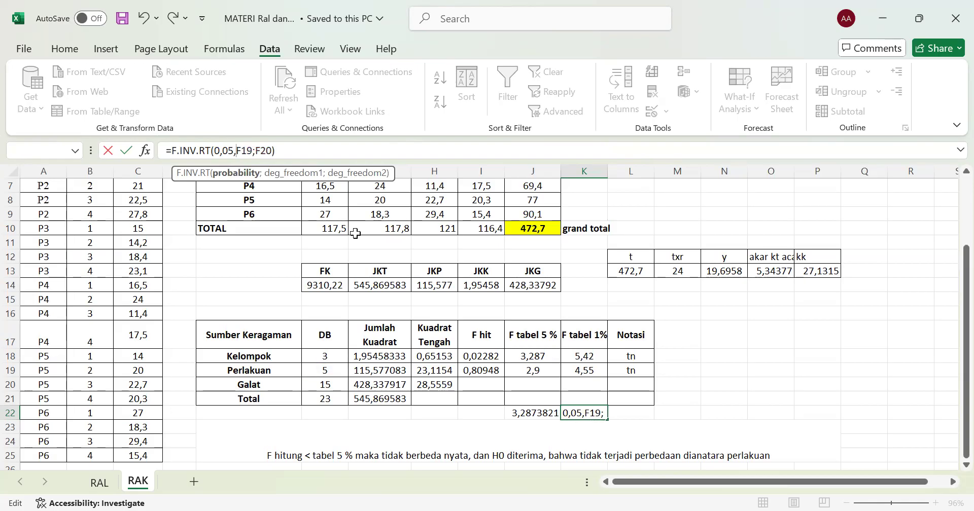
key("Return")
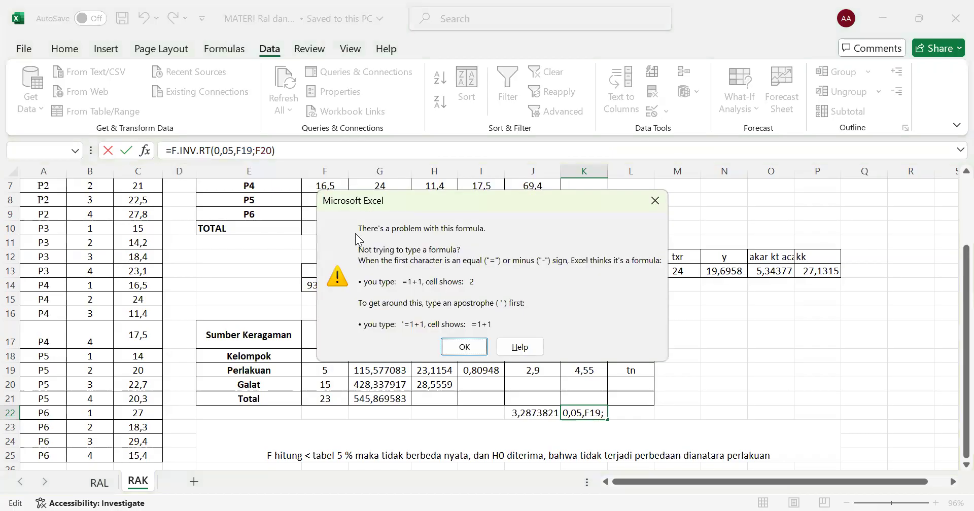
left_click(655, 199)
Step: Restore the semicolon before F19 so that K22 contains =F.INV.RT(0,05;F19;F20)
key("ctrl+z")
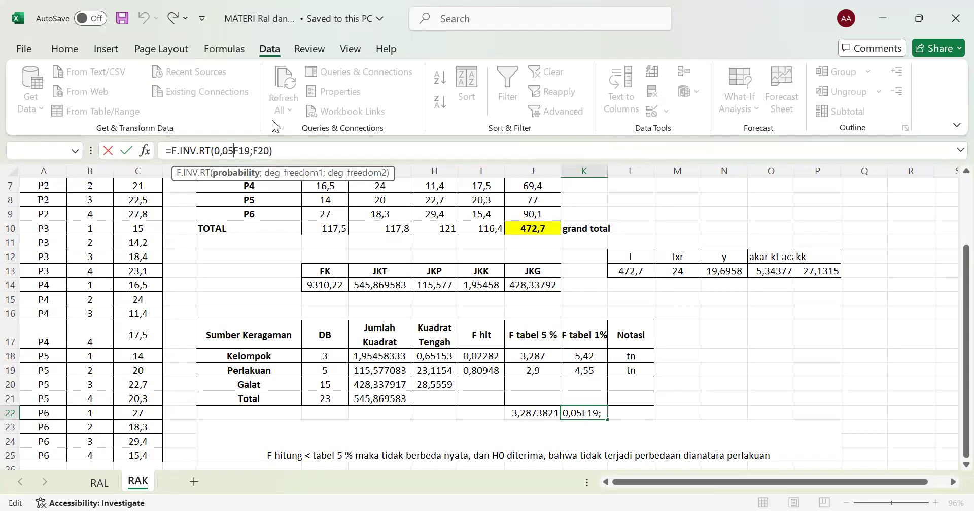
left_click(586, 415)
type(";")
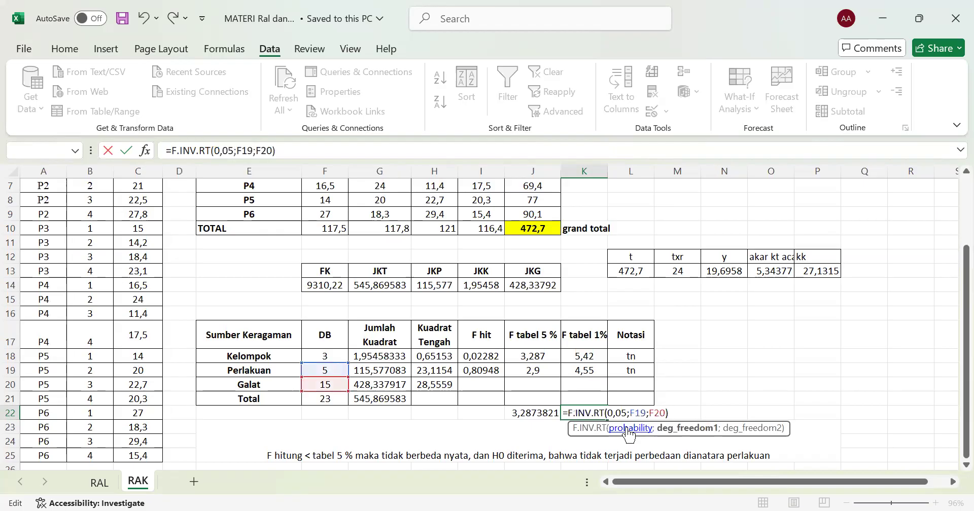
left_click(626, 427)
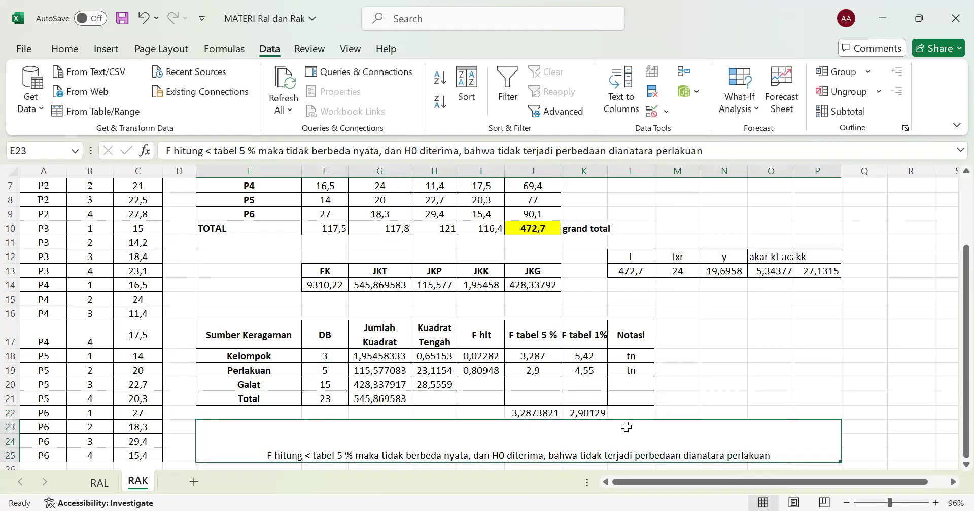
Step: Check the F.INV.RT formula in K22 against the Perlakuan row and the Galat DB formula in F20
left_click(588, 413)
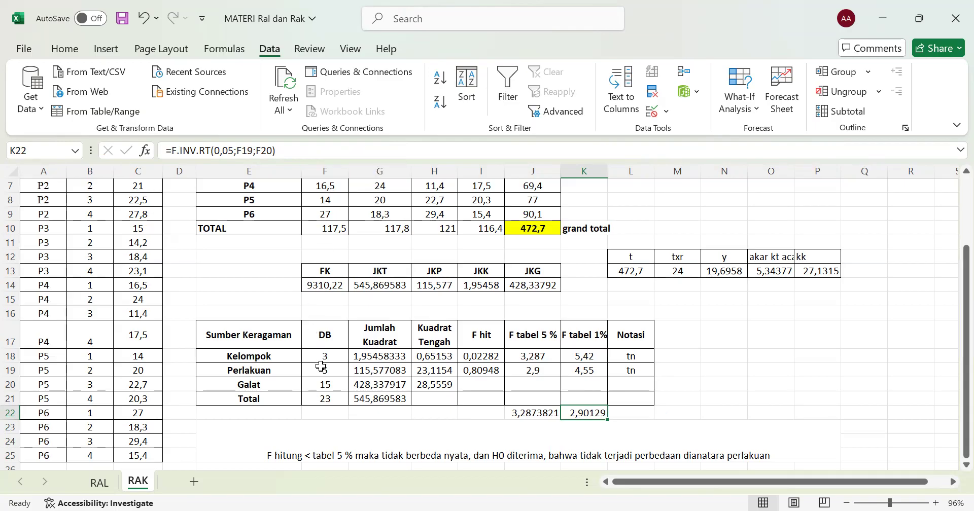
left_click(6, 370)
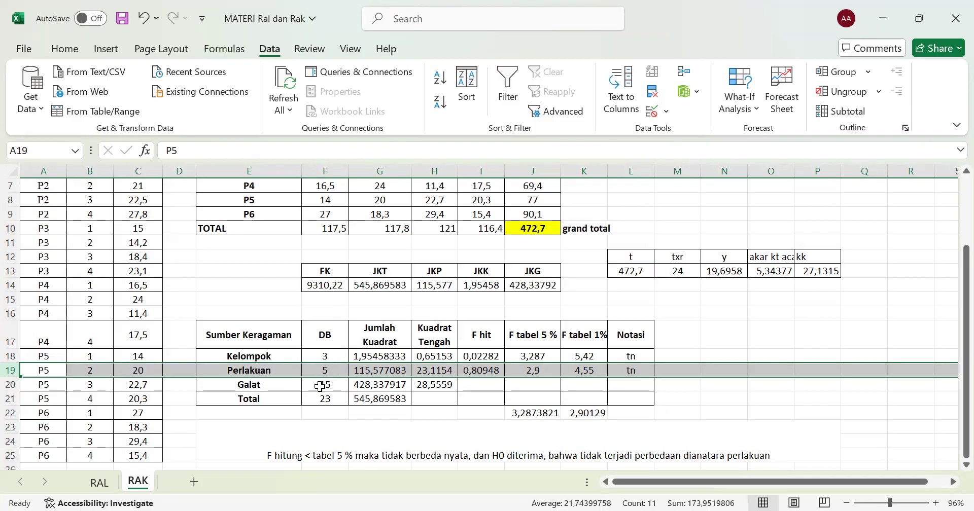
left_click(320, 387)
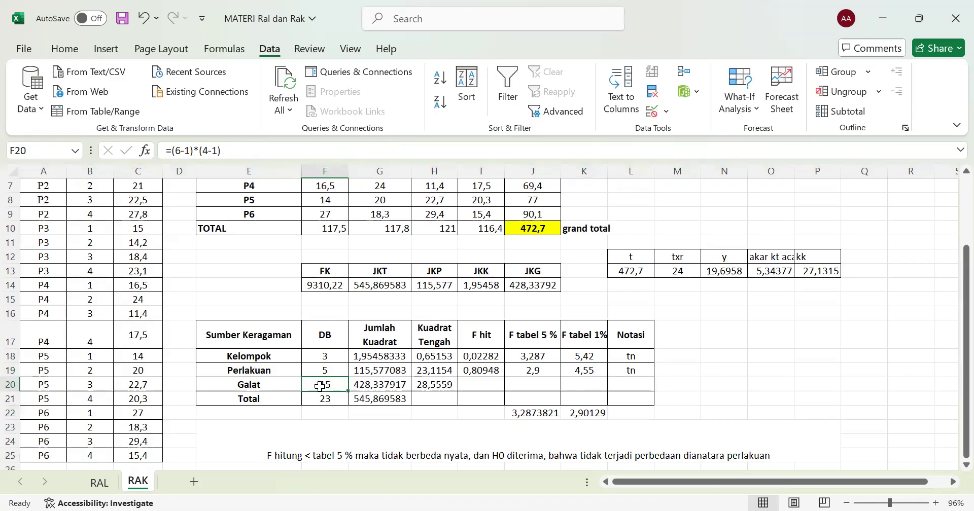
left_click(597, 414)
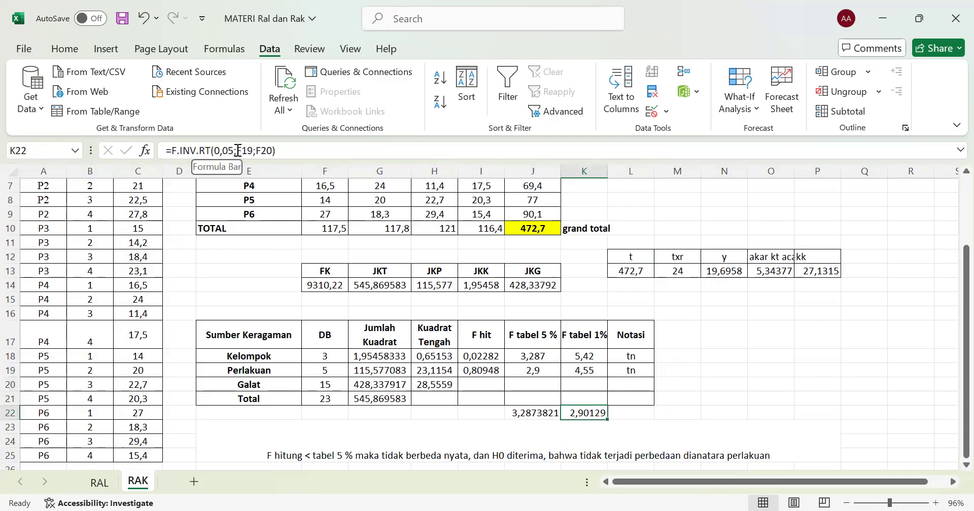
Step: Retype a semicolon separator in the F.INV.RT formula of K22, keeping it as =F.INV.RT(0,05;F19;F20)
left_click(258, 151)
key("BackSpace")
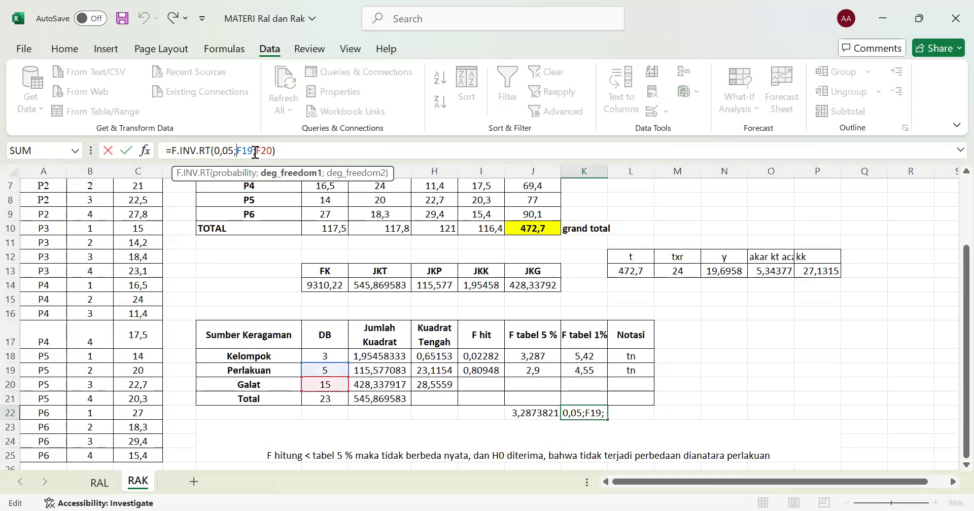
type(";")
key("Return")
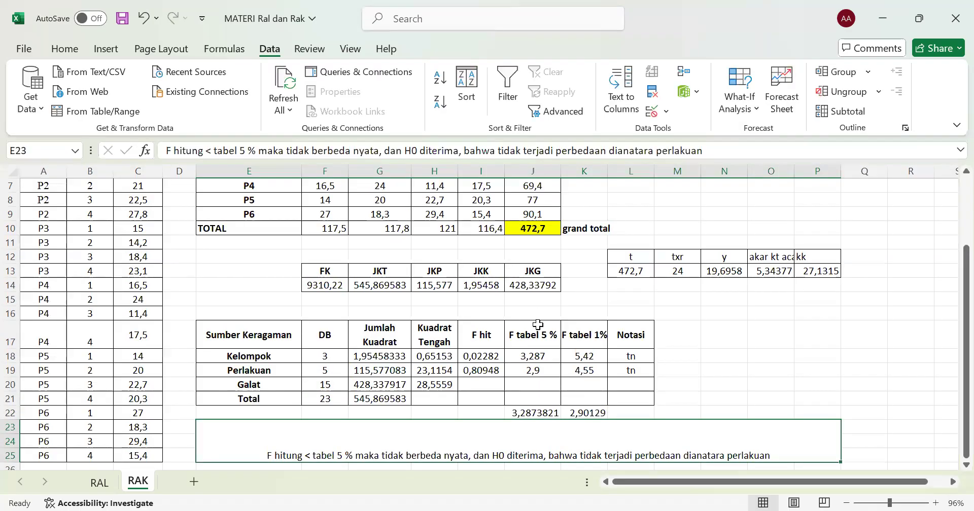
Step: On the RAL sheet, inspect the F.INV.RT formula in K21 and review the data and ANOVA tables
scroll(415, 253, "down", 3)
left_click(99, 482)
scroll(543, 414, "down", 2)
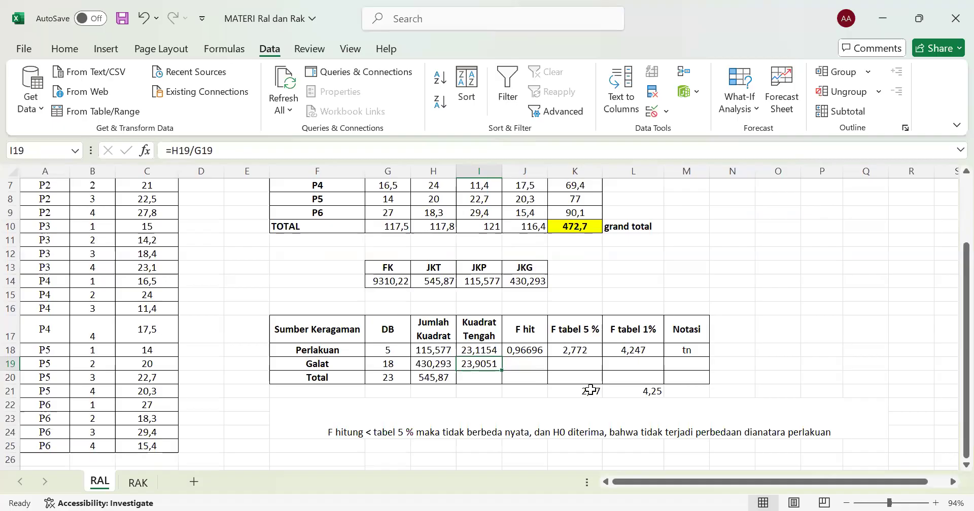
left_click(581, 389)
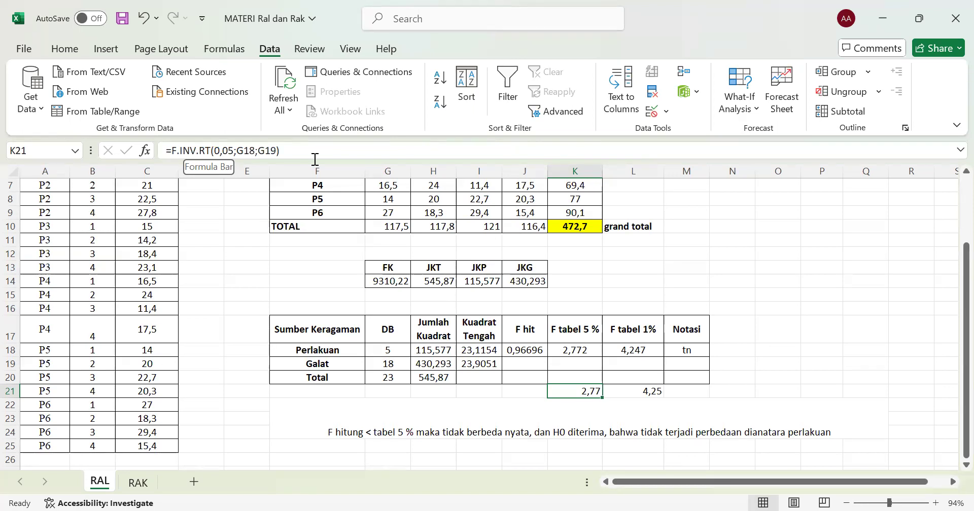
scroll(315, 239, "up", 2)
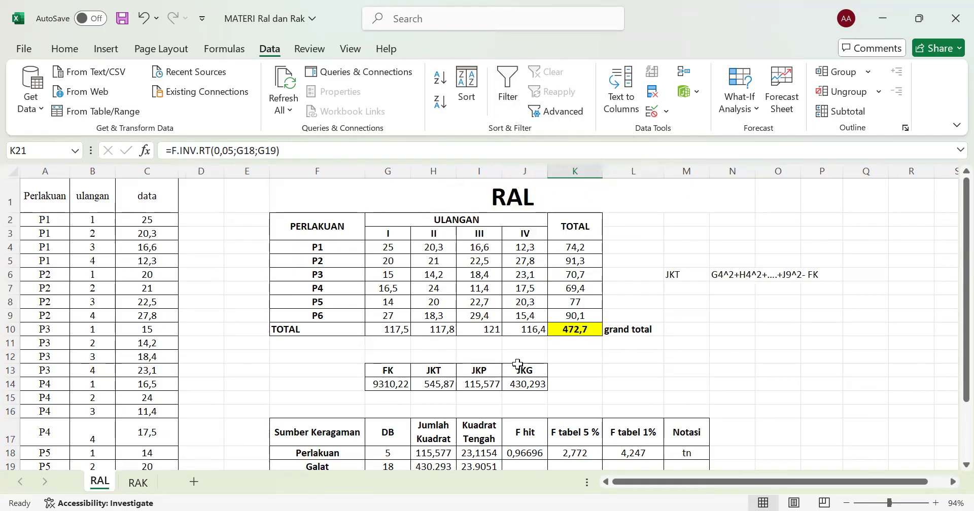
scroll(517, 364, "down", 2)
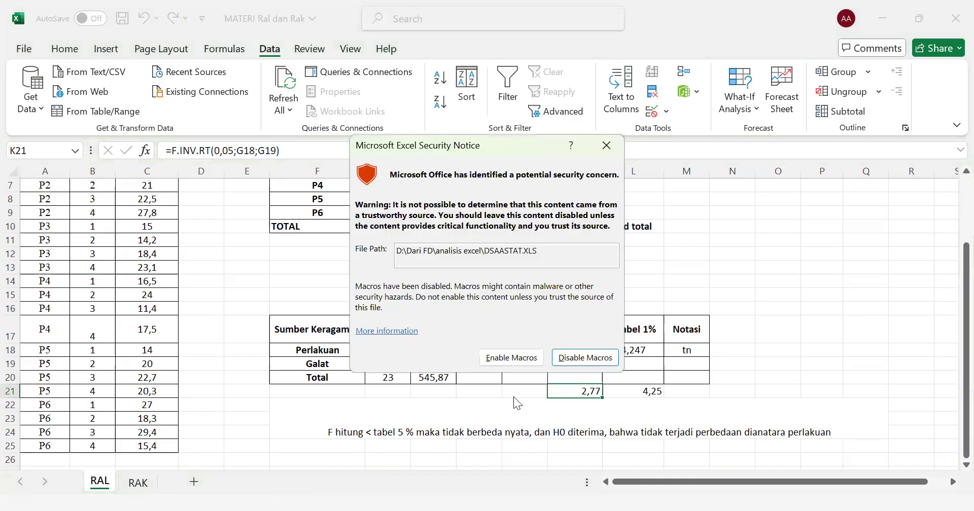
Step: Enable the macros of DSAASTAT.XLS and dismiss the add-in's information dialog
left_click(505, 359)
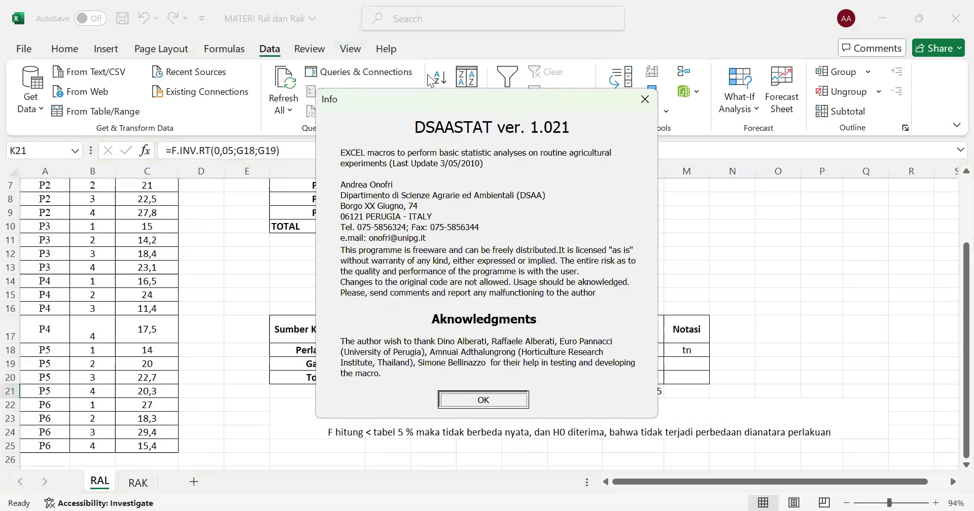
key("Return")
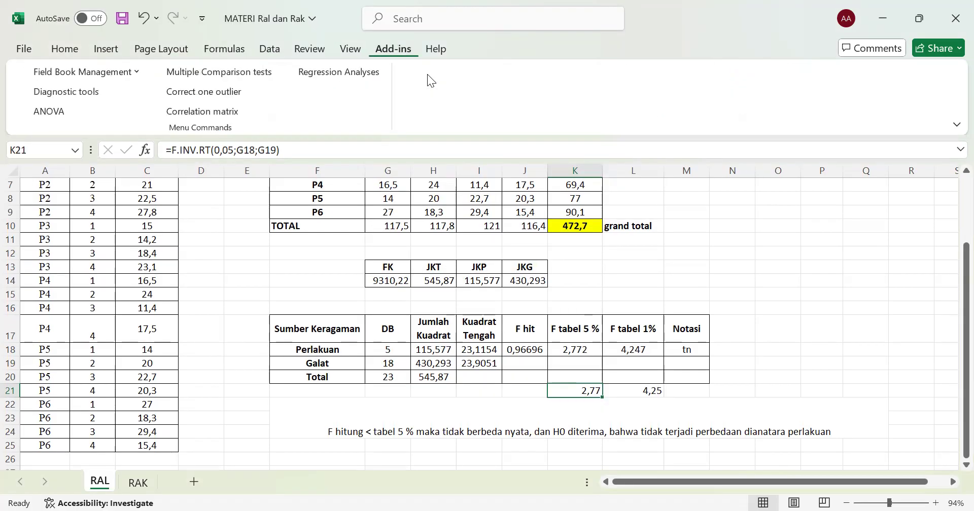
Step: Start the DSAASTAT ANOVA on the RAL data range $A$1:$C$25, including the column labels
left_click(50, 112)
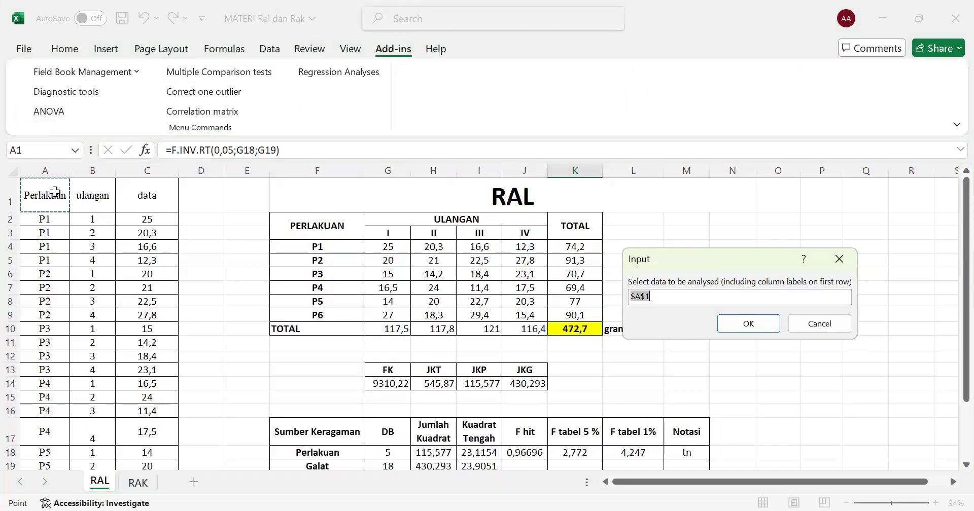
left_click_drag(48, 196, 145, 491)
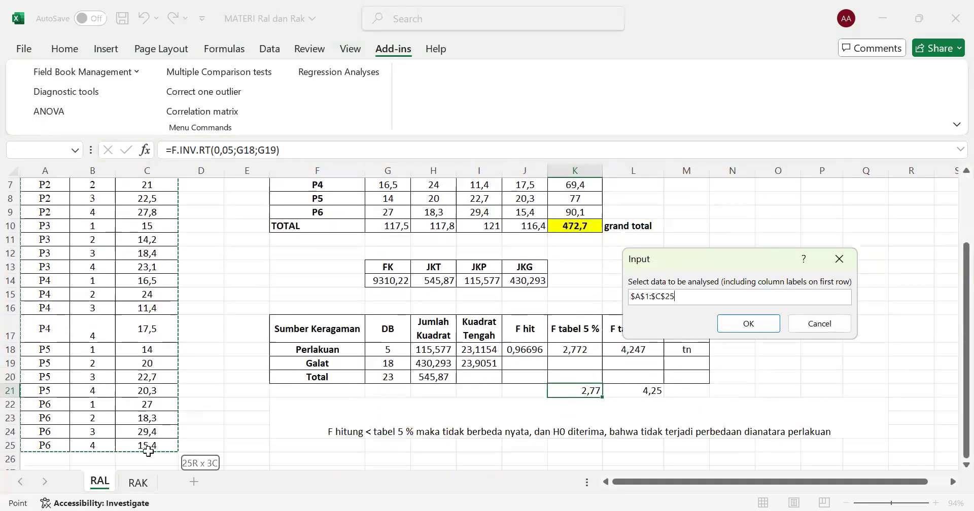
scroll(132, 289, "up", 2)
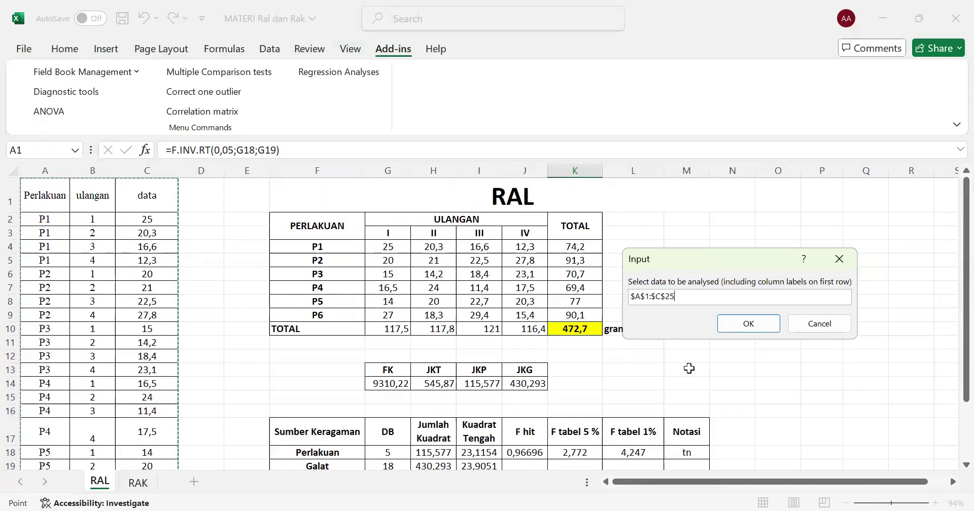
left_click(748, 325)
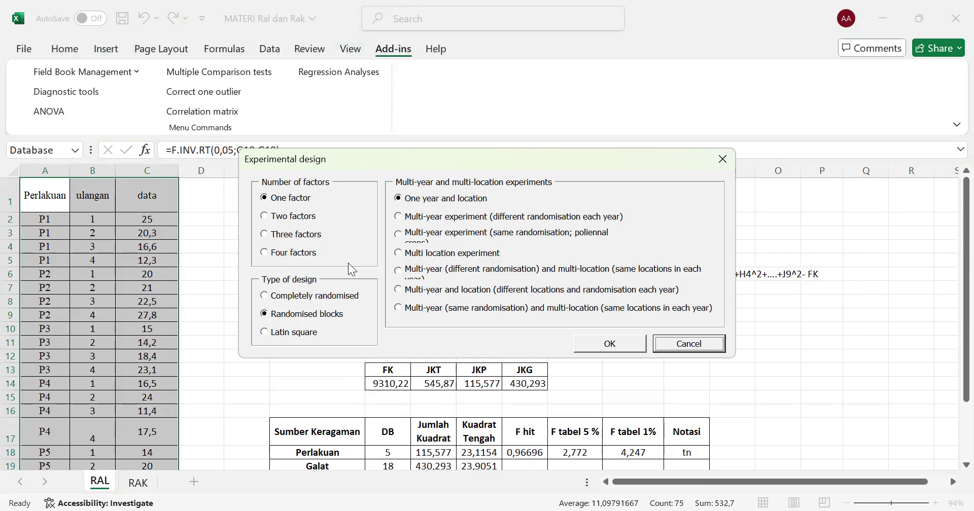
left_click(722, 158)
left_click(747, 165)
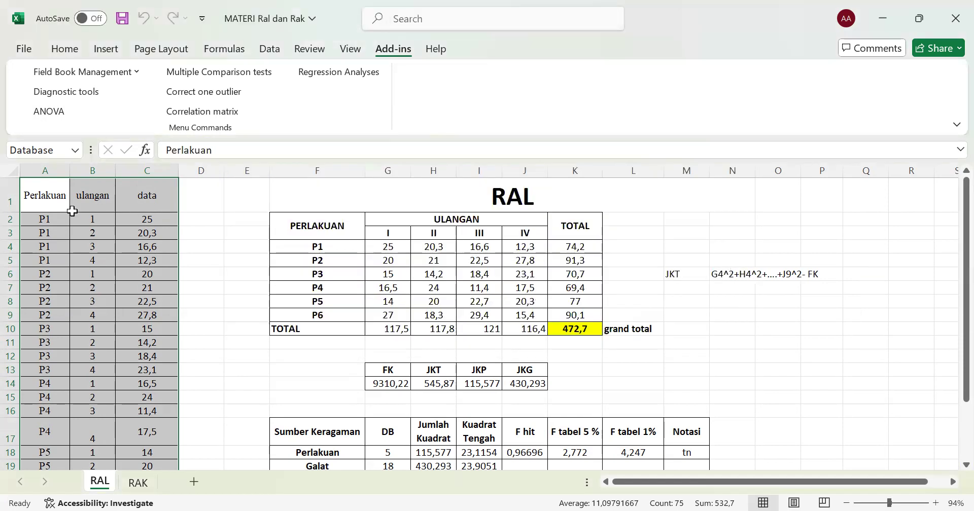
left_click(53, 113)
left_click(748, 325)
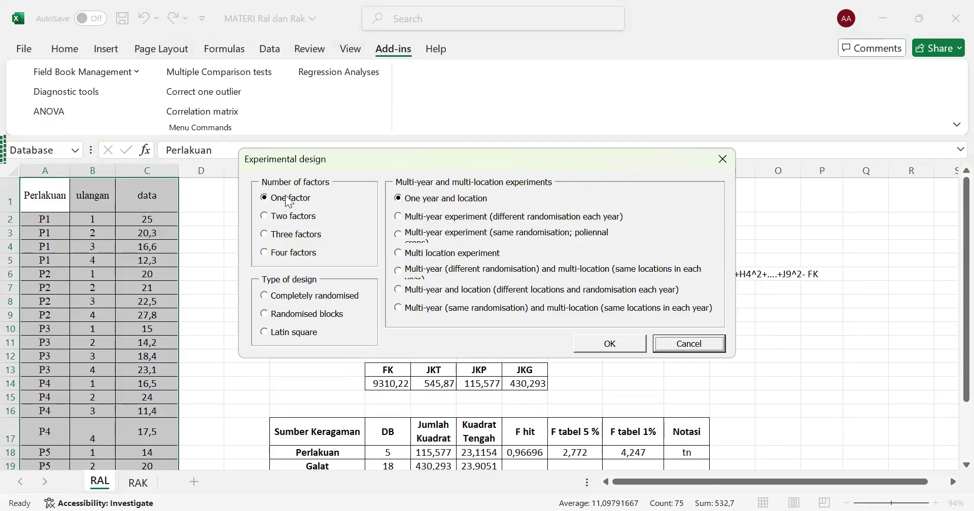
Step: Try the two-, three- and four-factor options of the experimental design, and return to One factor
left_click(280, 219)
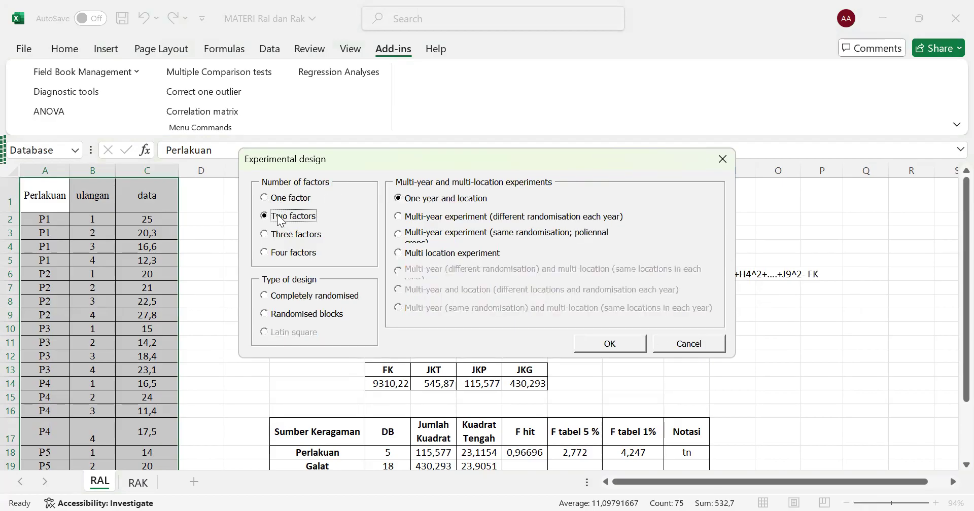
left_click(276, 238)
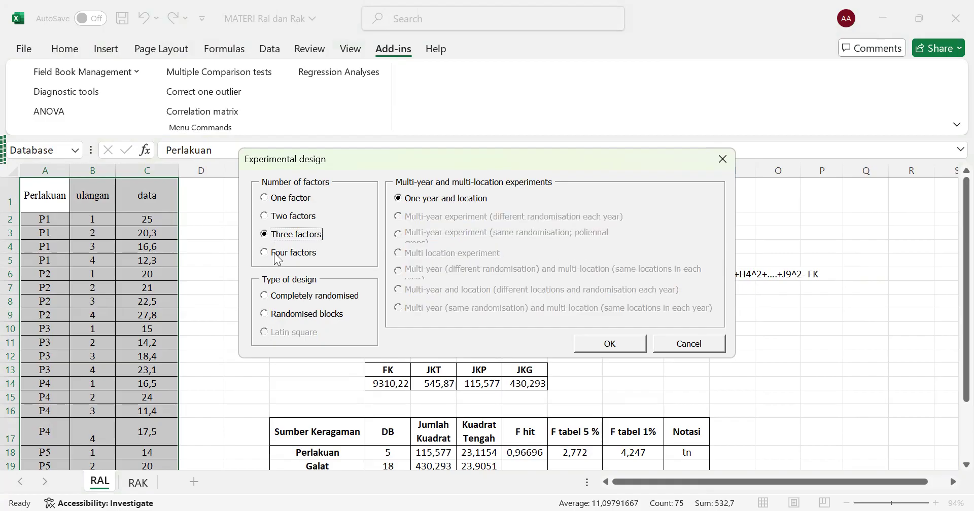
left_click(277, 254)
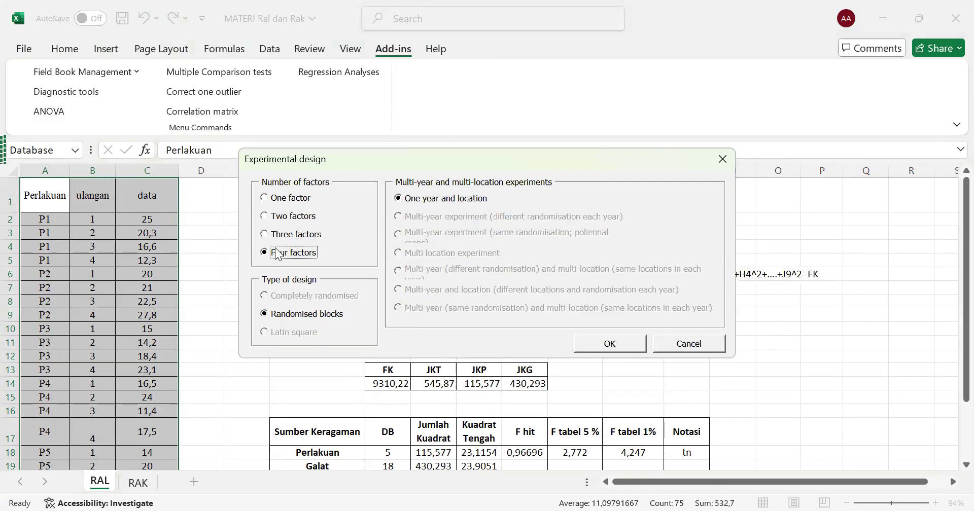
left_click(288, 200)
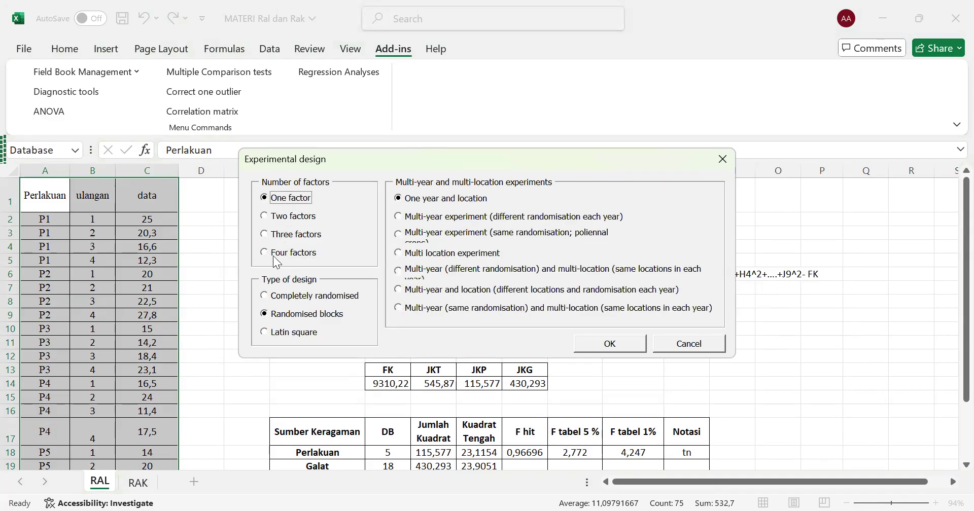
left_click(279, 253)
left_click(288, 201)
Step: Try several multi-year and multi-location experiment options, ending with Multi-year (same randomisation) and multi-location
left_click(405, 220)
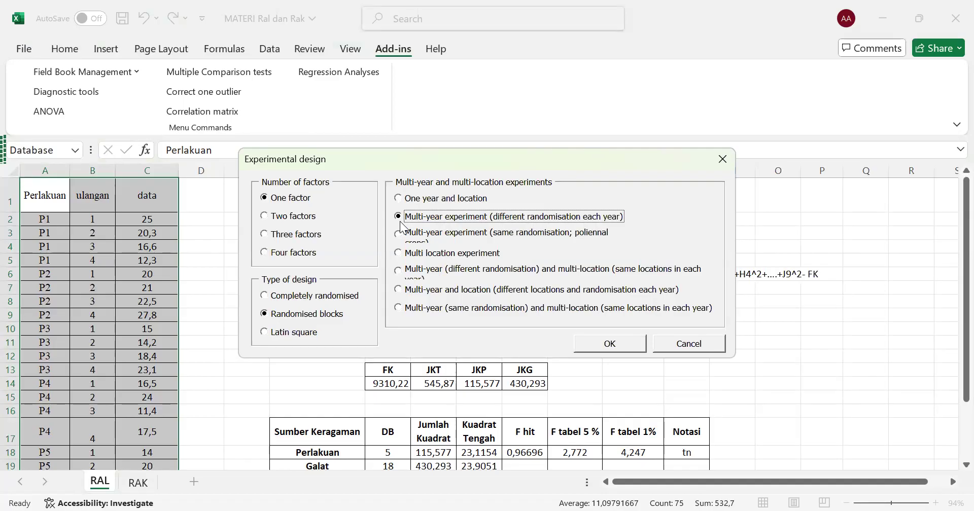
left_click(401, 235)
left_click(400, 257)
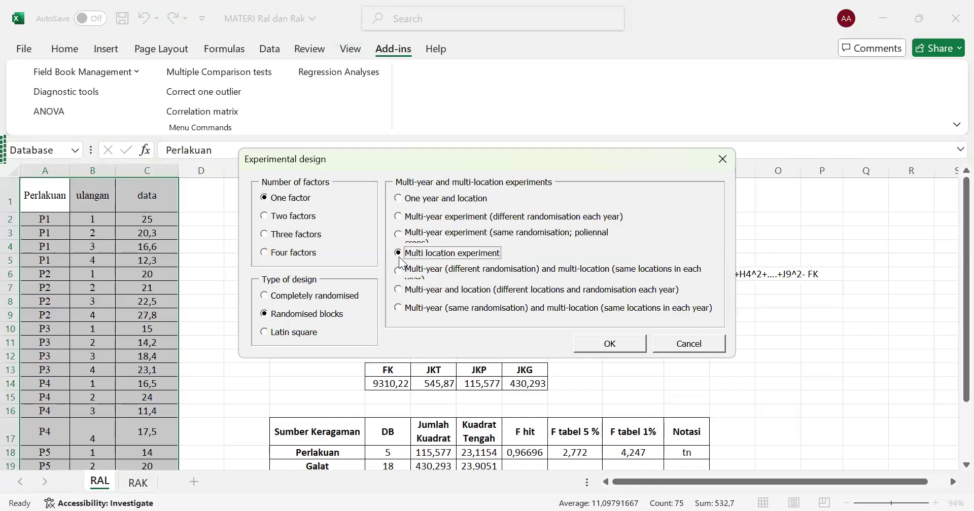
left_click(398, 290)
left_click(399, 308)
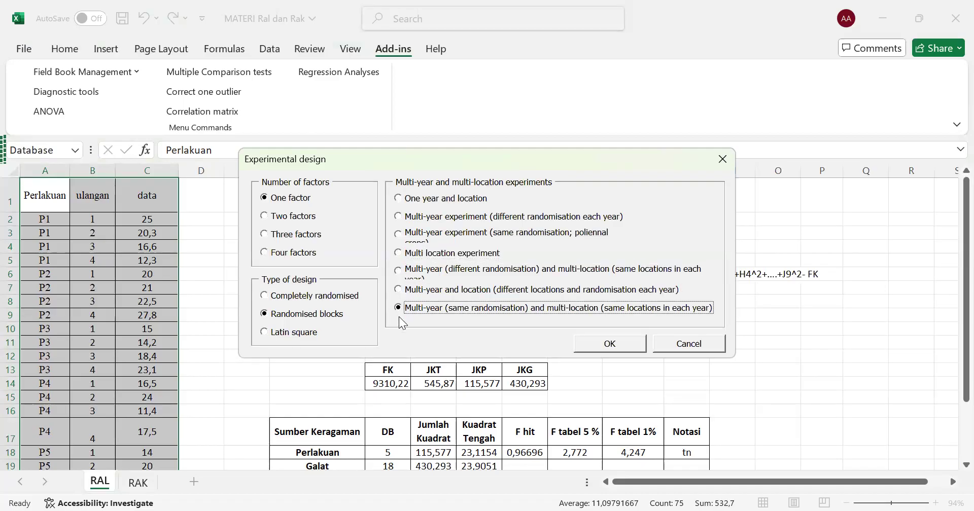
Step: Set the experimental design to one factor, one year and location, and Completely randomised, and accept it
left_click(405, 202)
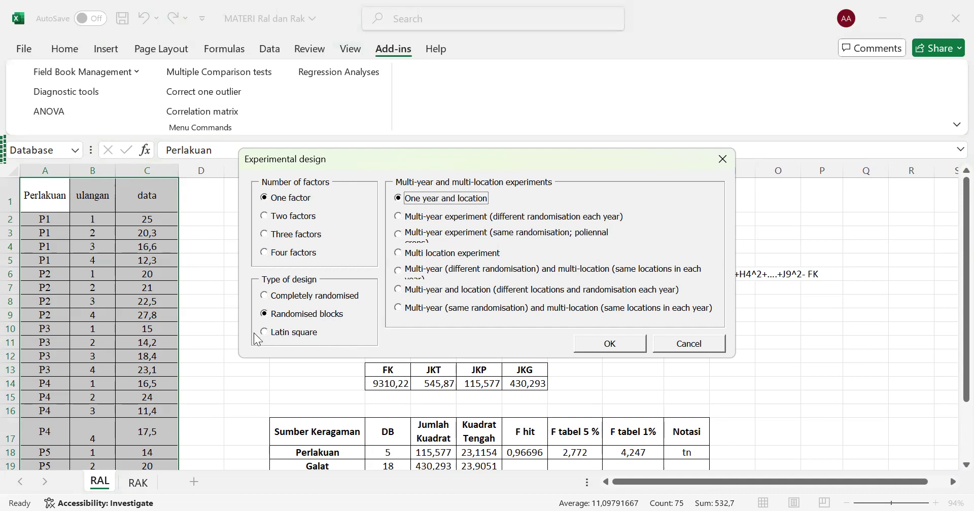
left_click(273, 299)
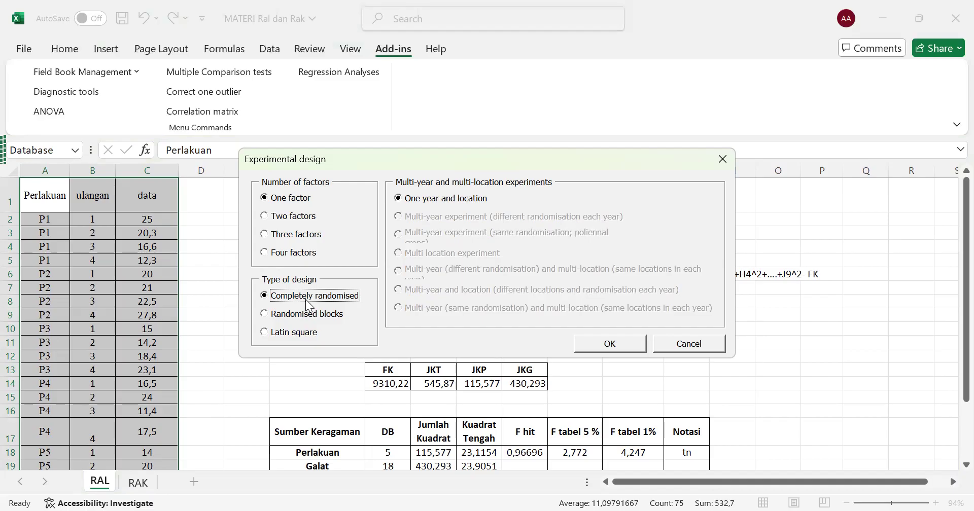
left_click(292, 314)
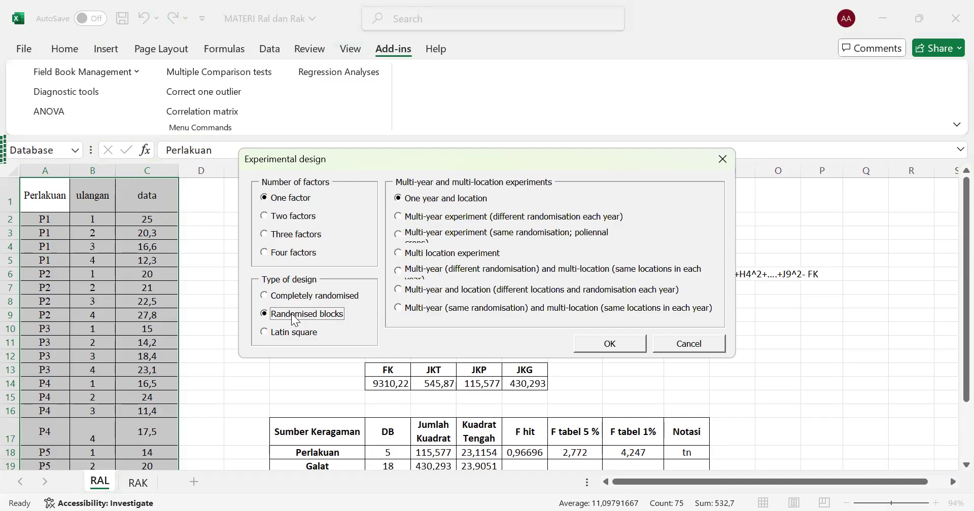
left_click(312, 296)
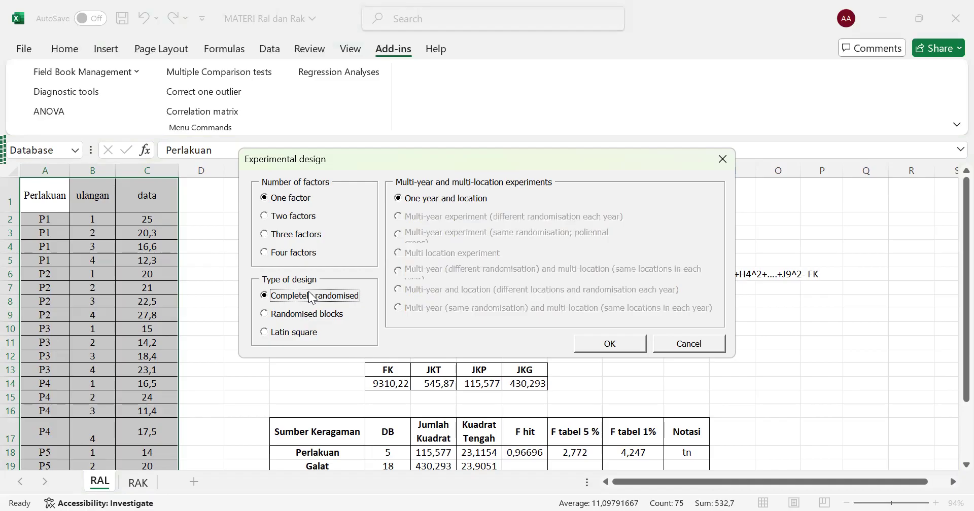
left_click(598, 344)
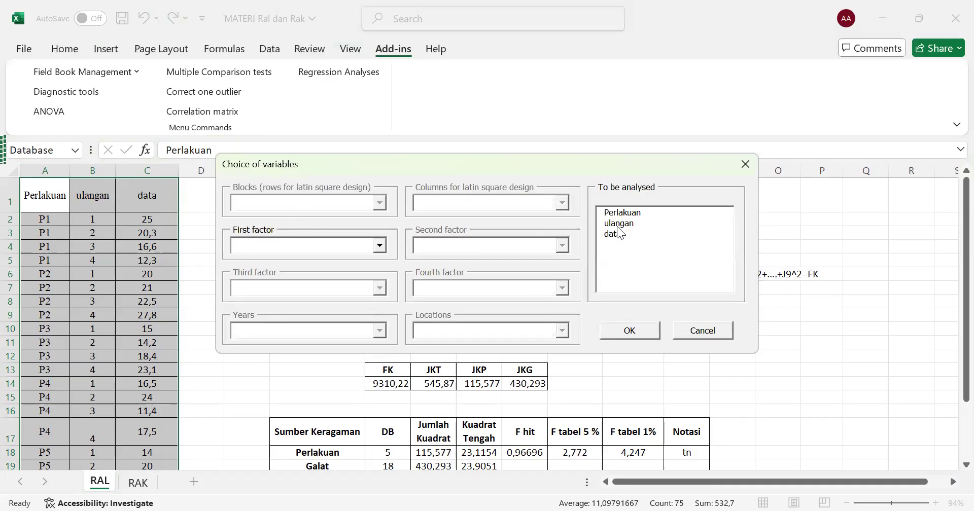
Step: Try to run the ANOVA with Perlakuan as the variable to be analysed and no first factor
left_click(620, 213)
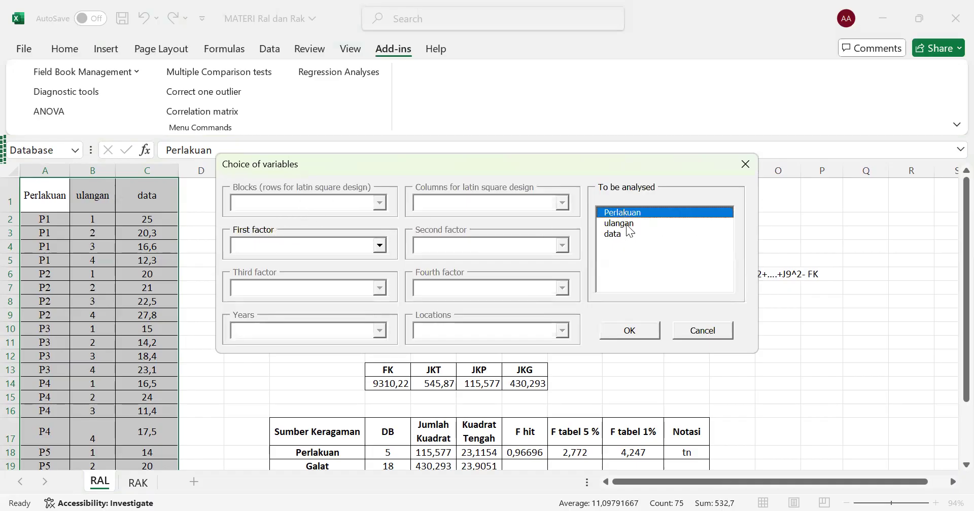
left_click(629, 331)
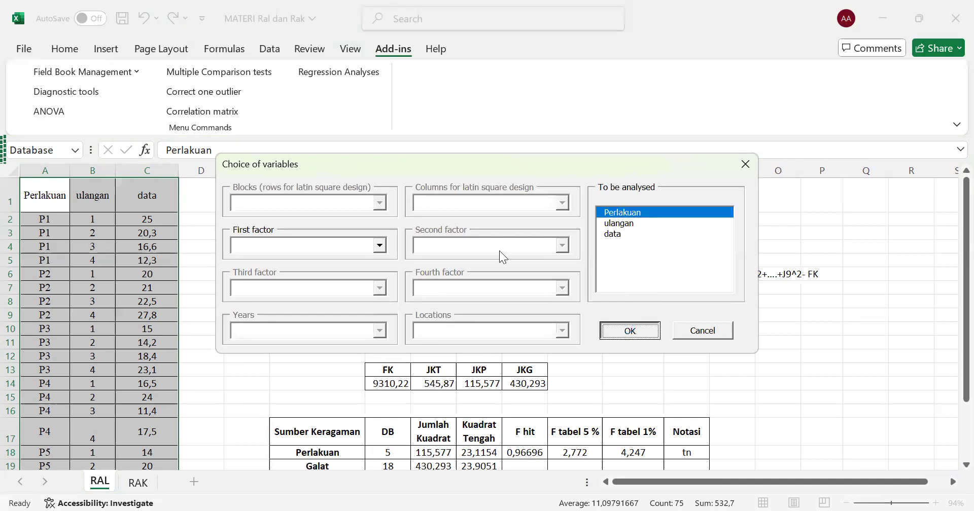
left_click(472, 254)
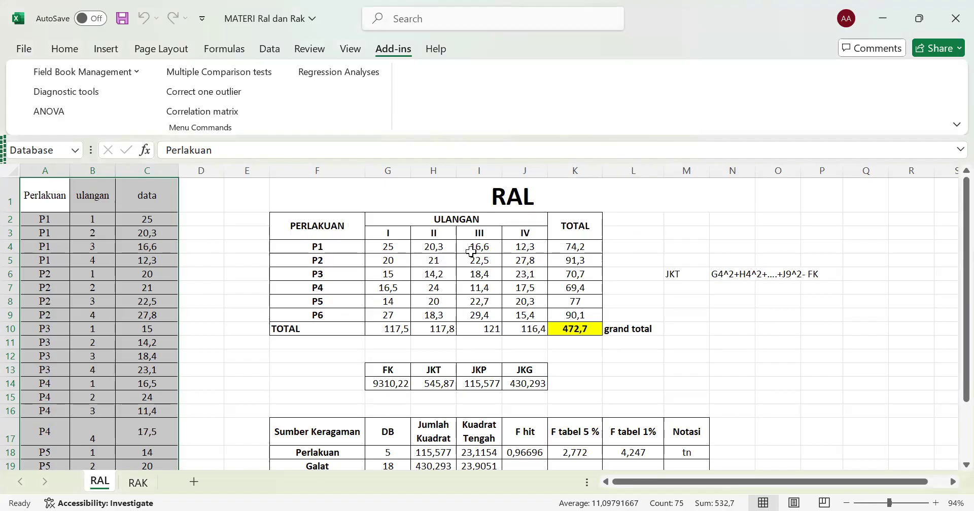
Step: Restart the ANOVA on the RAL data with the one-factor Completely randomised design
left_click(60, 109)
left_click(766, 330)
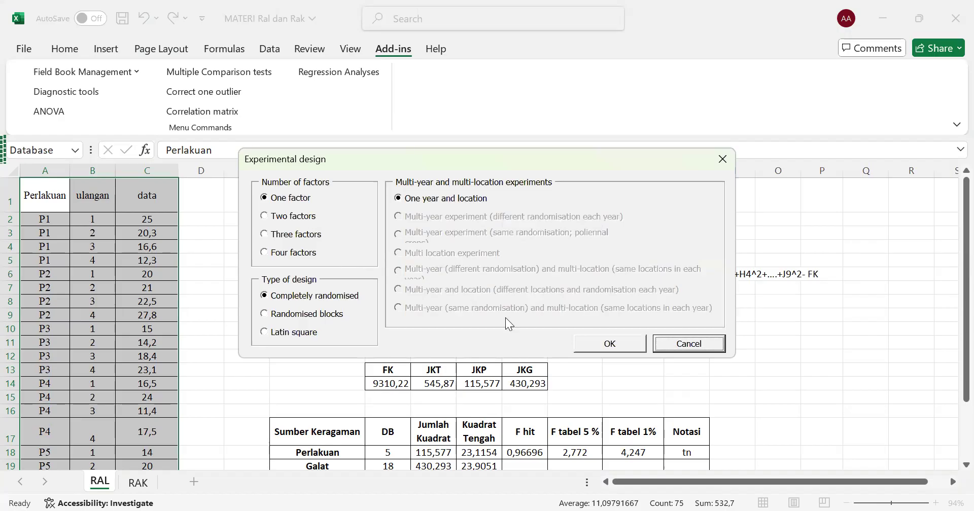
left_click(597, 344)
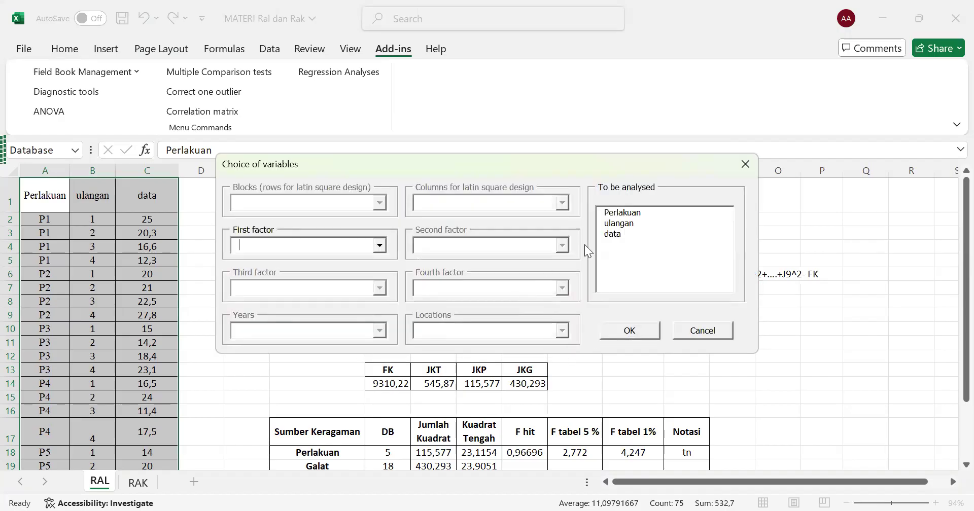
Step: Choose only the data column as the variable to be analysed, leaving Perlakuan and ulangan unselected
left_click(632, 212)
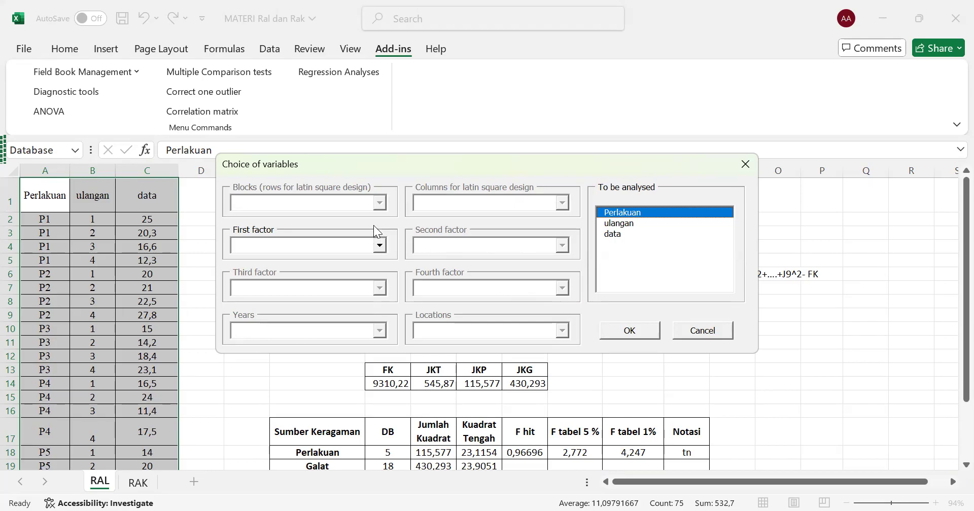
left_click(611, 230)
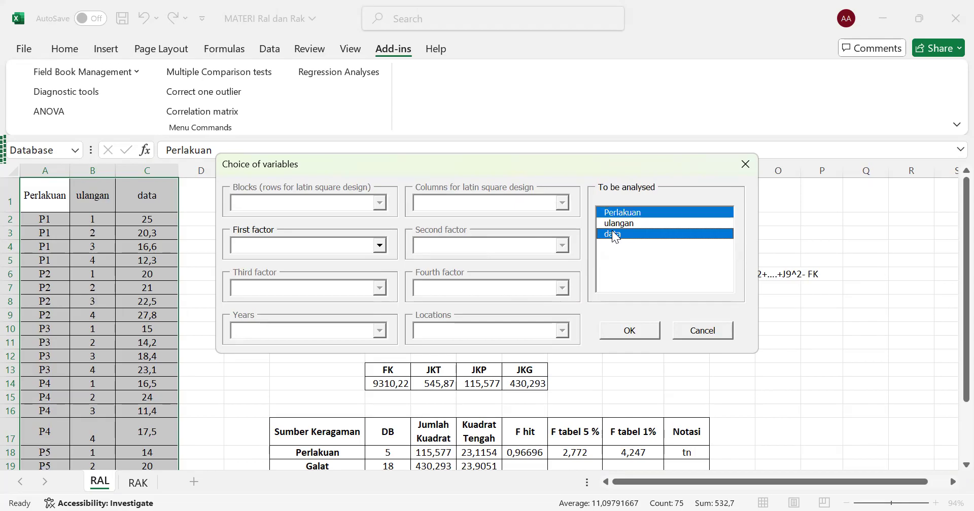
left_click(615, 213)
left_click(615, 214)
left_click(379, 246)
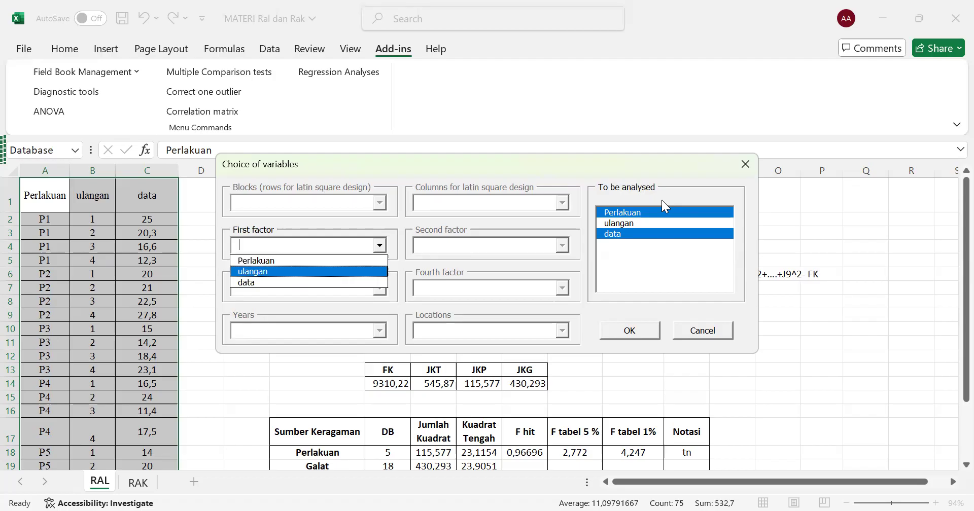
left_click(643, 211)
Step: Set Perlakuan as the first factor and run the ANOVA on the data variable
left_click(381, 253)
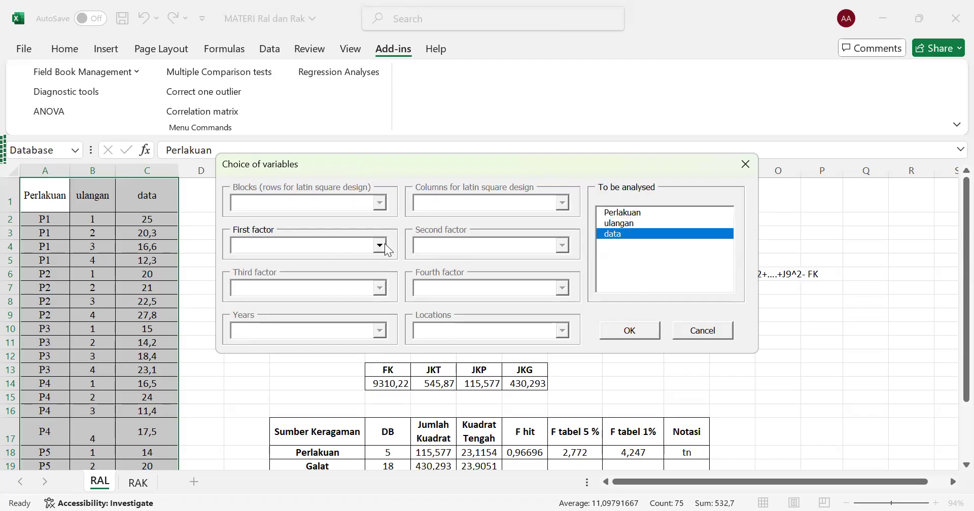
left_click(381, 246)
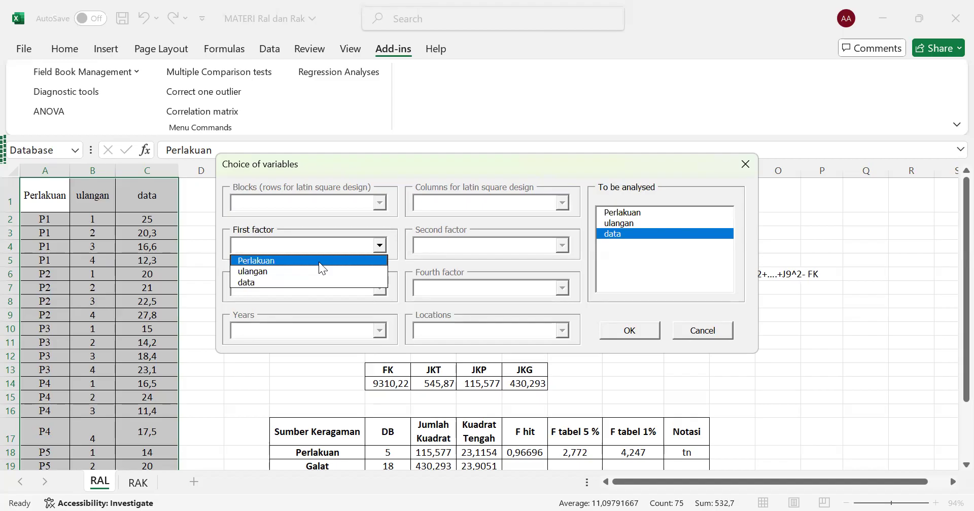
left_click(319, 262)
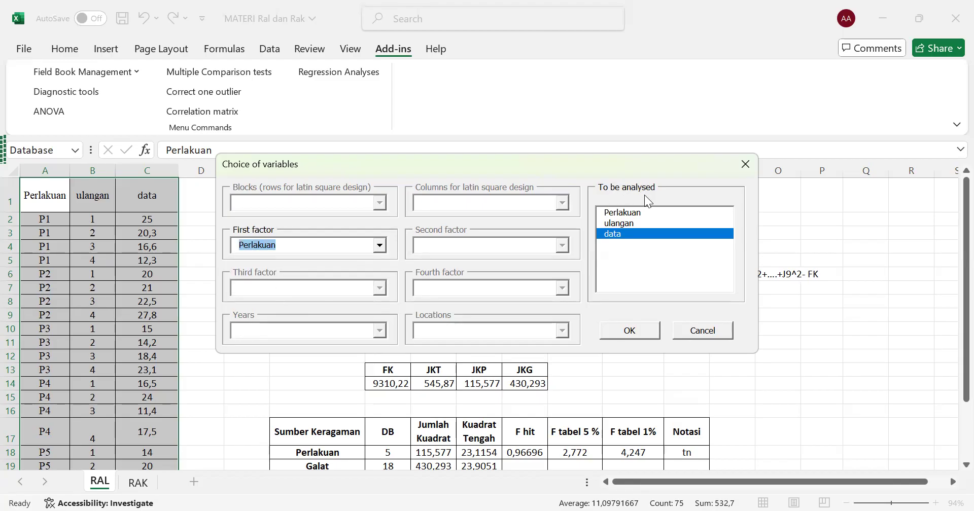
left_click(620, 234)
left_click(618, 234)
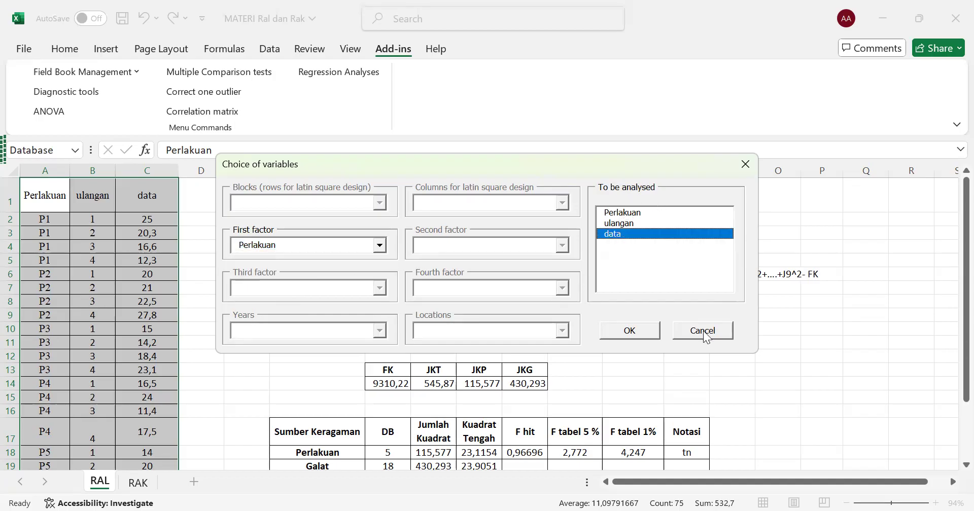
left_click(622, 335)
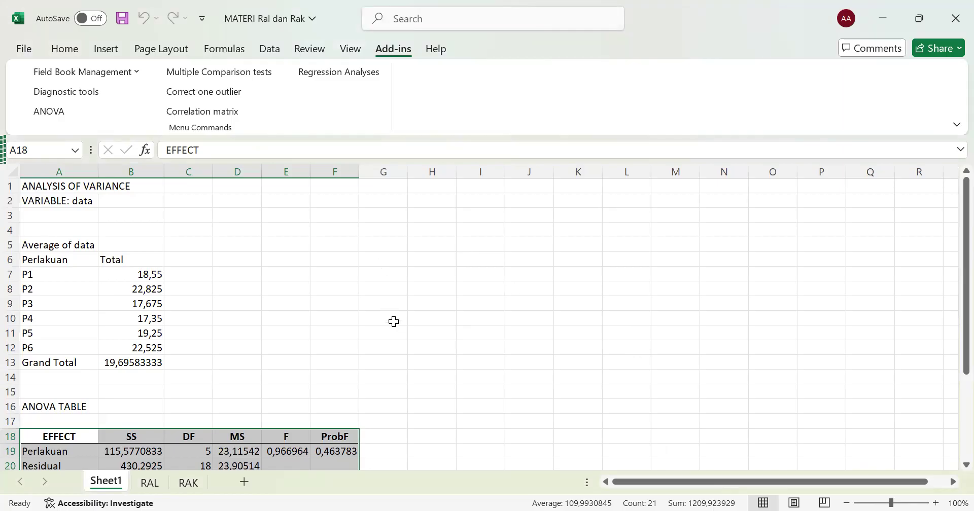
Step: Copy the ANOVA table A18:F22, from the EFFECT header through the C.V. row, on Sheet1
scroll(395, 326, "down", 1)
scroll(395, 325, "down", 2)
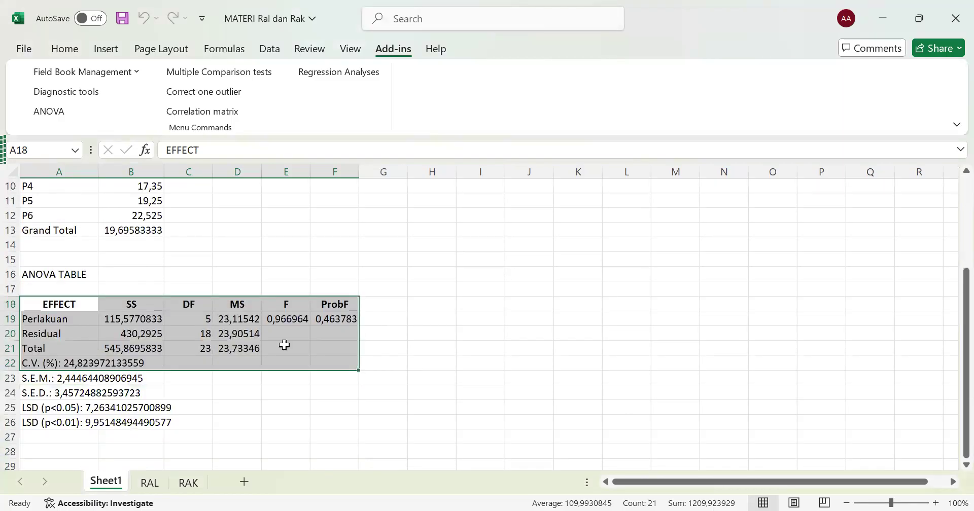
left_click_drag(37, 304, 331, 362)
right_click(228, 362)
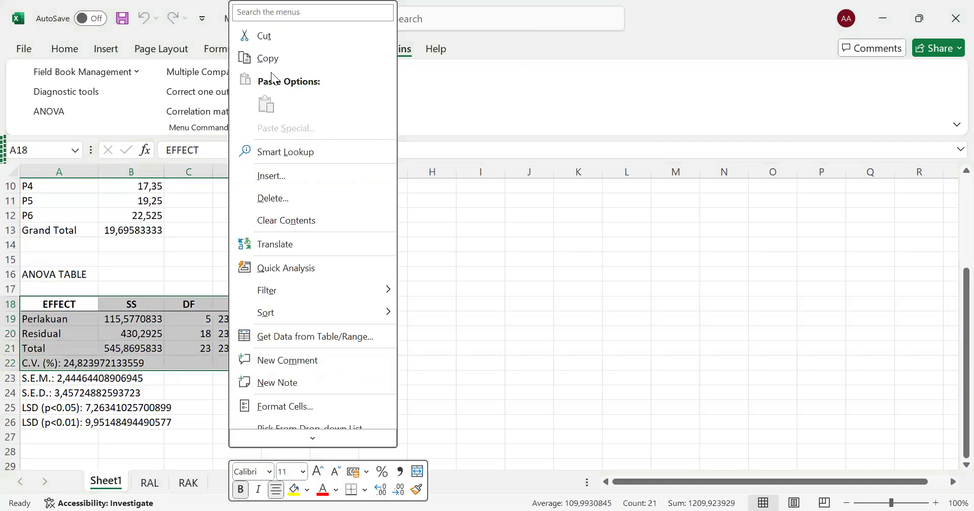
left_click(274, 70)
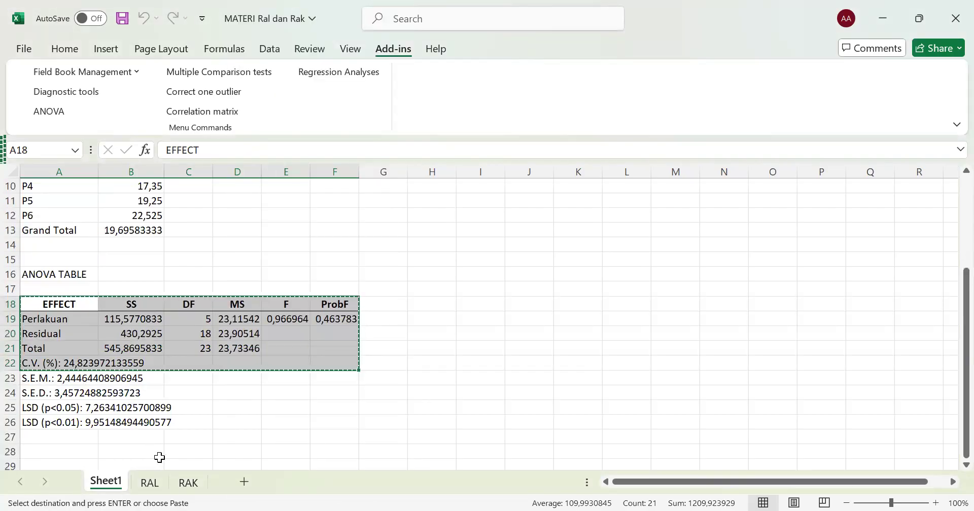
Step: Paste the copied ANOVA table into the RAL sheet at cell F27, below the F hitung conclusion
left_click(150, 482)
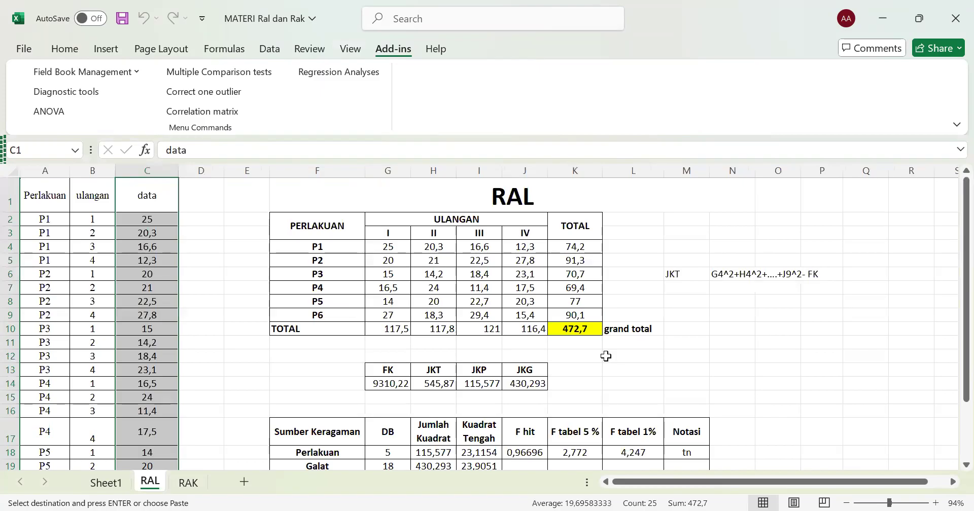
scroll(606, 356, "down", 3)
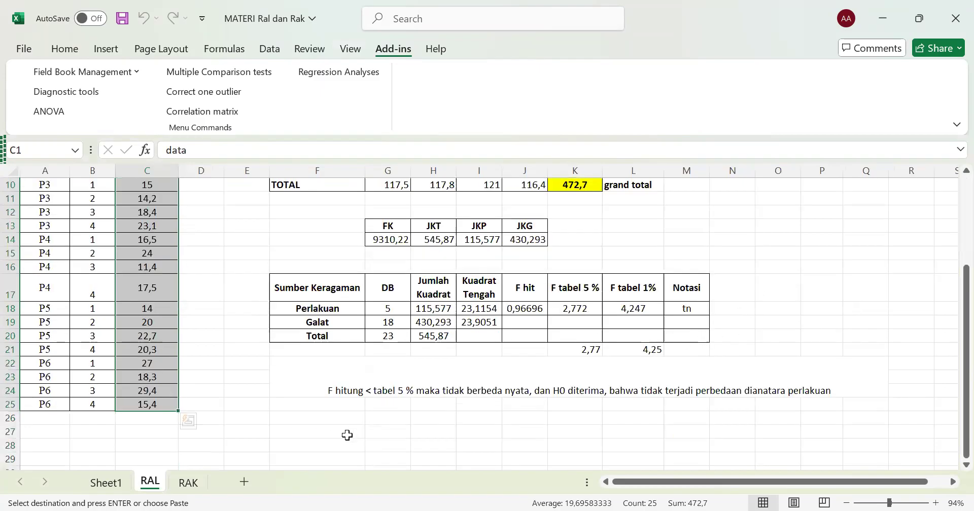
scroll(347, 435, "down", 1)
left_click(326, 387)
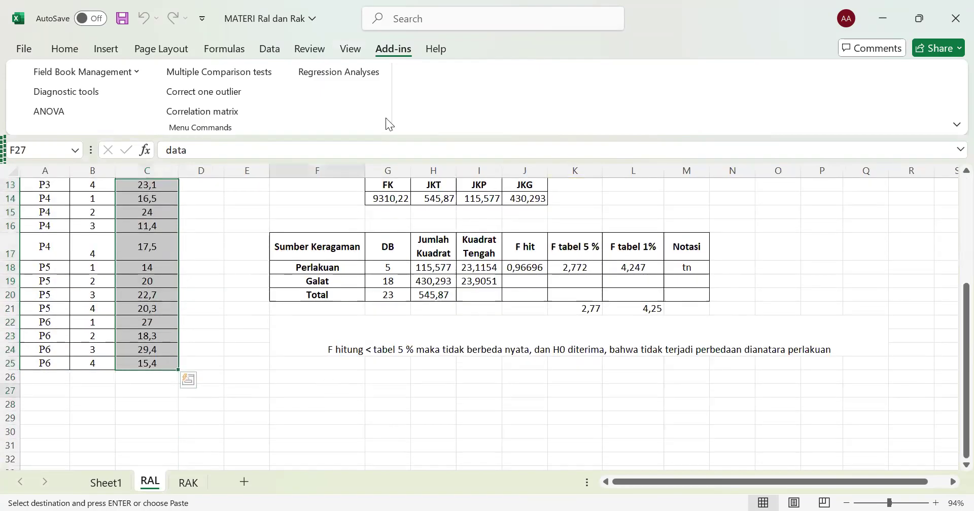
left_click(377, 108)
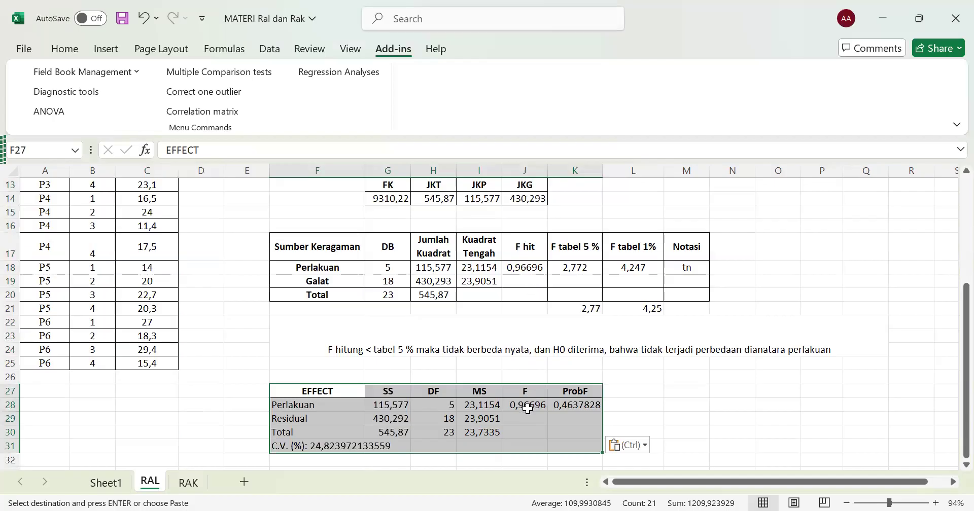
Step: Check the ANOVA tables on the RAL sheet and Sheet1, and save the workbook
scroll(637, 405, "down", 1)
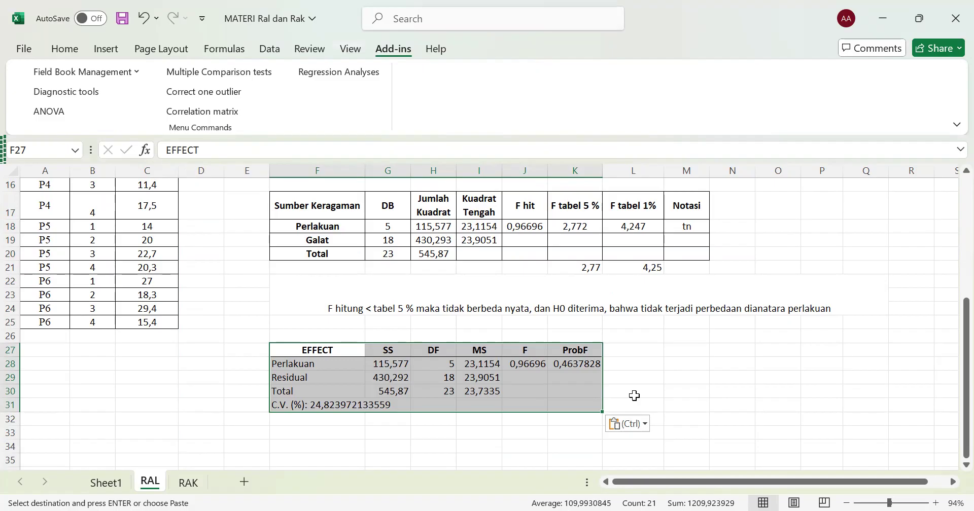
scroll(491, 269, "up", 5)
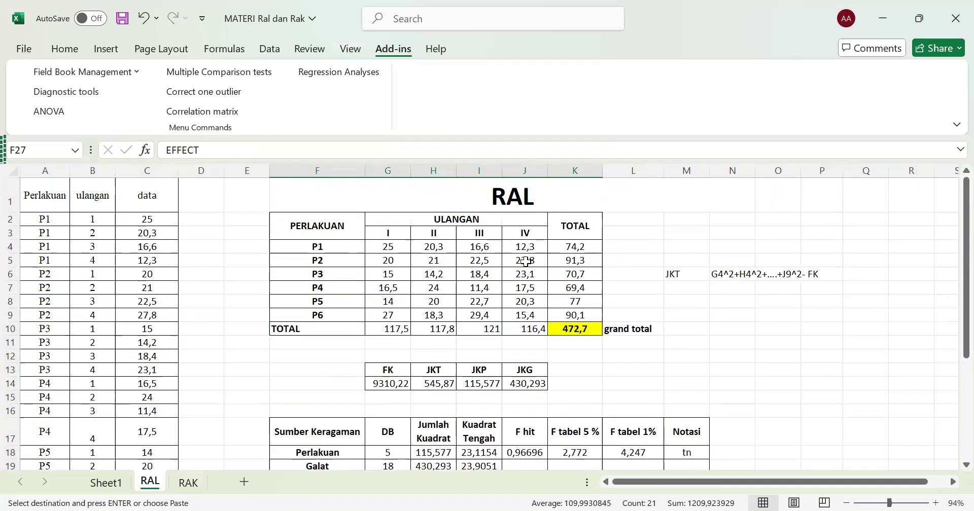
scroll(525, 262, "down", 2)
left_click_drag(755, 310, 479, 390)
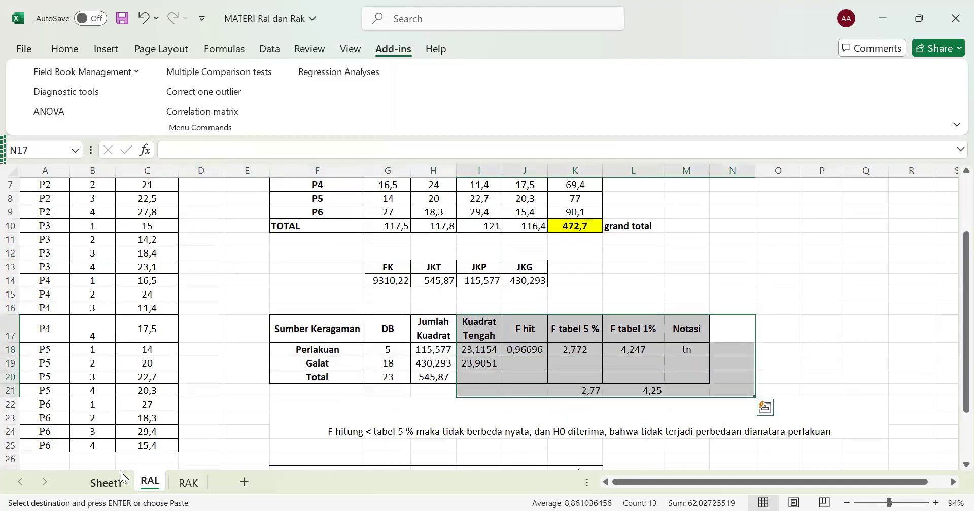
left_click(106, 482)
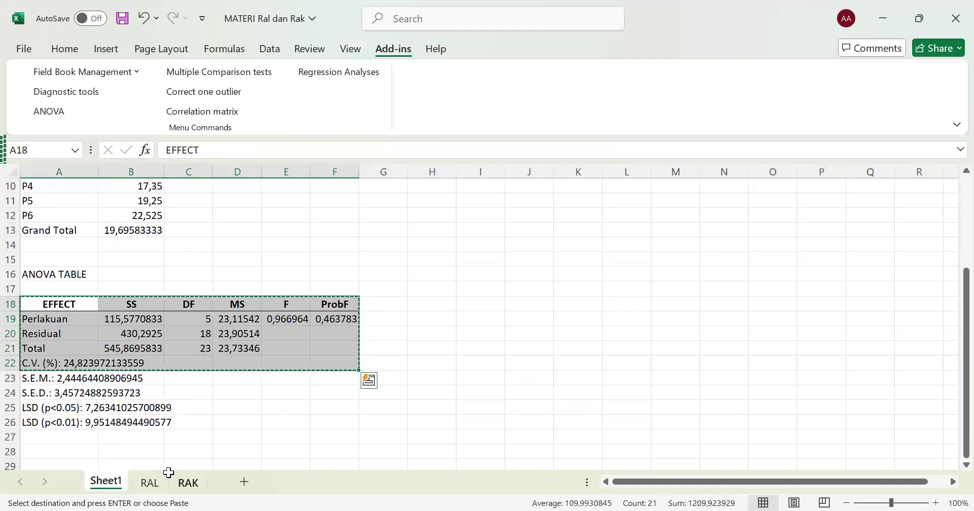
left_click(123, 18)
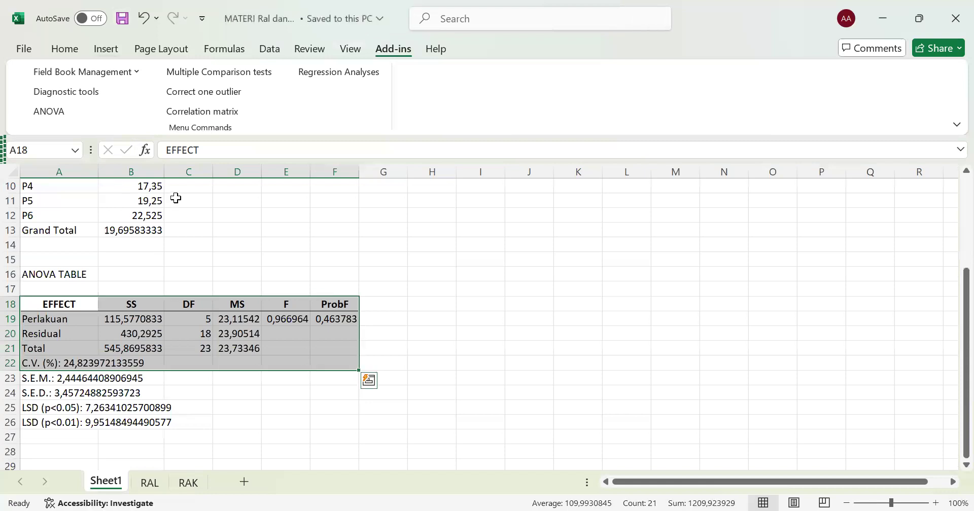
Step: Examine the manual ANOVA table on the RAL sheet against the pasted add-in table at 90% zoom
left_click(151, 484)
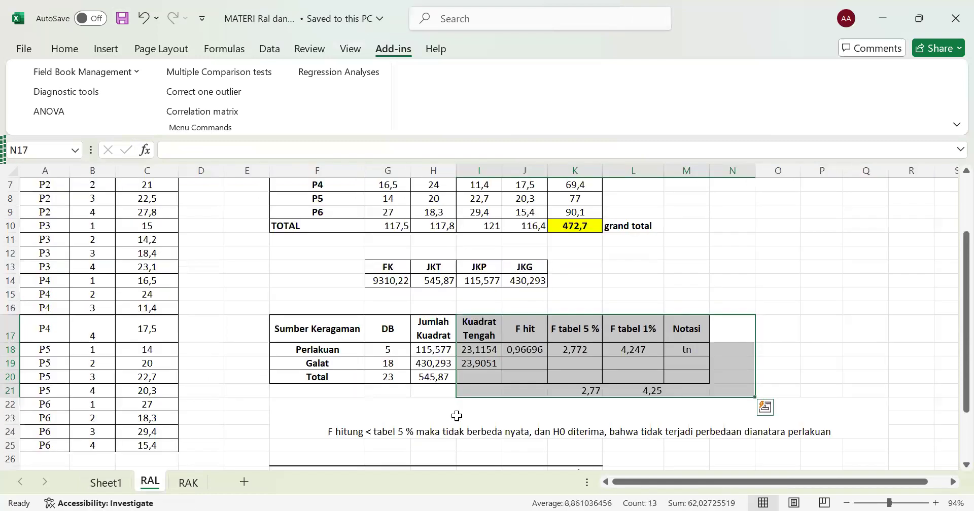
left_click(634, 350)
scroll(659, 350, "up", 1)
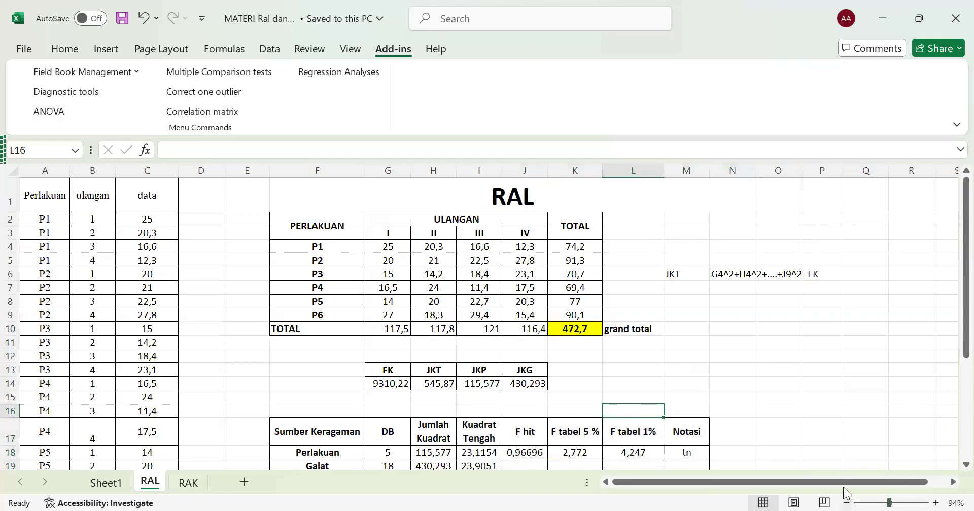
left_click(846, 503)
scroll(699, 447, "down", 1)
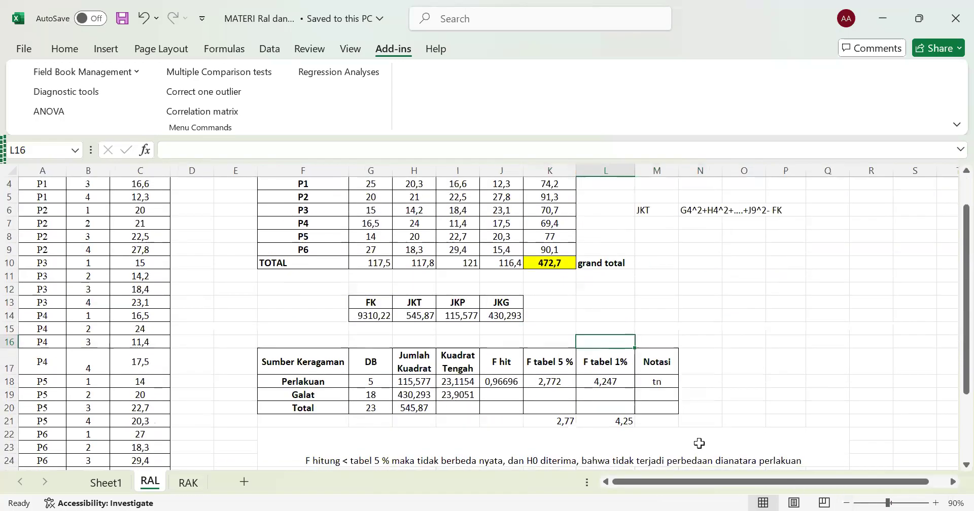
scroll(699, 443, "down", 2)
scroll(699, 443, "up", 2)
scroll(699, 443, "down", 3)
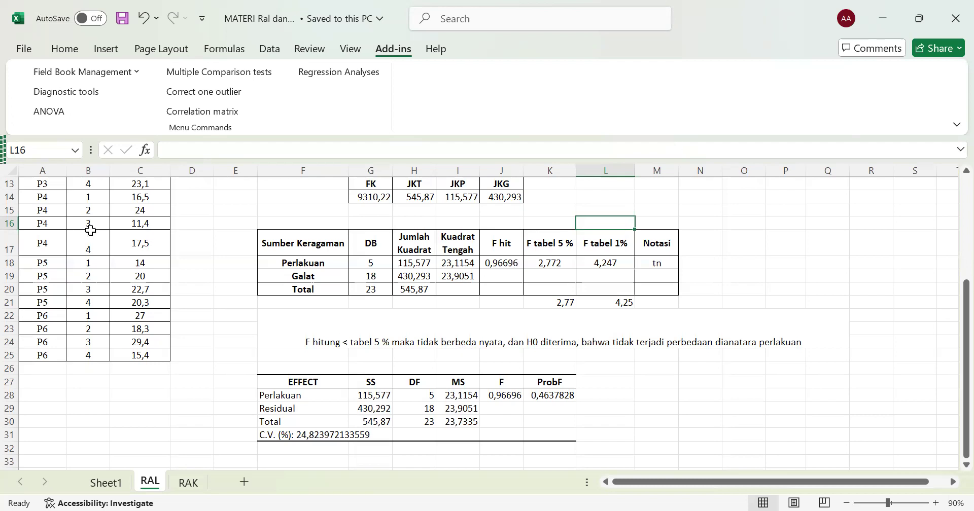
left_click(63, 113)
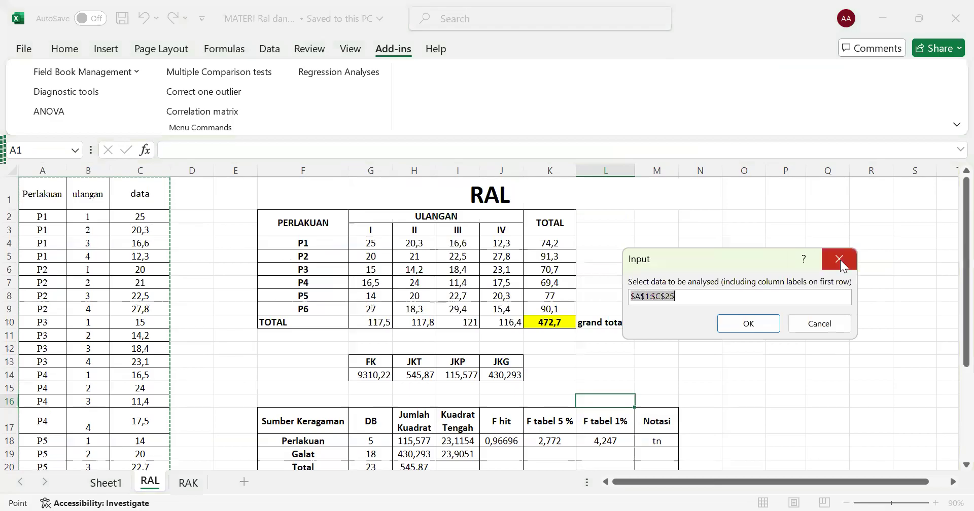
left_click(840, 260)
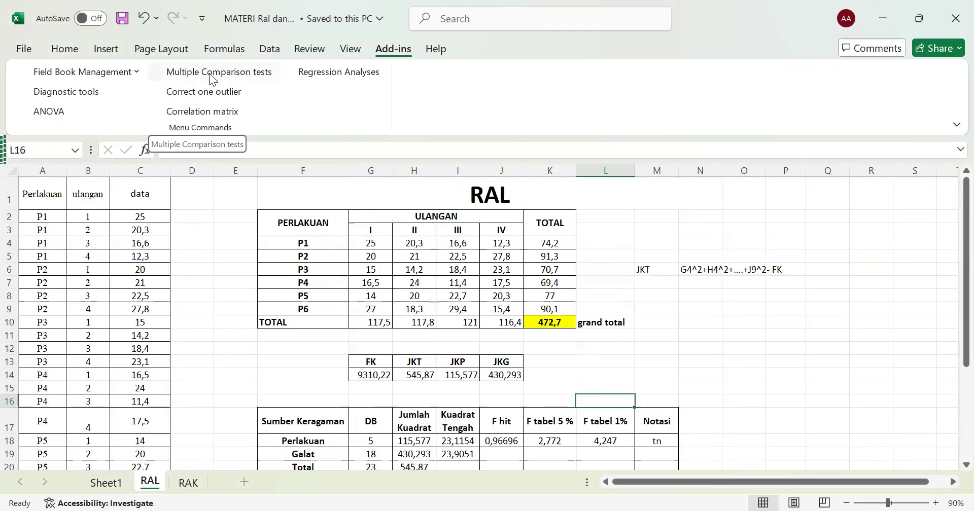
left_click(242, 75)
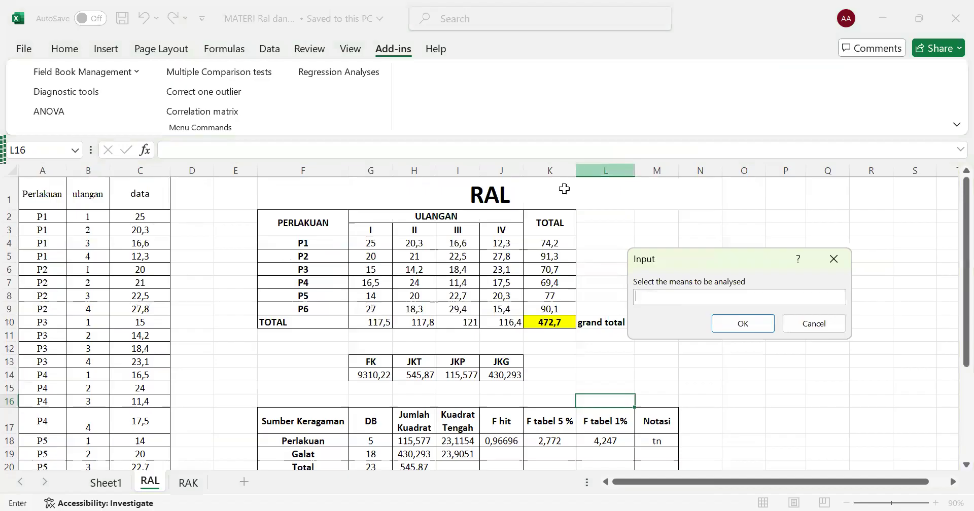
left_click(836, 260)
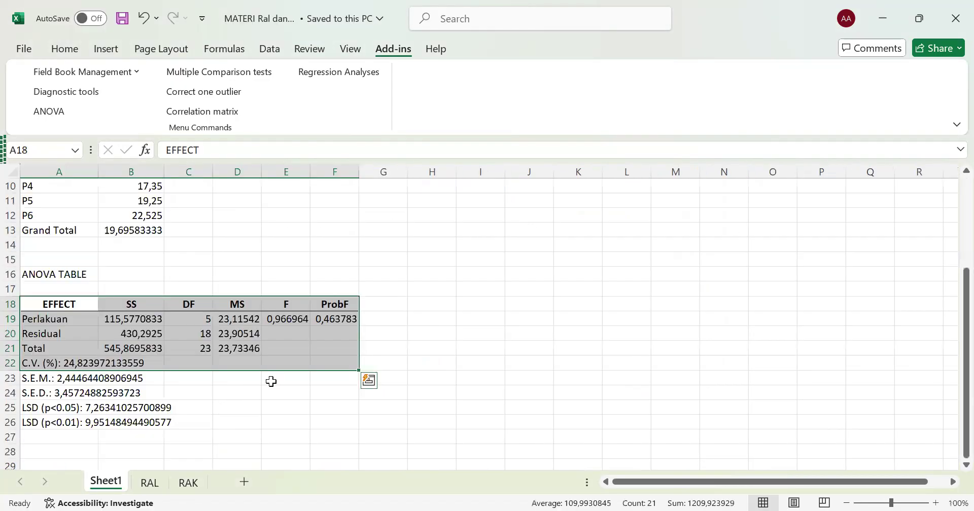
Step: Start a multiple comparison test on the treatment means P1 to P6 in B7:B12 of Sheet1
left_click(236, 76)
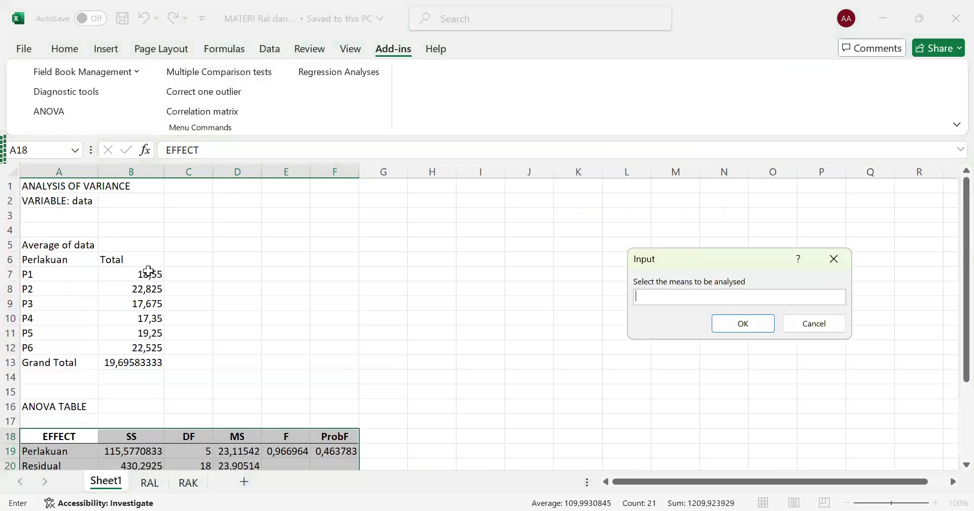
left_click_drag(148, 271, 138, 345)
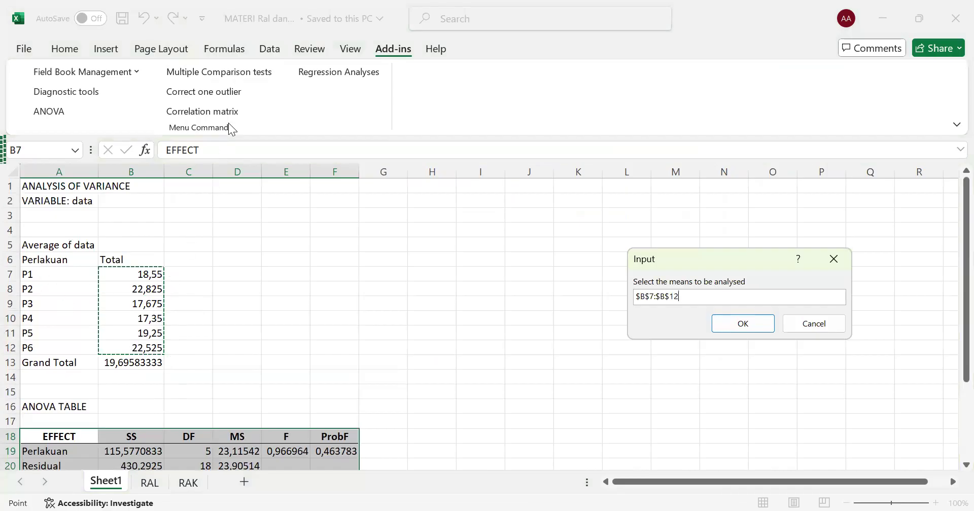
left_click(718, 326)
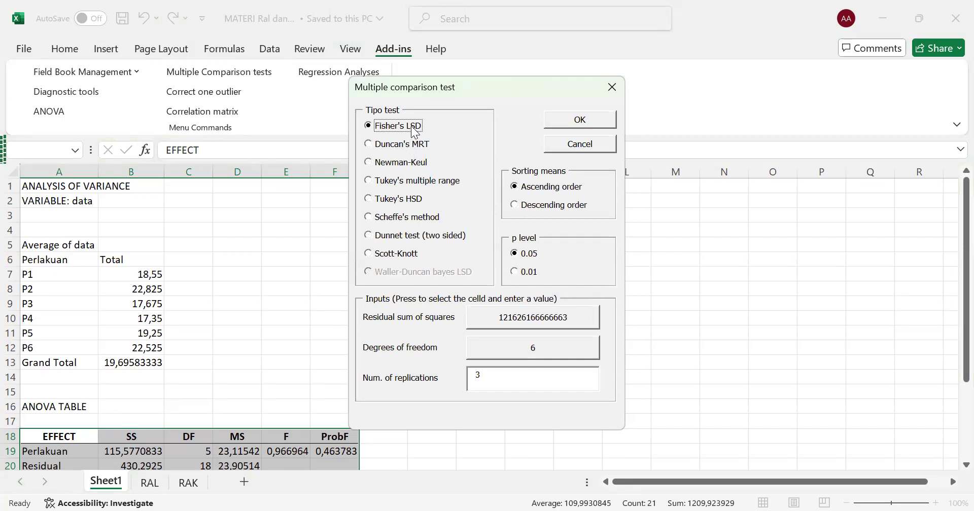
Step: Choose Fisher's LSD as the comparison test with a p level of 0.05
left_click(416, 146)
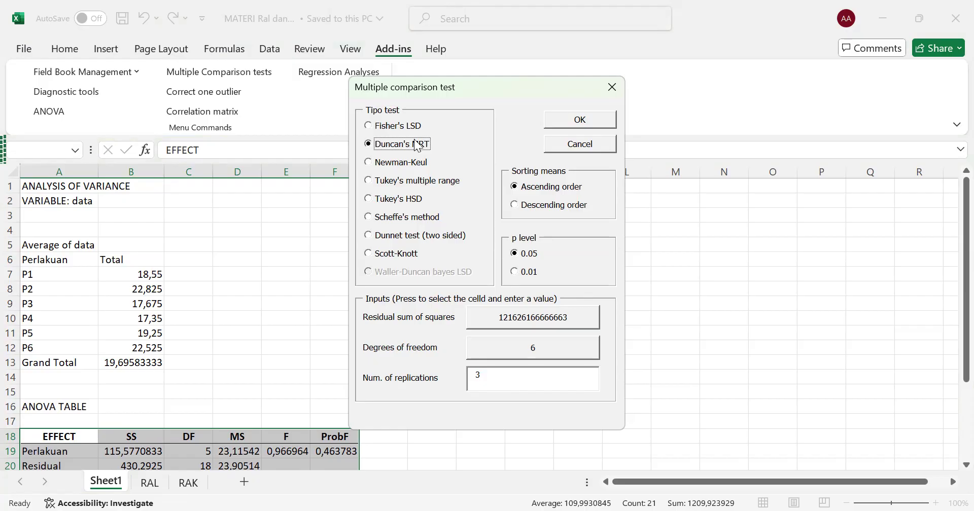
left_click(398, 127)
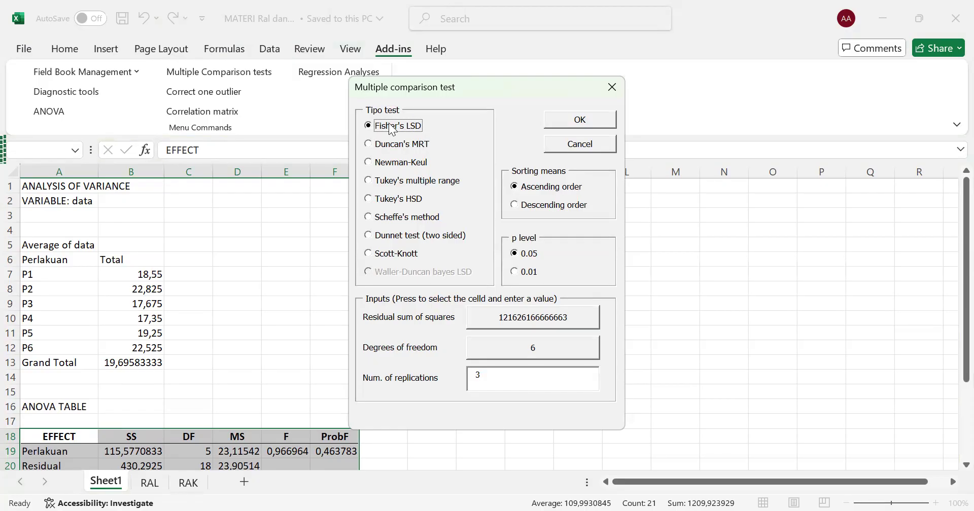
left_click(401, 199)
left_click(407, 128)
left_click(516, 273)
left_click(519, 254)
Step: Take the residual sum of squares from B20 and its degrees of freedom from C20 of the ANOVA table
left_click(494, 320)
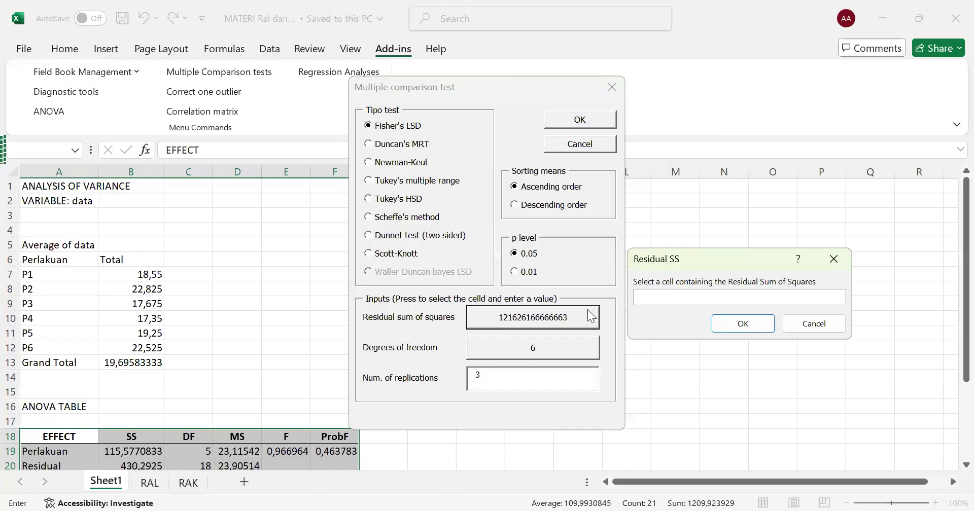
scroll(806, 292, "down", 1)
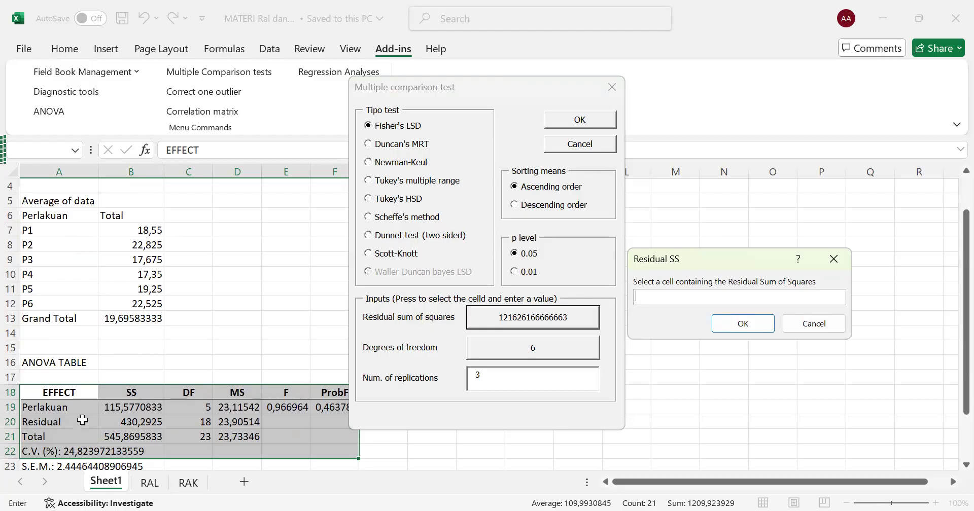
left_click(138, 424)
left_click(751, 326)
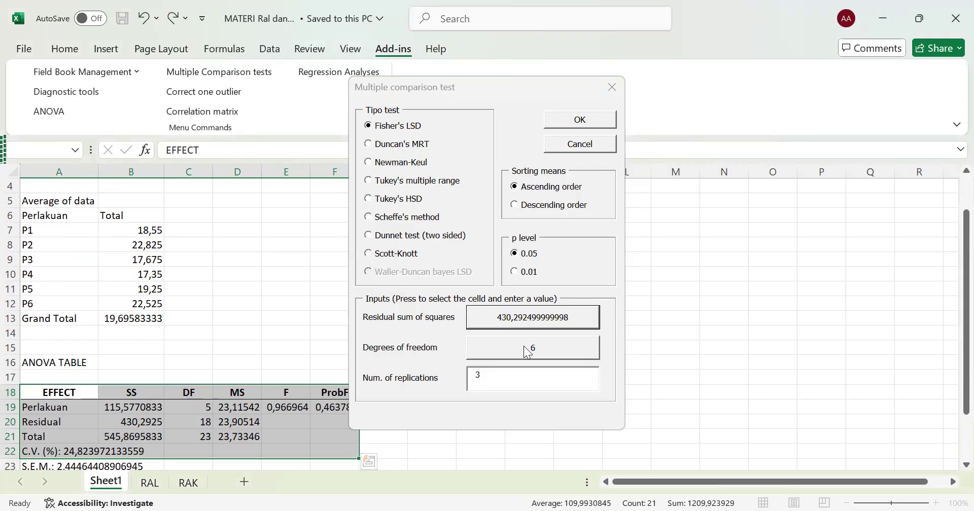
left_click(554, 339)
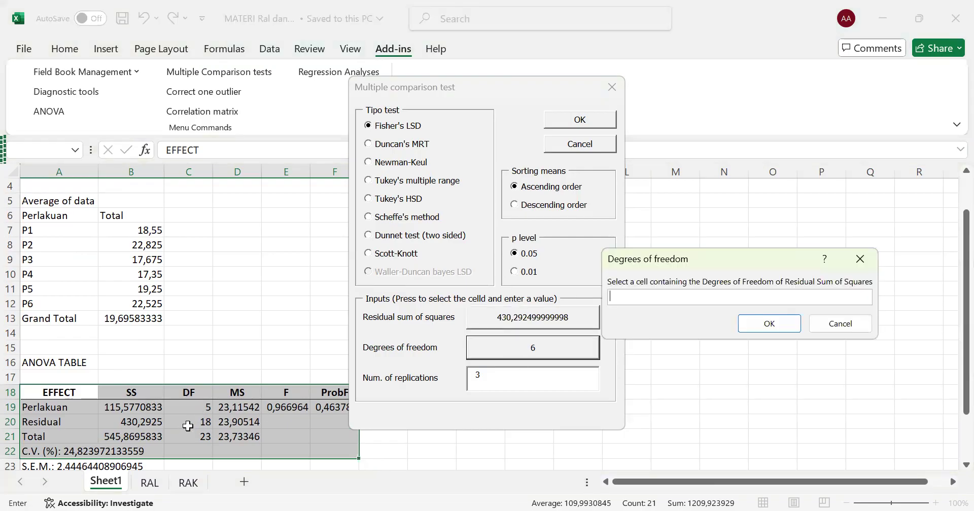
left_click(191, 425)
left_click(775, 333)
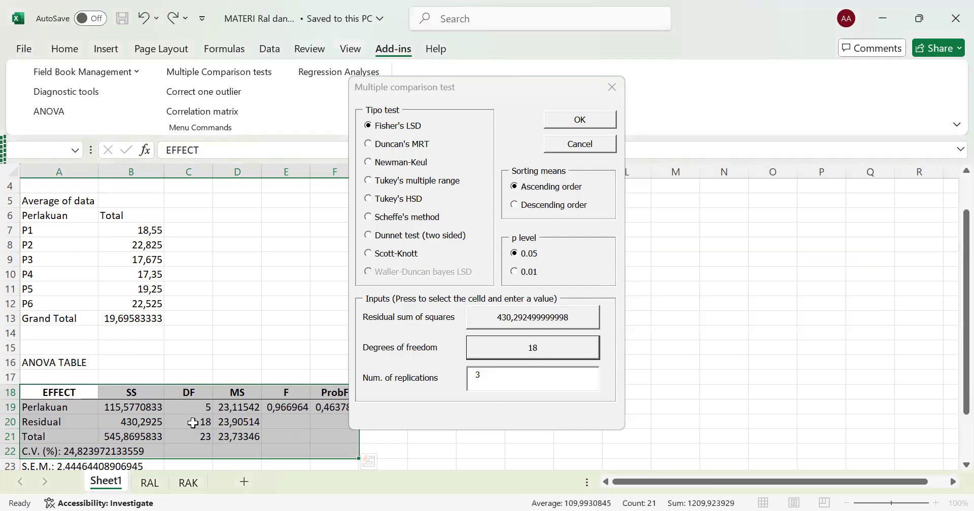
Step: Set the number of replications to 4 and run the Fisher's LSD test
left_click(488, 374)
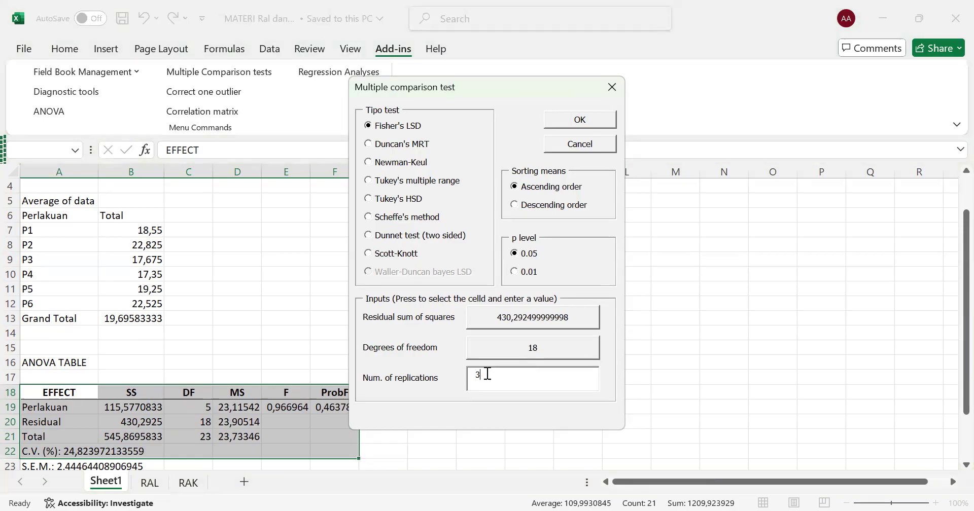
key("BackSpace")
type("4")
left_click(598, 115)
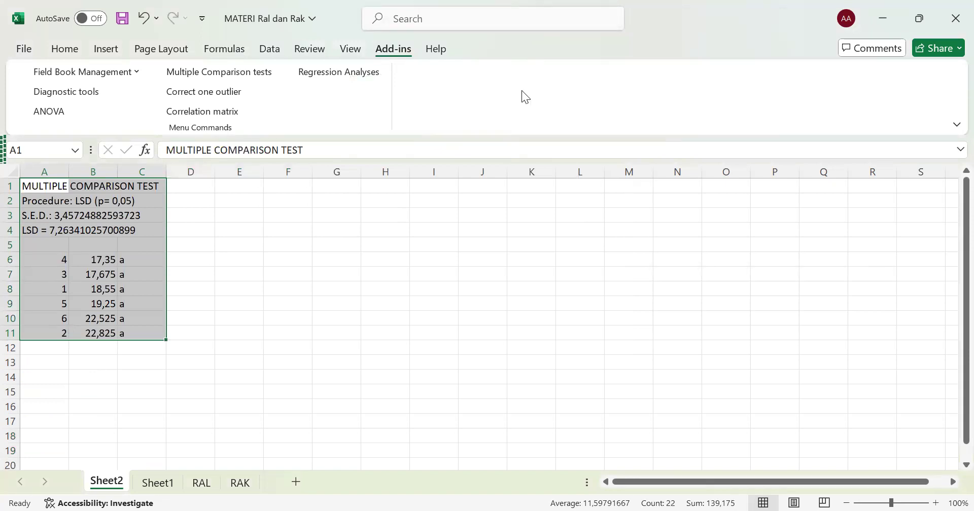
left_click(202, 484)
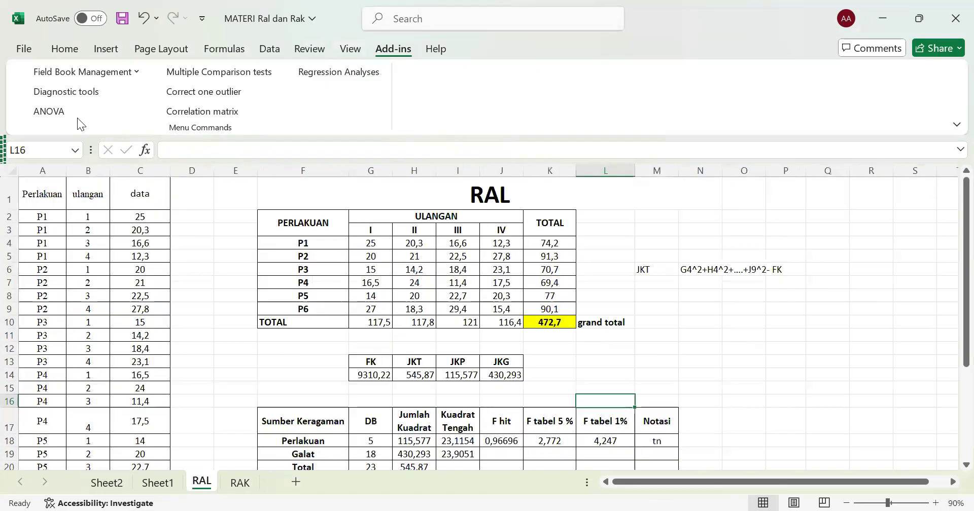
left_click(209, 72)
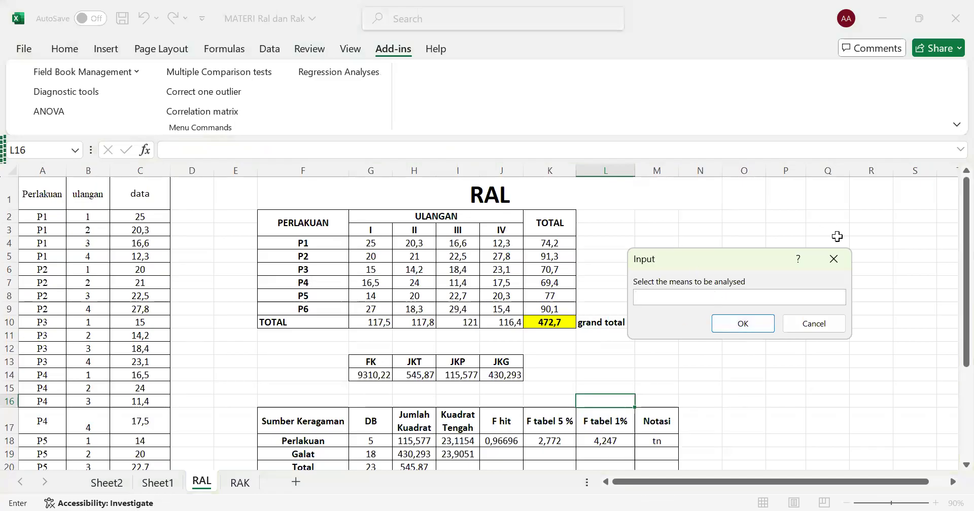
left_click(145, 486)
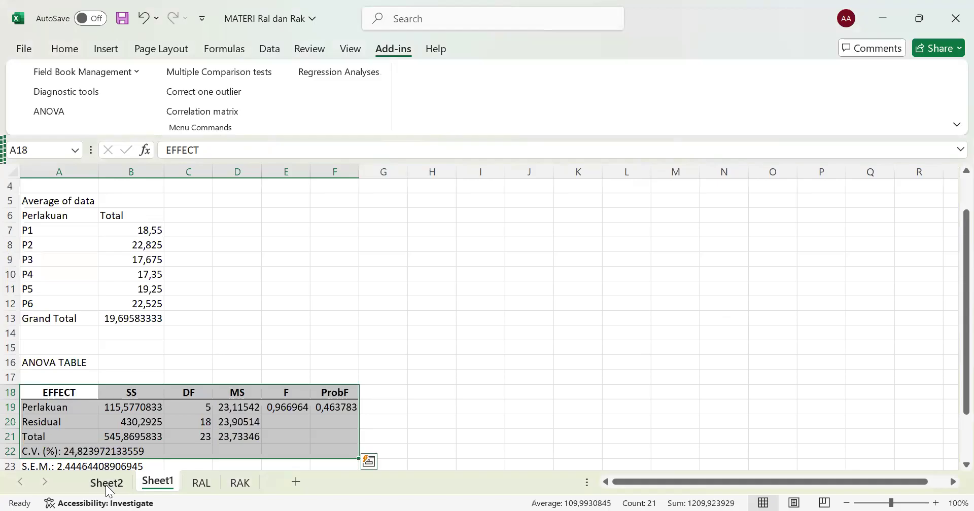
left_click(106, 484)
left_click(155, 486)
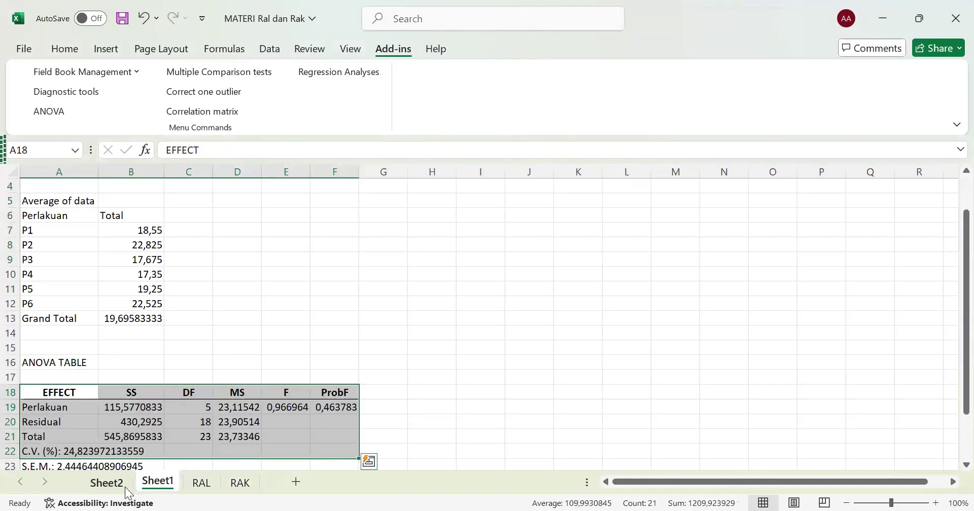
Step: Run Duncan's MRT on the means in B7:B12 of Sheet1 at p level 0.05 with 4 replications
left_click(198, 74)
left_click_drag(151, 232, 141, 303)
left_click(730, 329)
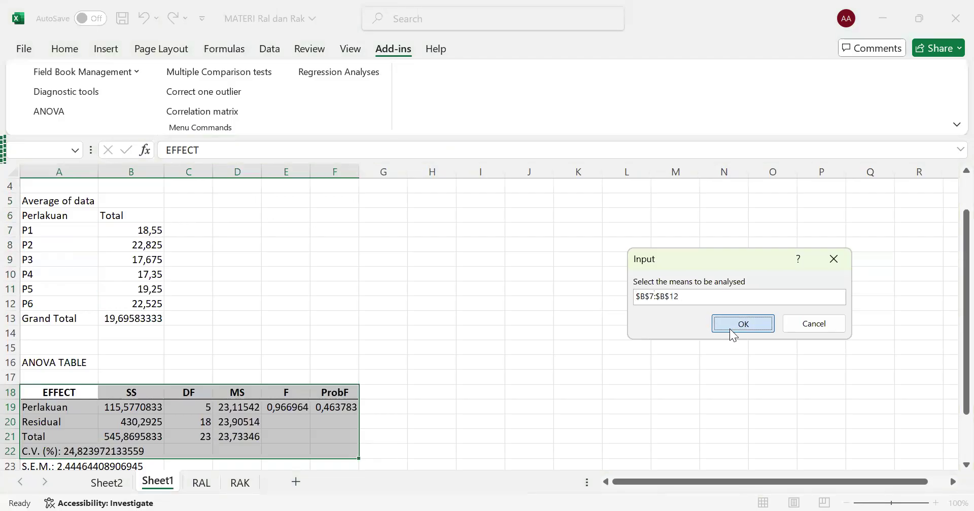
left_click(417, 145)
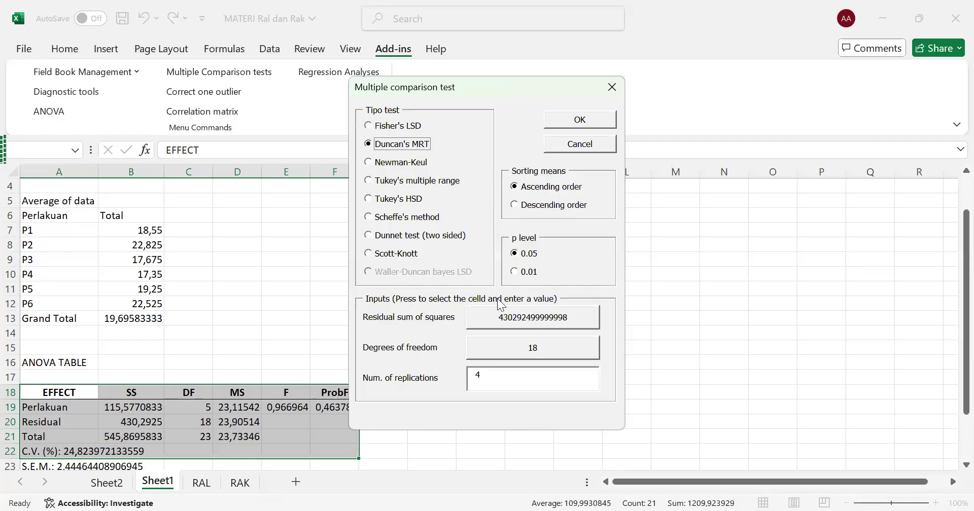
left_click(553, 117)
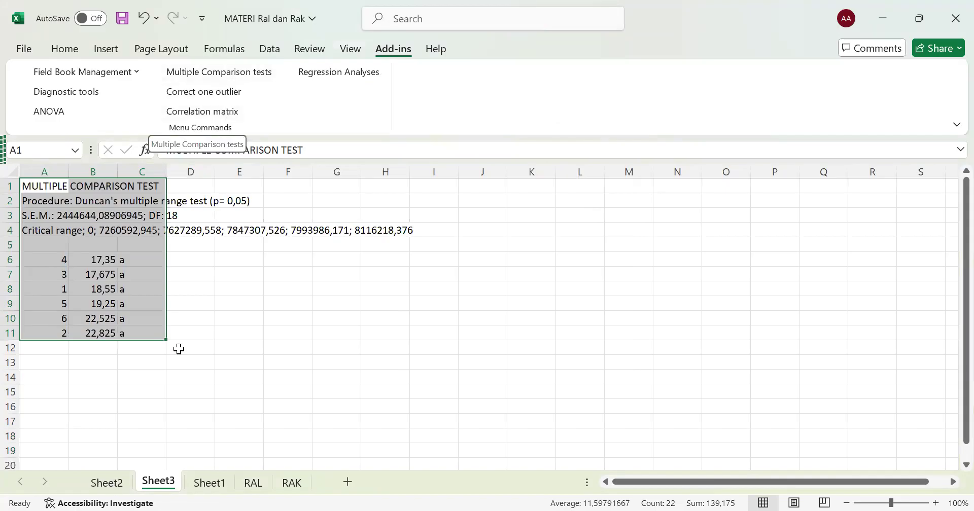
Step: Run Tukey's HSD test on the means in B7:B12 of Sheet1 at p level 0.05 with 4 replications
left_click(205, 482)
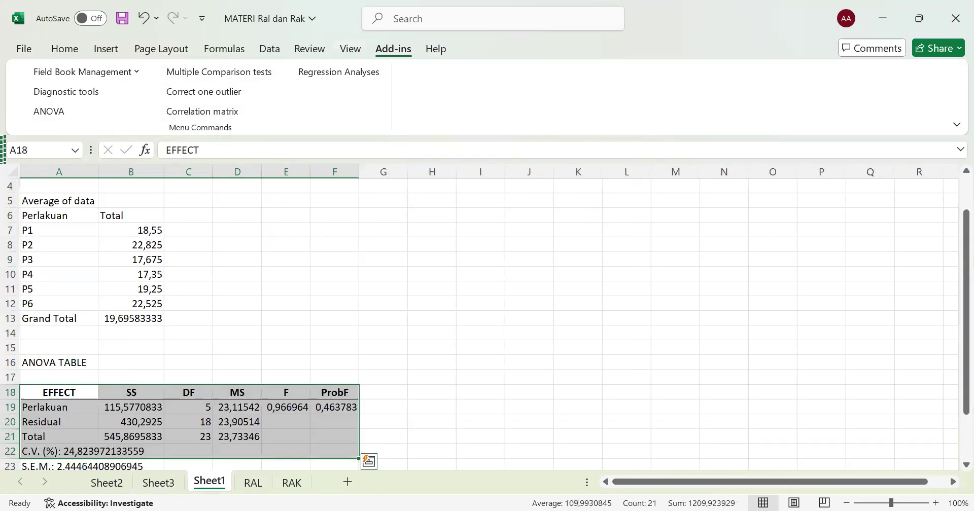
left_click(236, 77)
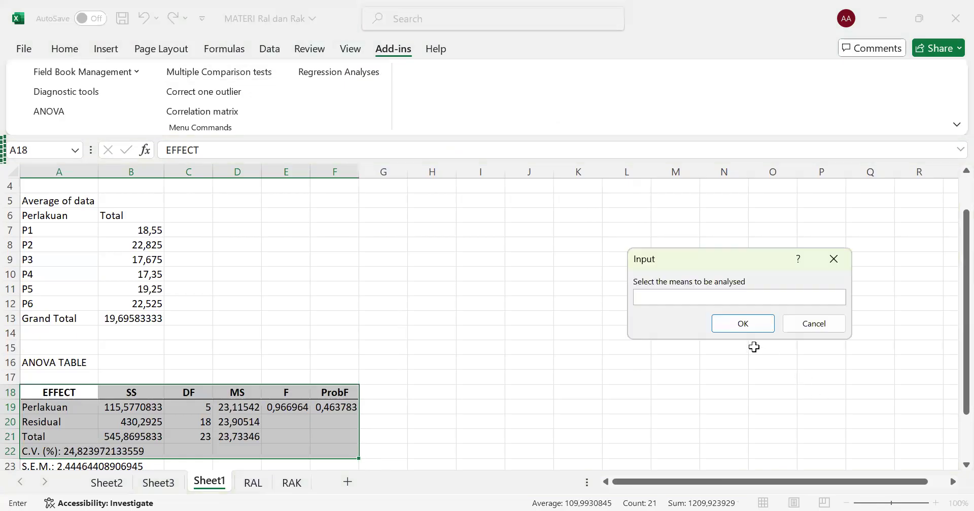
left_click(742, 325)
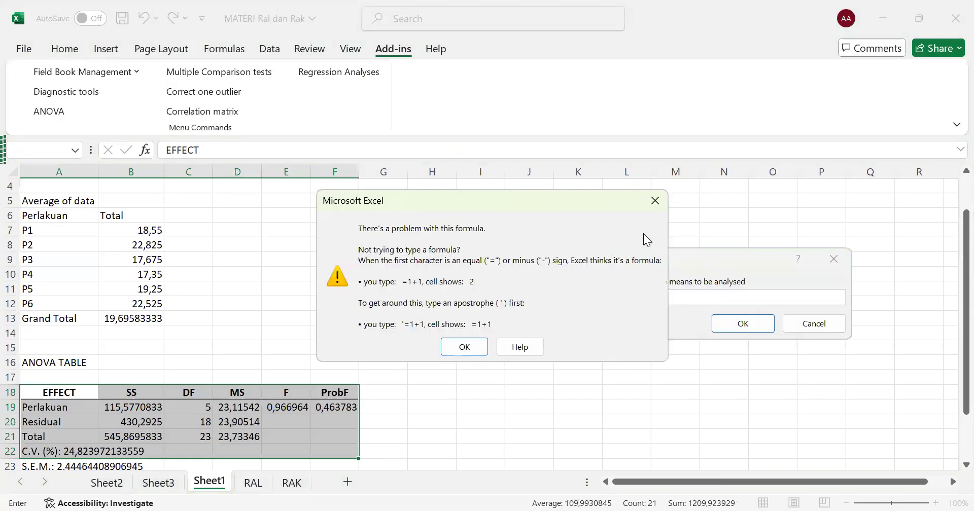
left_click(655, 200)
left_click(127, 229)
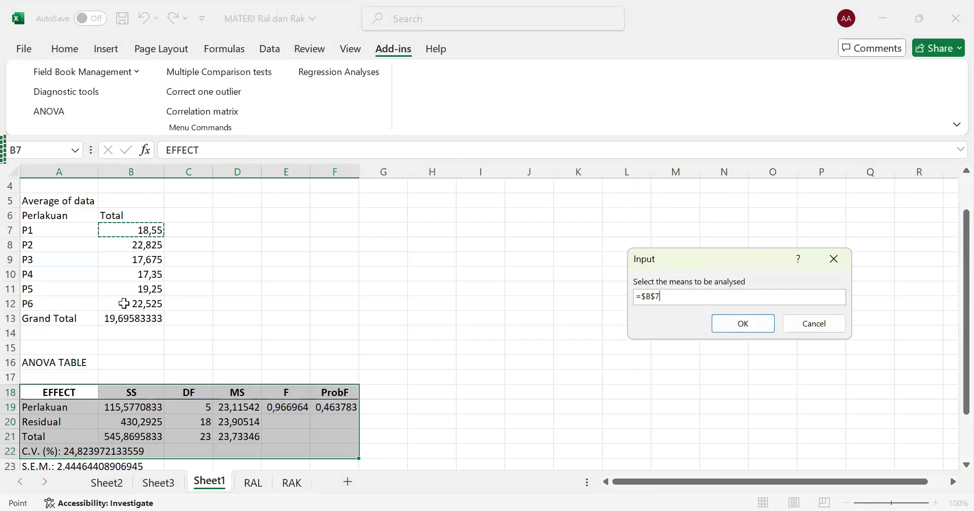
left_click(741, 323)
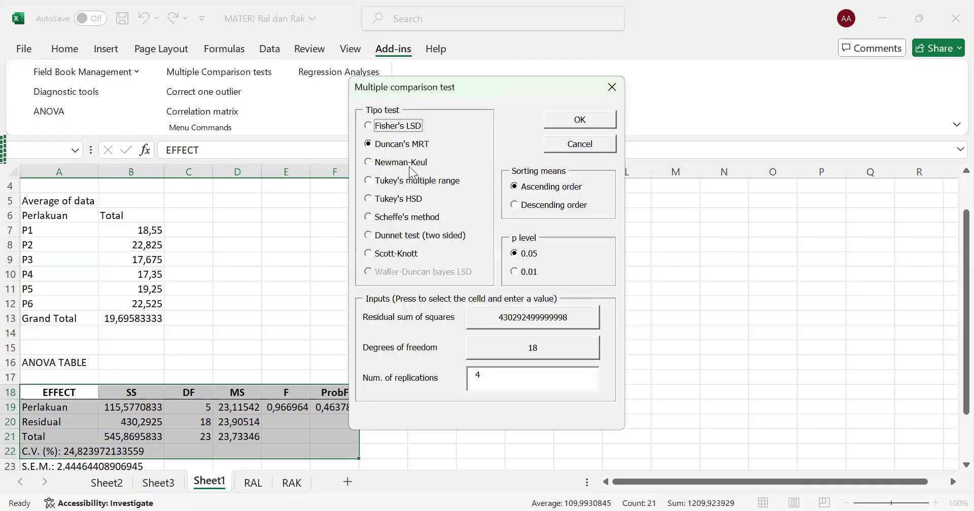
left_click(407, 181)
left_click(401, 198)
left_click(578, 127)
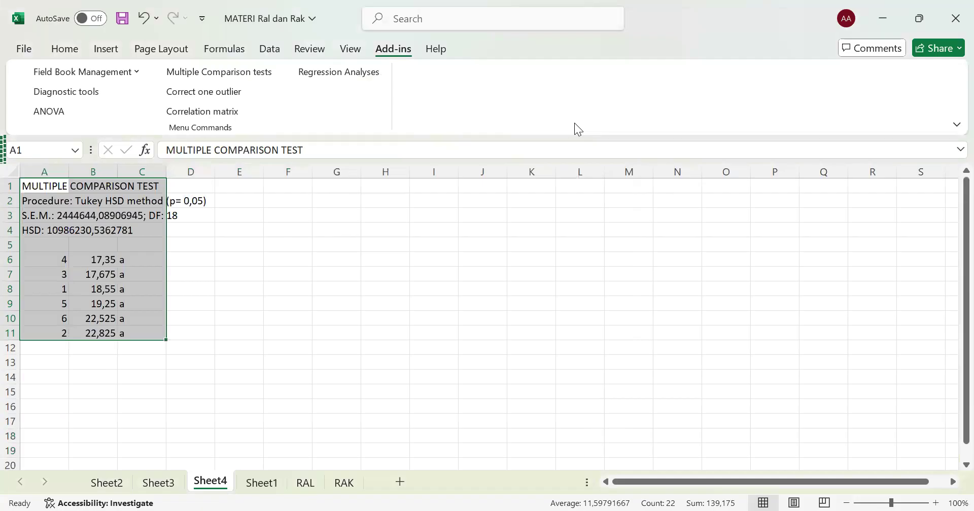
Step: Review the RAL ANOVA table and the LSD, Duncan and Tukey HSD results on Sheet2, Sheet3 and Sheet4
left_click(314, 484)
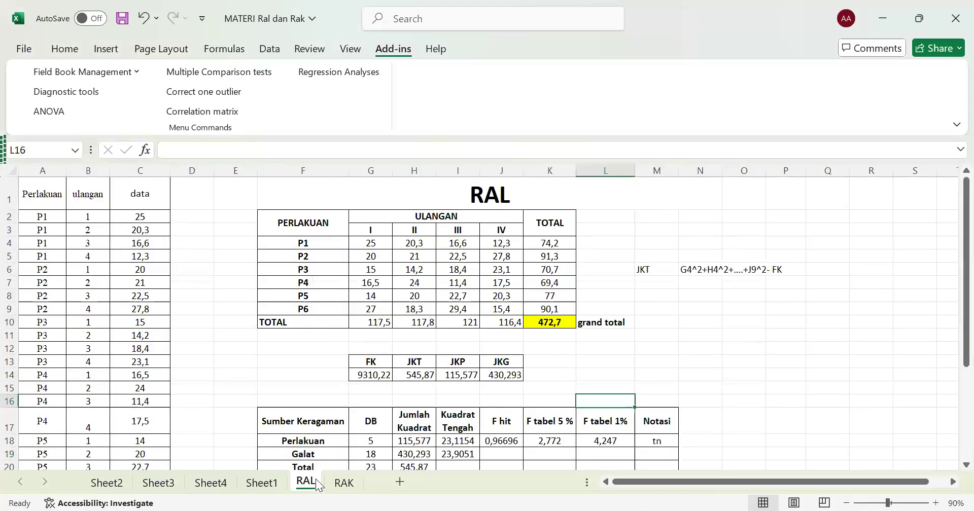
scroll(596, 358, "down", 2)
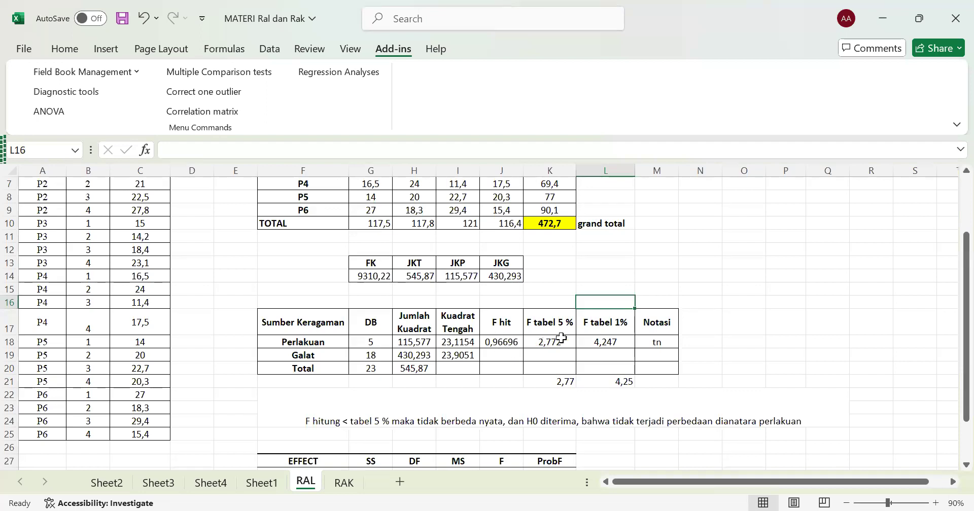
left_click(215, 487)
left_click(164, 486)
left_click(107, 486)
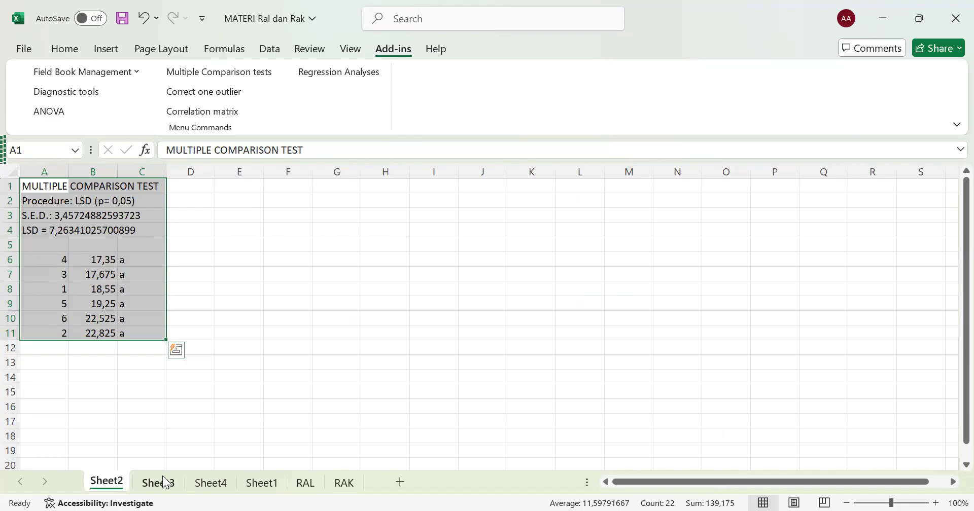
left_click(165, 482)
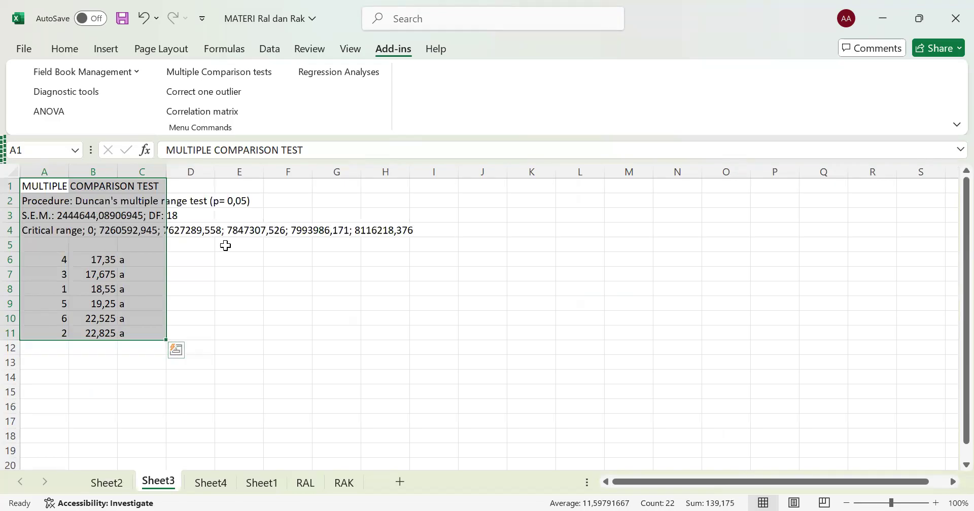
left_click(197, 487)
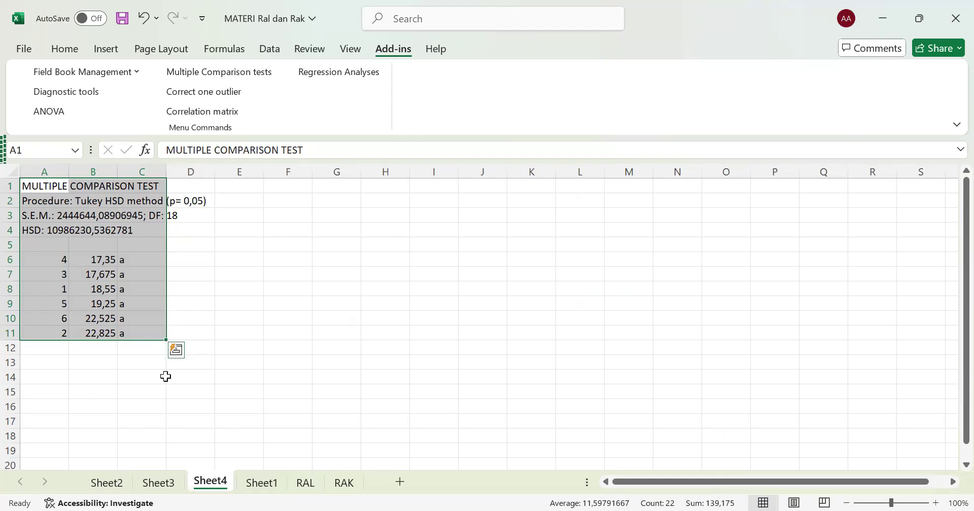
left_click(172, 488)
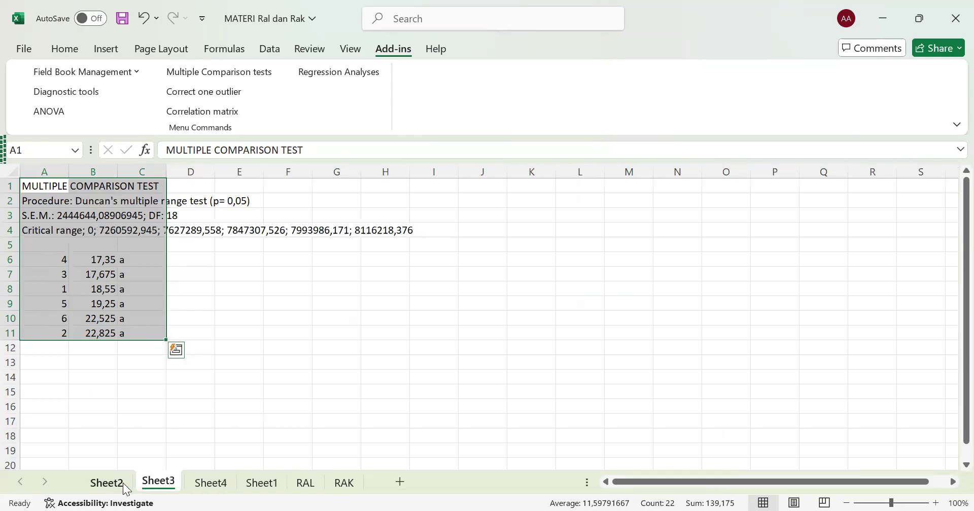
Step: Compare the multiple comparison outputs on Sheet2, Sheet3 and Sheet4
left_click(106, 483)
left_click(167, 489)
left_click(124, 487)
left_click(211, 487)
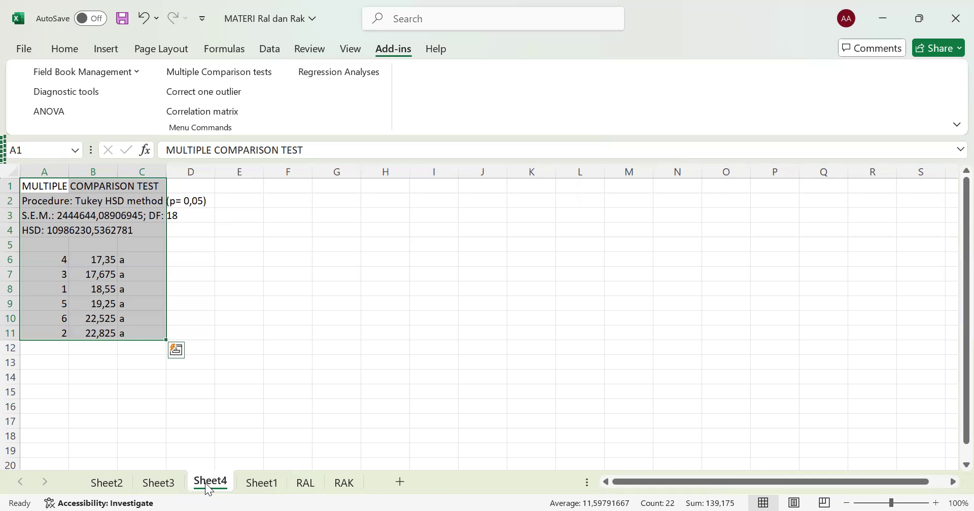
Step: Start an ANOVA on A1:C25 of the RAK sheet as a one-factor, one-year-and-location randomised blocks design
left_click(347, 488)
scroll(228, 318, "up", 4)
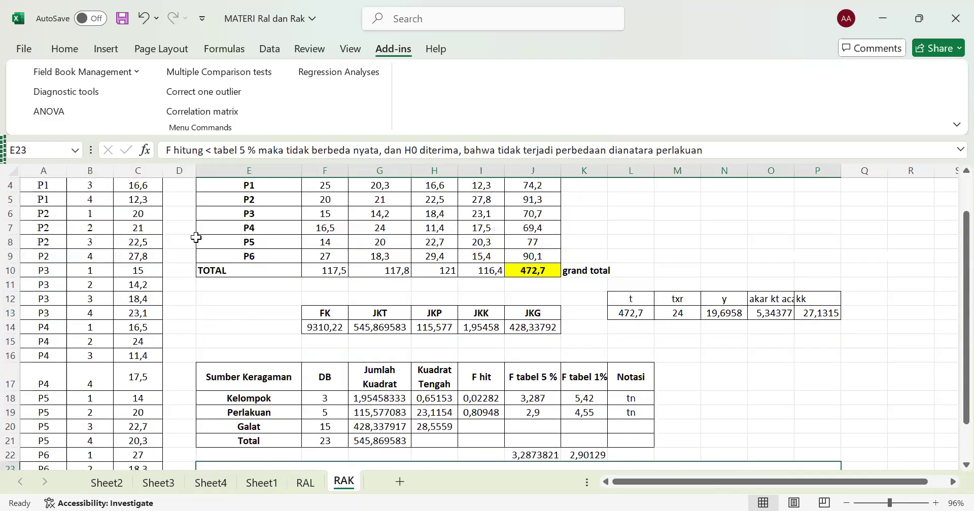
left_click(49, 111)
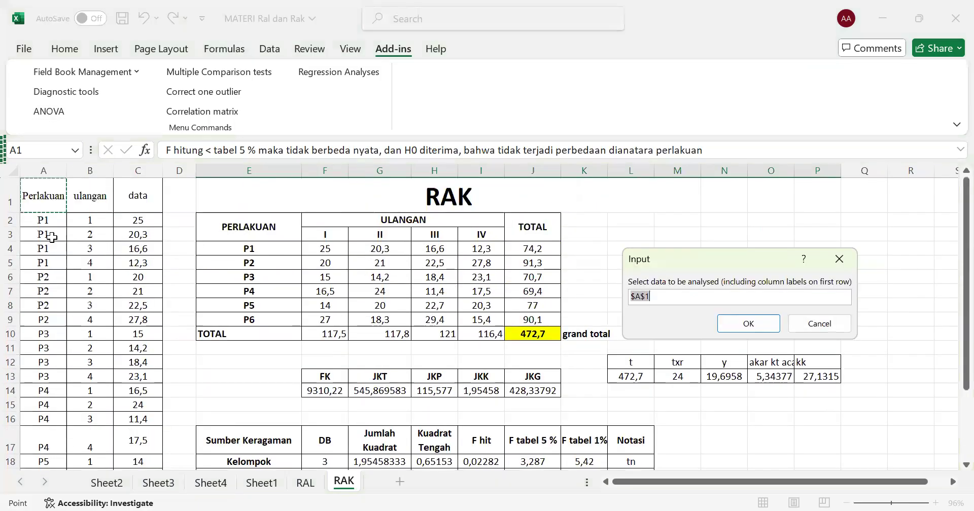
left_click_drag(51, 206, 150, 443)
left_click(754, 327)
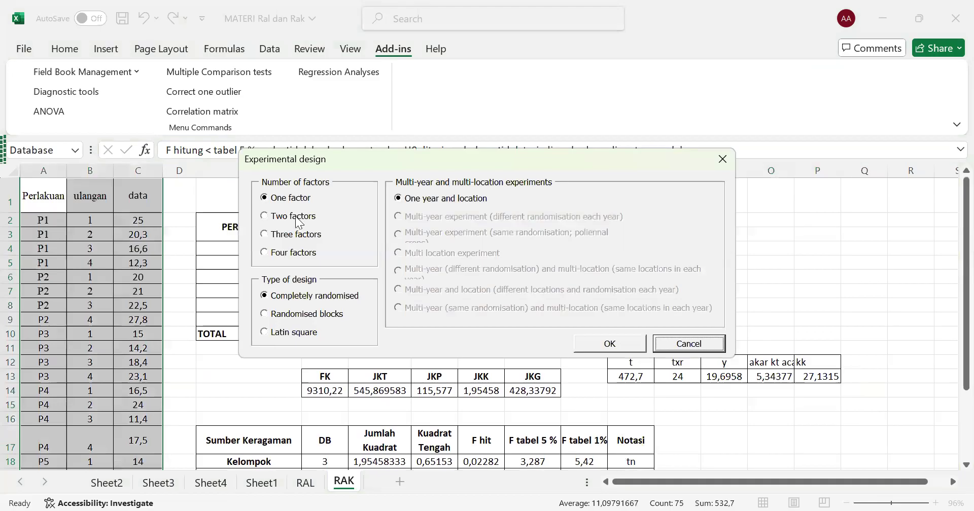
left_click(293, 315)
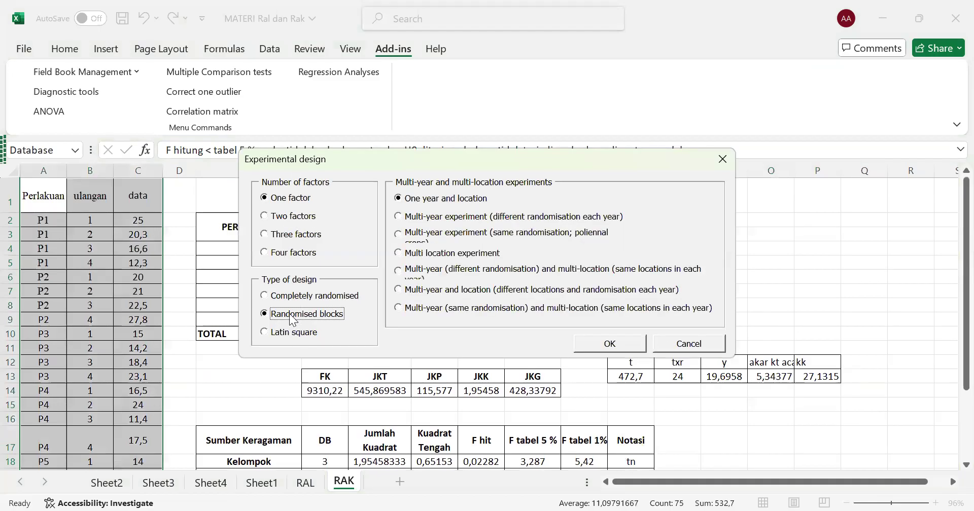
left_click(610, 336)
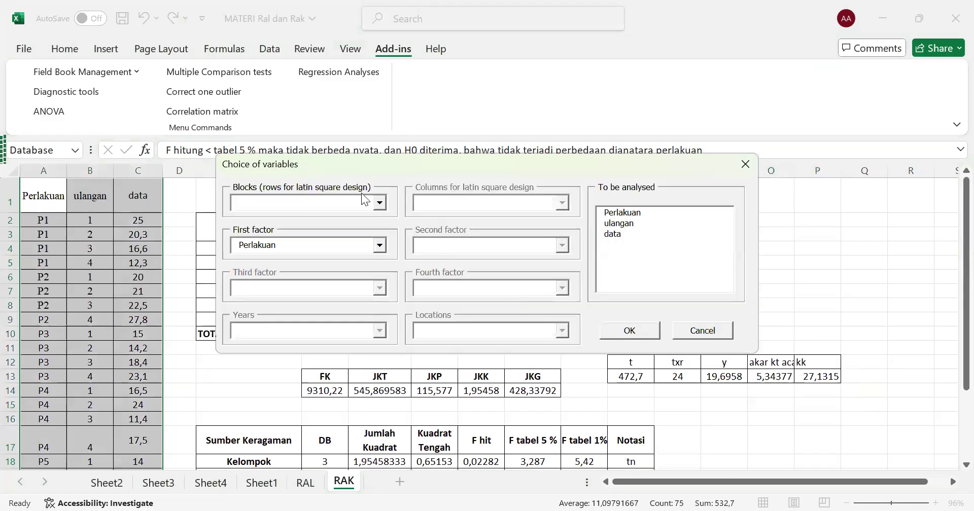
Step: Run the ANOVA with ulangan as blocks, Perlakuan as first factor and data as the variable analysed
left_click(375, 196)
left_click(361, 229)
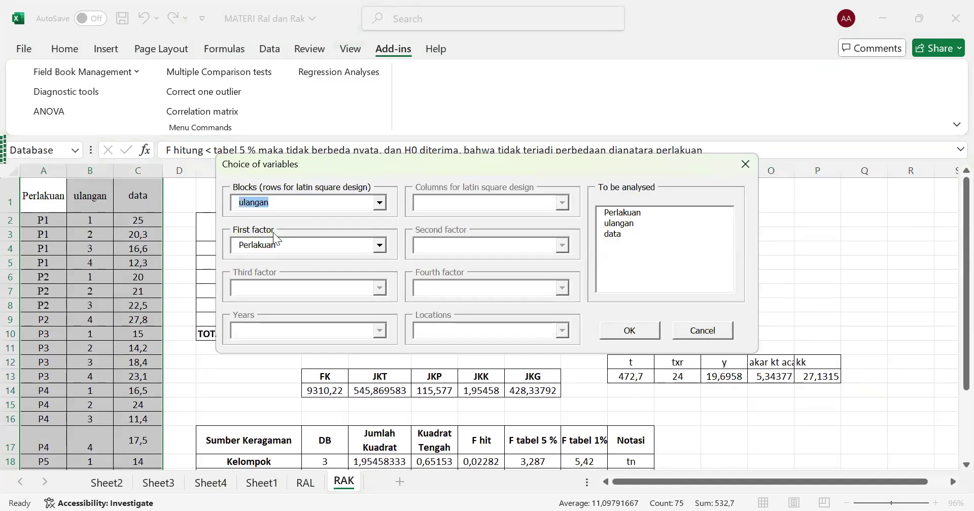
left_click(620, 234)
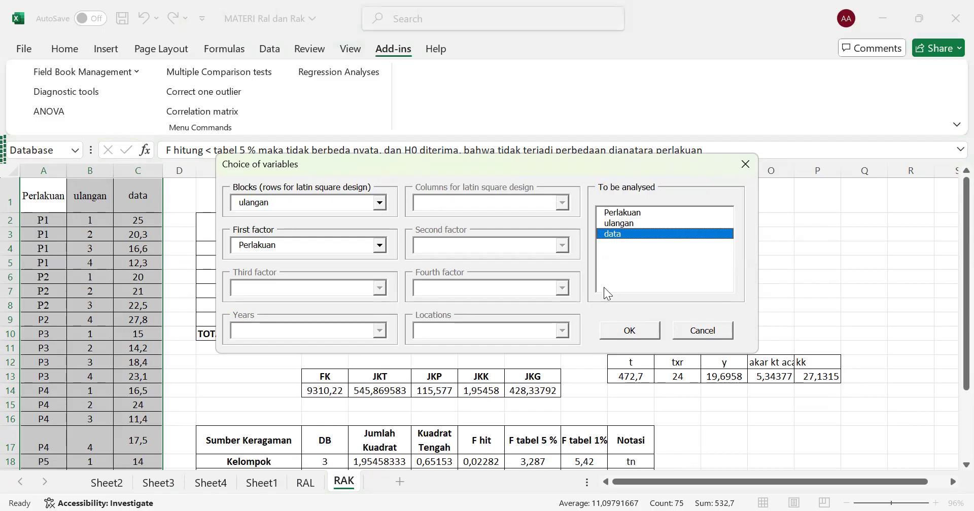
left_click(630, 331)
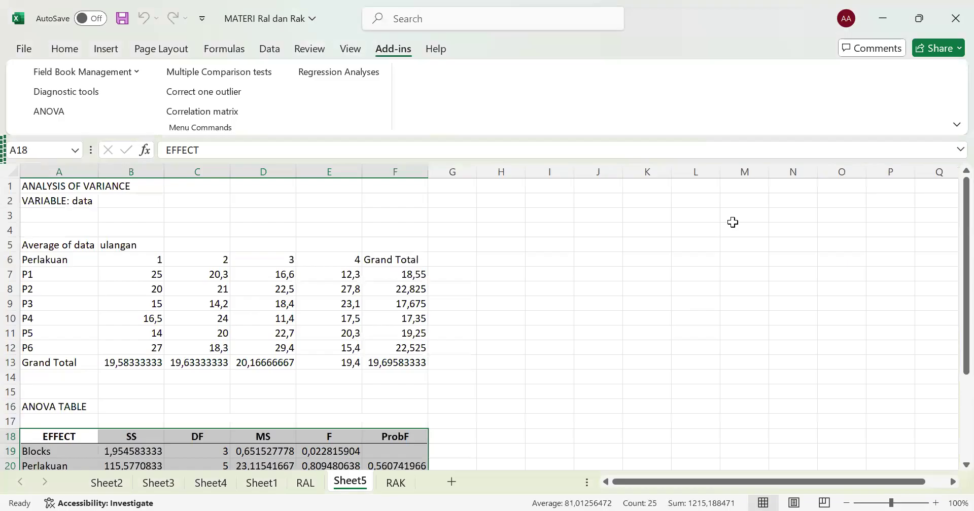
Step: Copy the ANOVA table in A18:F22 of Sheet5 and select cell E27 on the RAK sheet as the destination
scroll(85, 337, "down", 3)
left_click(85, 311)
left_click_drag(85, 310, 405, 367)
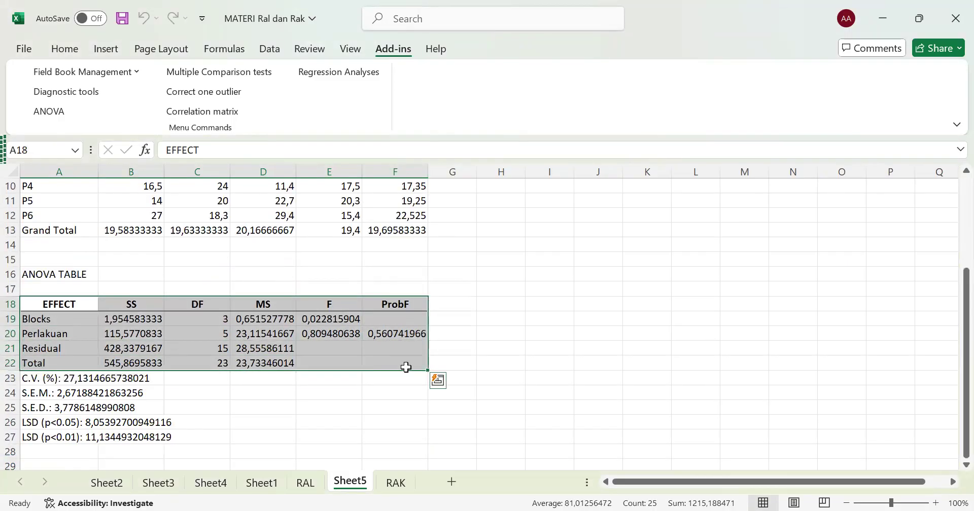
right_click(406, 367)
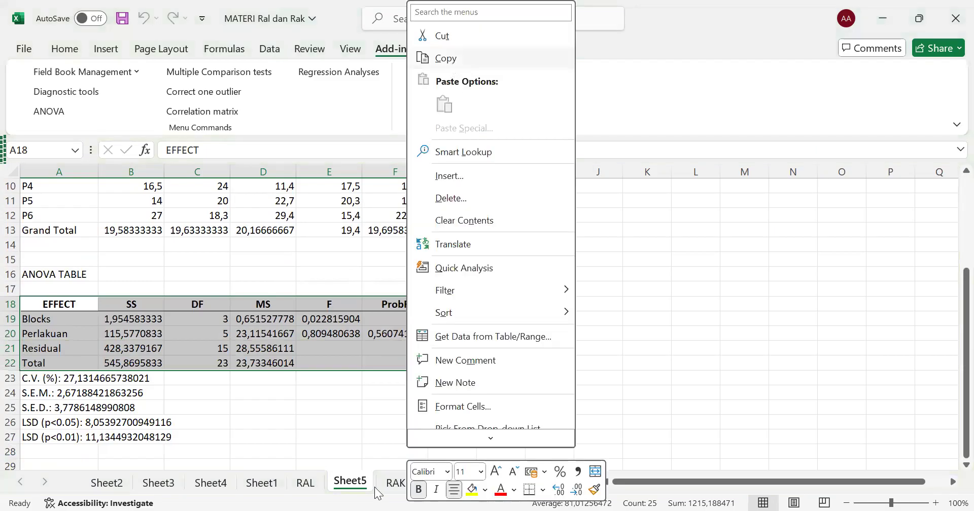
left_click(446, 59)
left_click(396, 482)
scroll(413, 372, "down", 4)
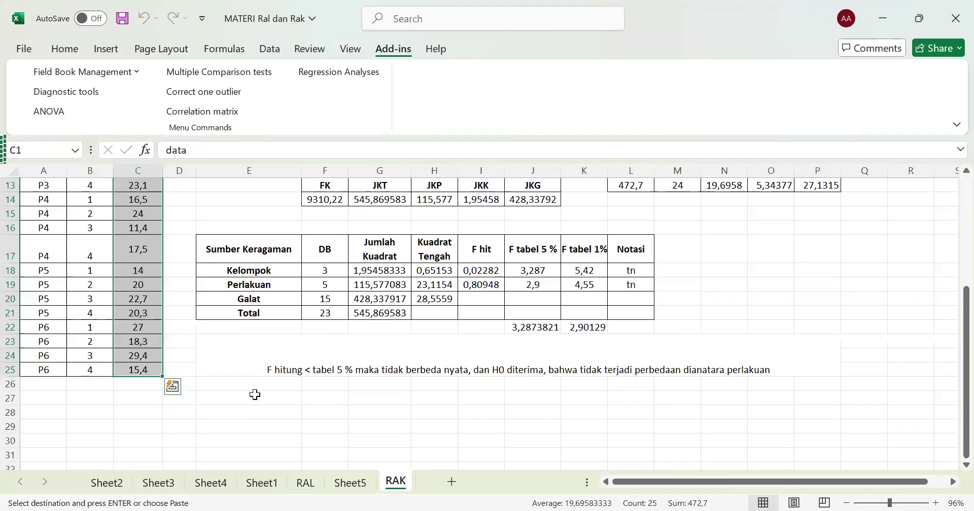
left_click(255, 395)
Step: Try pasting the ANOVA table as values only at E27, and undo the paste
right_click(254, 395)
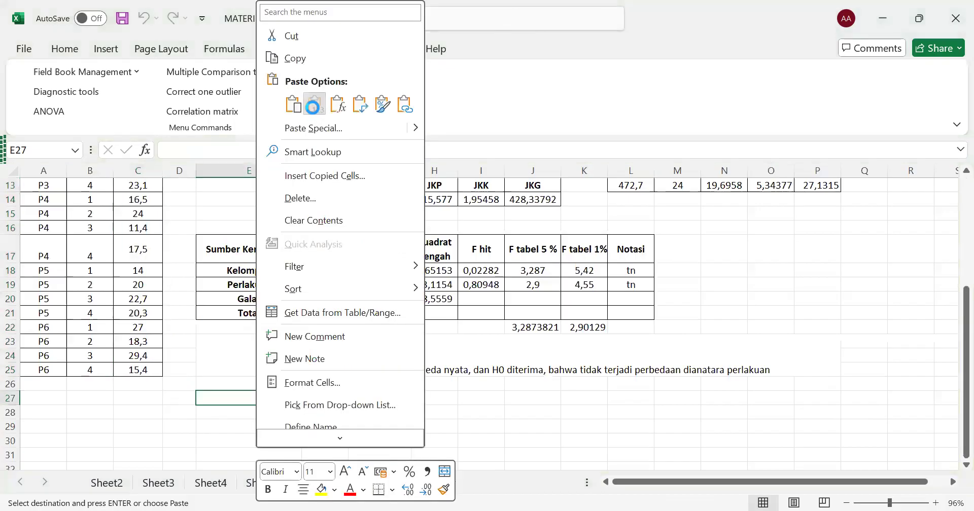
left_click(313, 105)
left_click(144, 18)
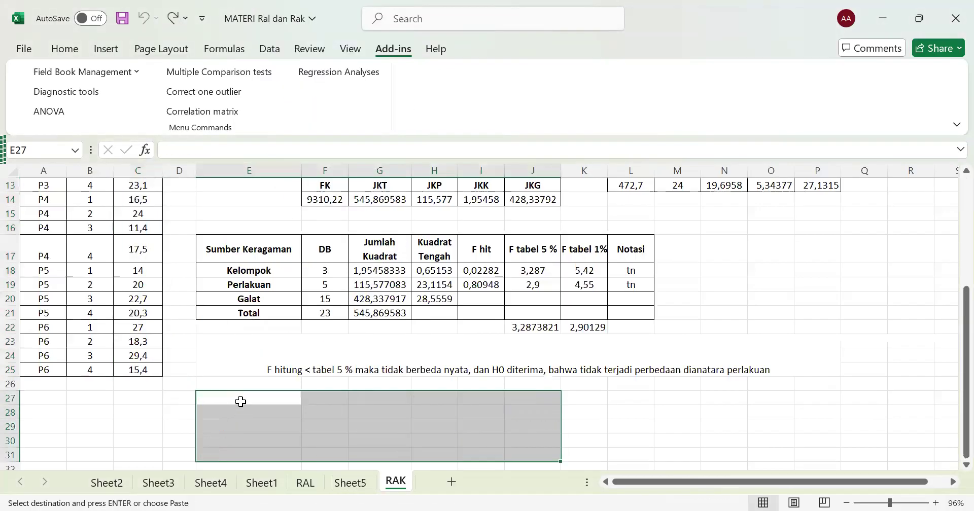
Step: Paste the ANOVA table with its formatting at E27 of the RAK sheet and compare it with the manual table
right_click(241, 402)
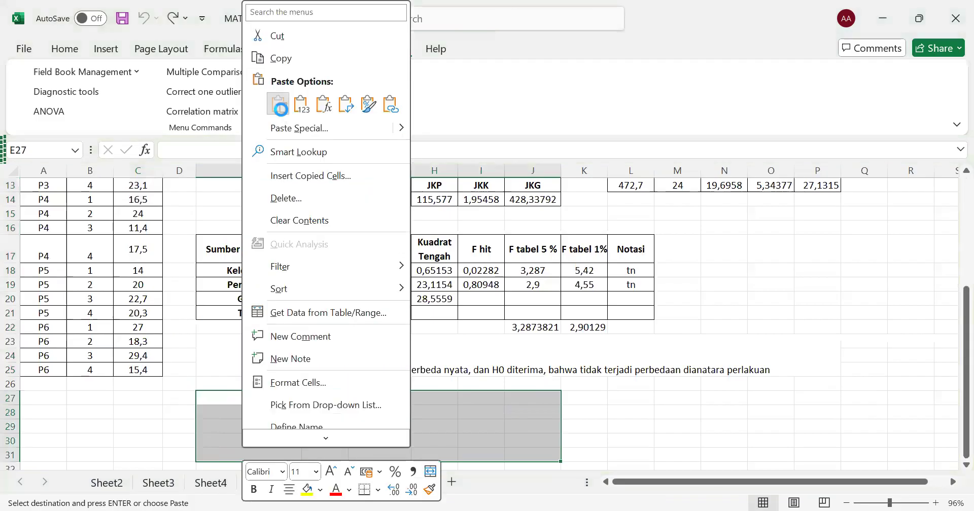
left_click(279, 105)
left_click(672, 413)
scroll(671, 414, "down", 1)
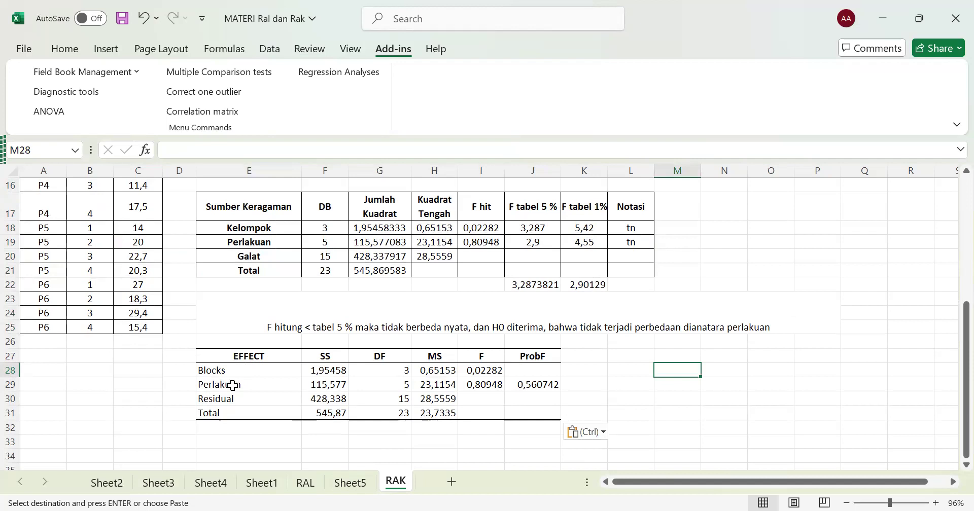
left_click(395, 399)
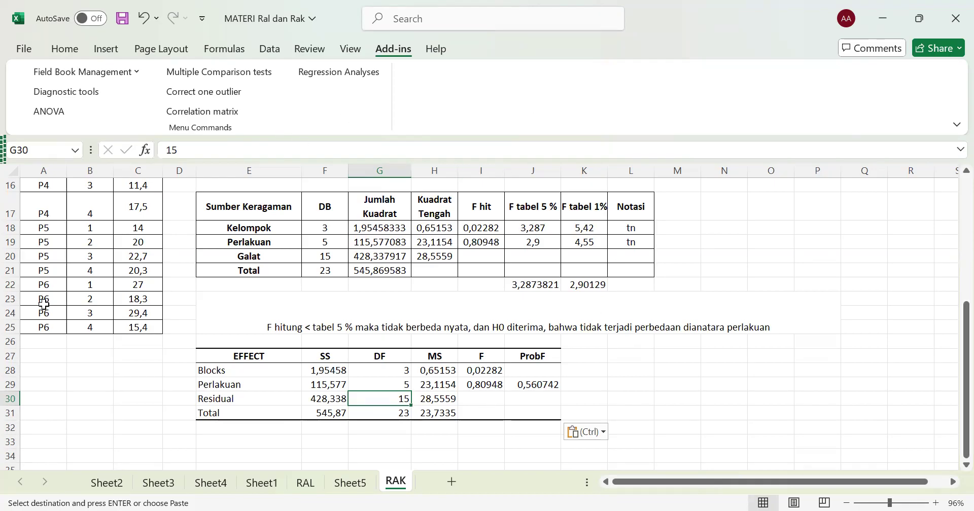
left_click(350, 483)
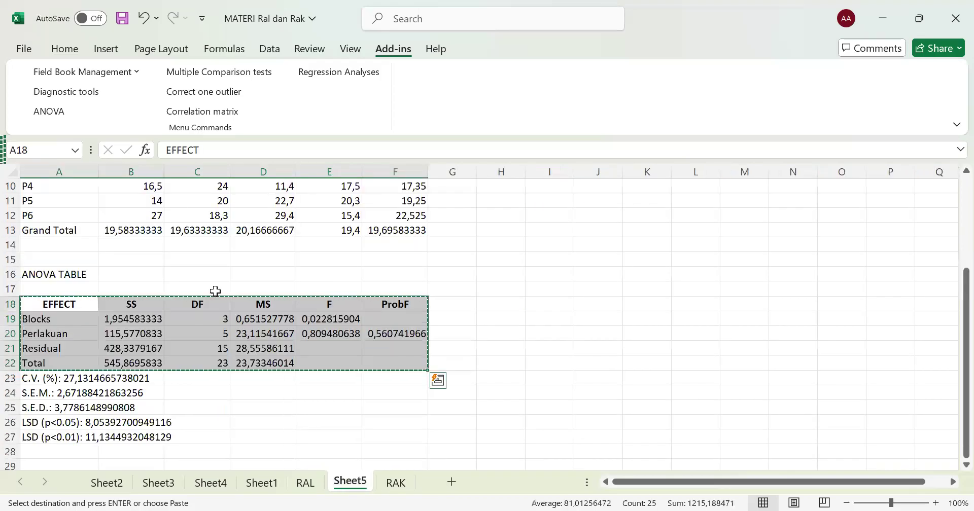
left_click(222, 76)
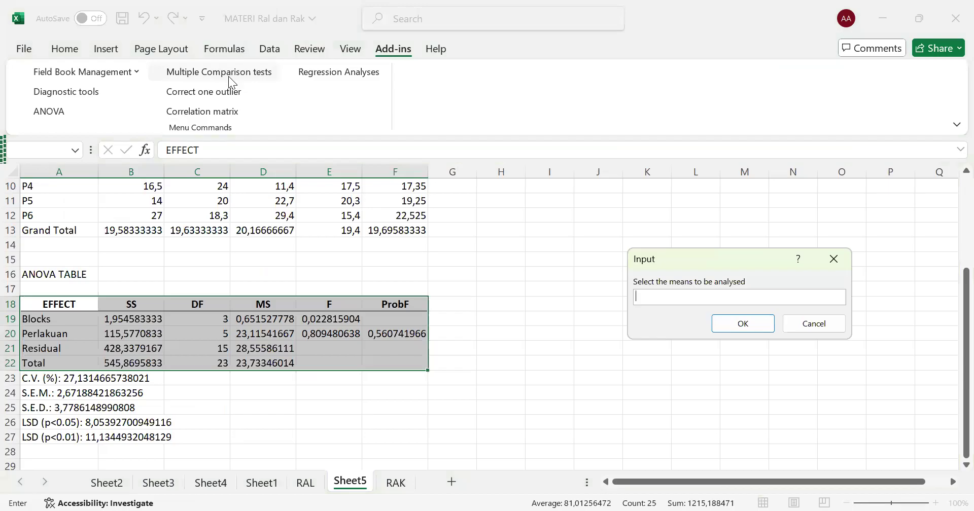
scroll(404, 249, "up", 3)
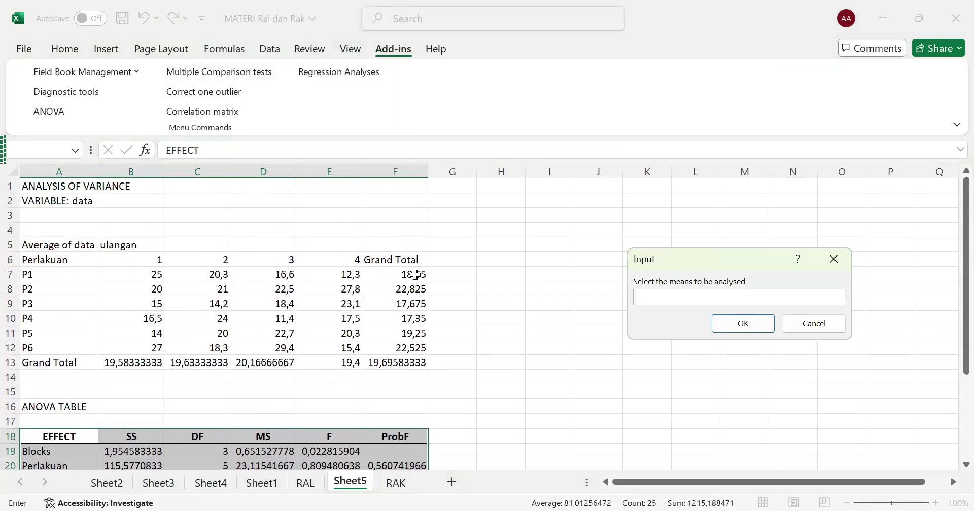
left_click(415, 275)
left_click_drag(414, 275, 418, 347)
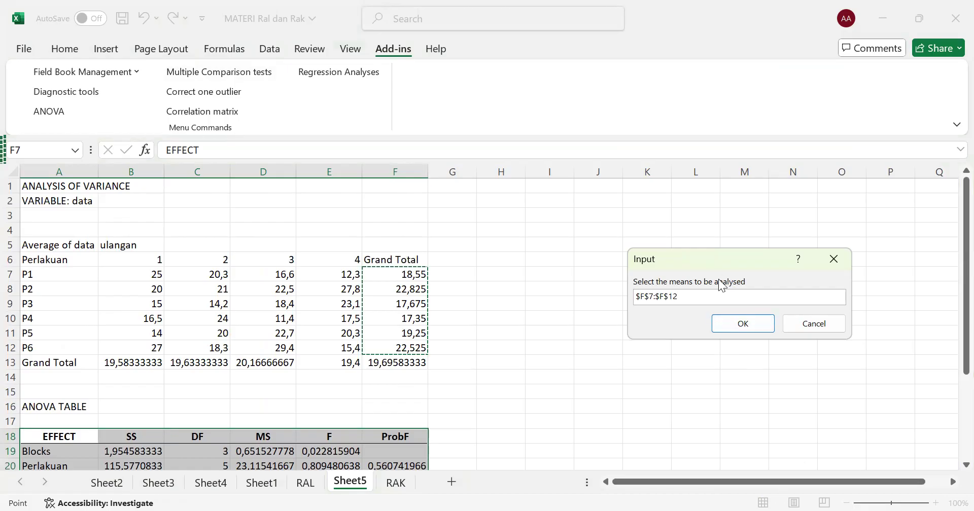
left_click(765, 325)
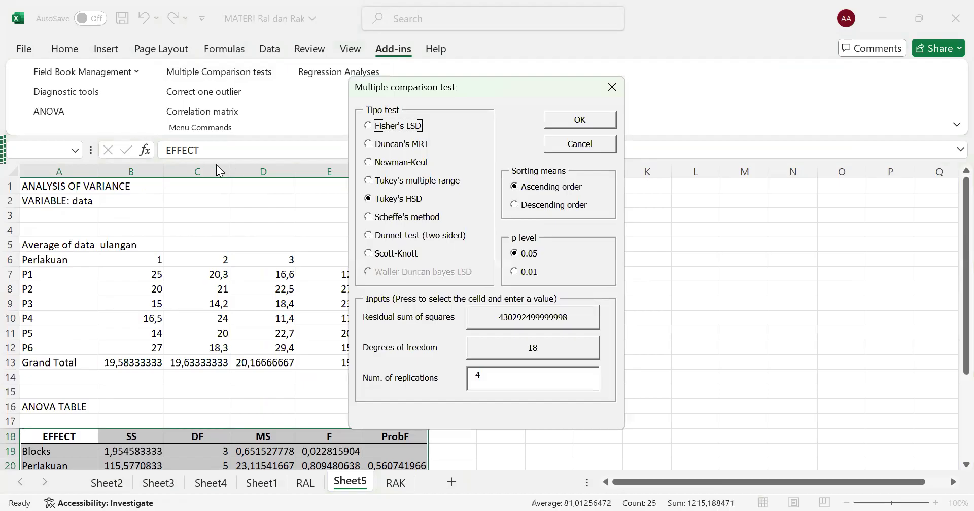
left_click(396, 127)
left_click_drag(583, 94, 636, 107)
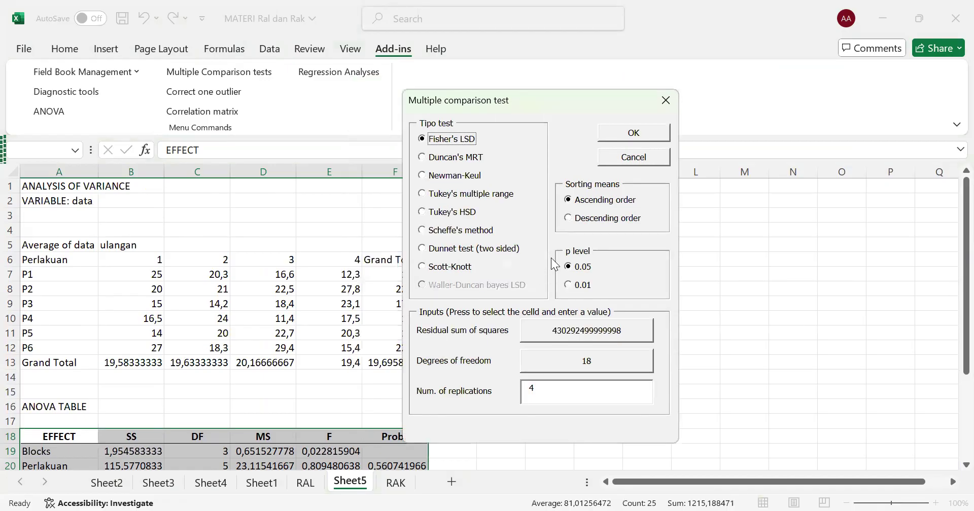
left_click(665, 100)
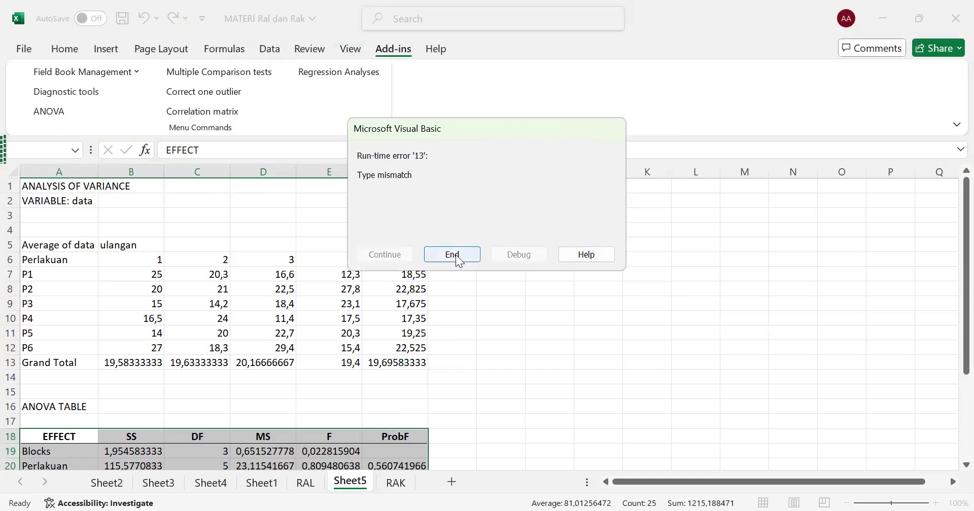
key("Return")
Step: Start a multiple comparison test on the treatment means in F7:F12 of Sheet5
scroll(559, 277, "down", 2)
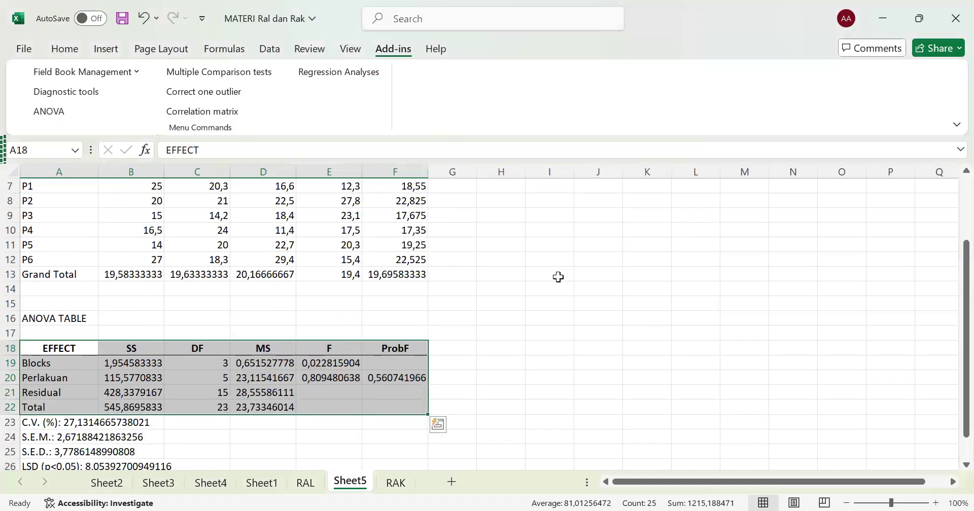
scroll(558, 276, "up", 1)
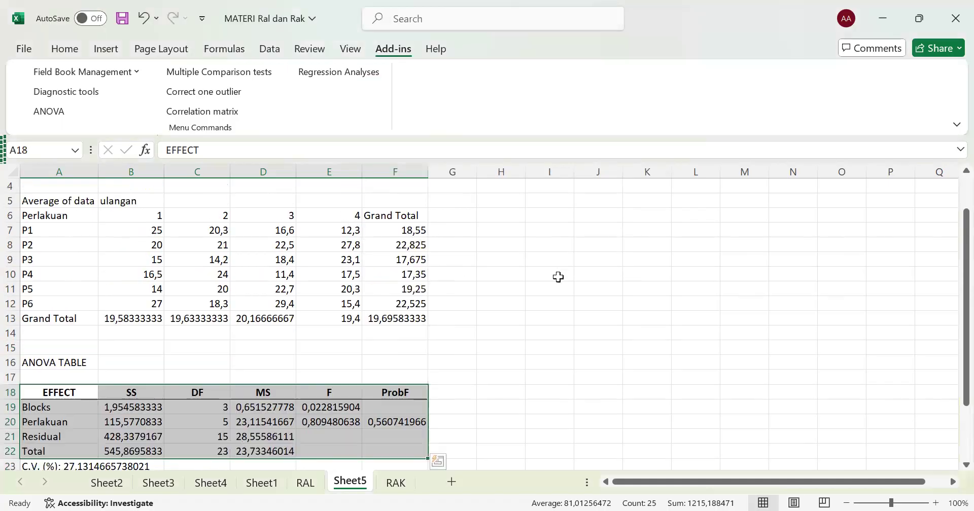
left_click(262, 72)
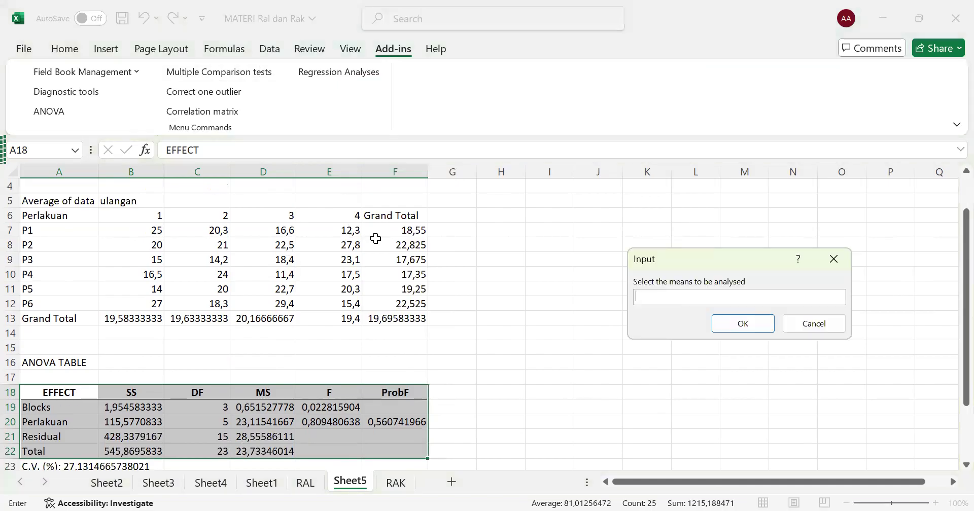
left_click(388, 233)
left_click_drag(387, 232, 391, 306)
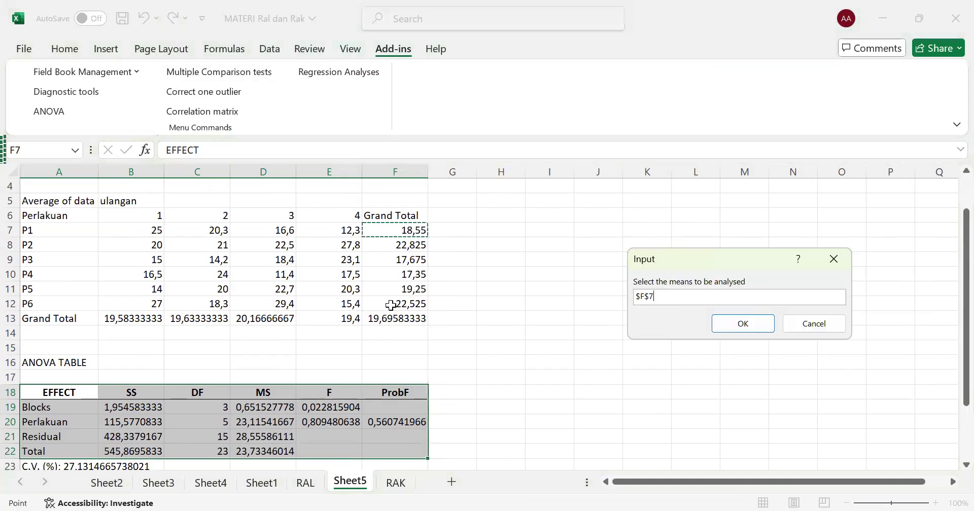
left_click(739, 324)
Step: Take the residual sum of squares from B21 and degrees of freedom from C21, and run Tukey's HSD at p level 0.05 with 4 replications
left_click(516, 322)
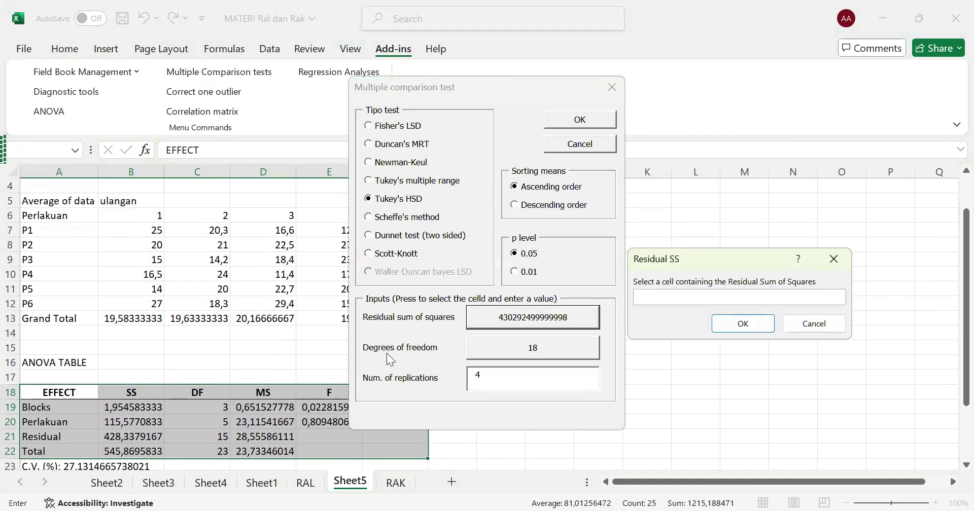
left_click(133, 441)
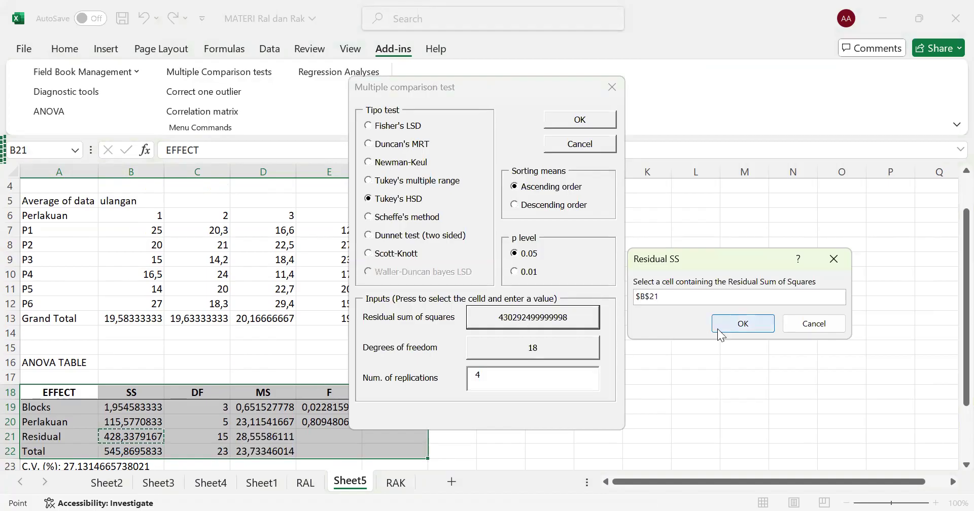
left_click(742, 324)
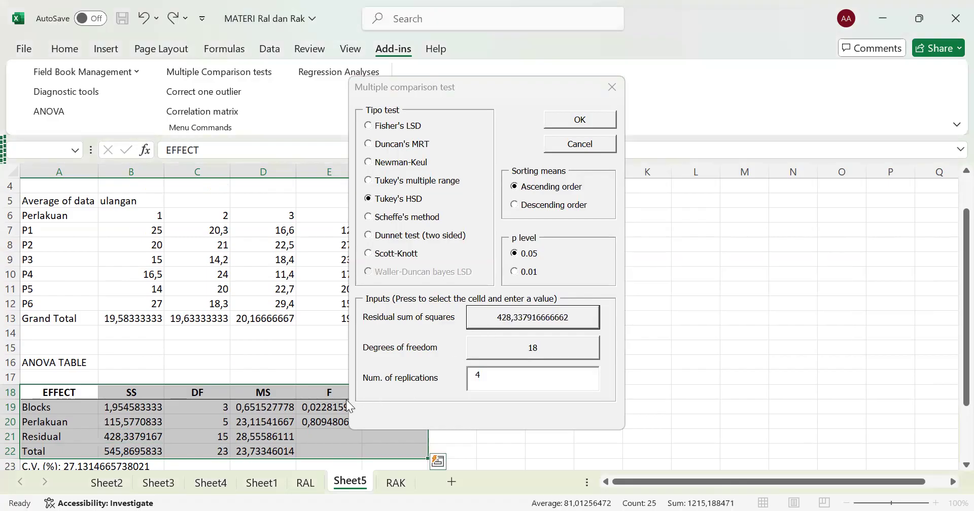
left_click(533, 355)
left_click(204, 436)
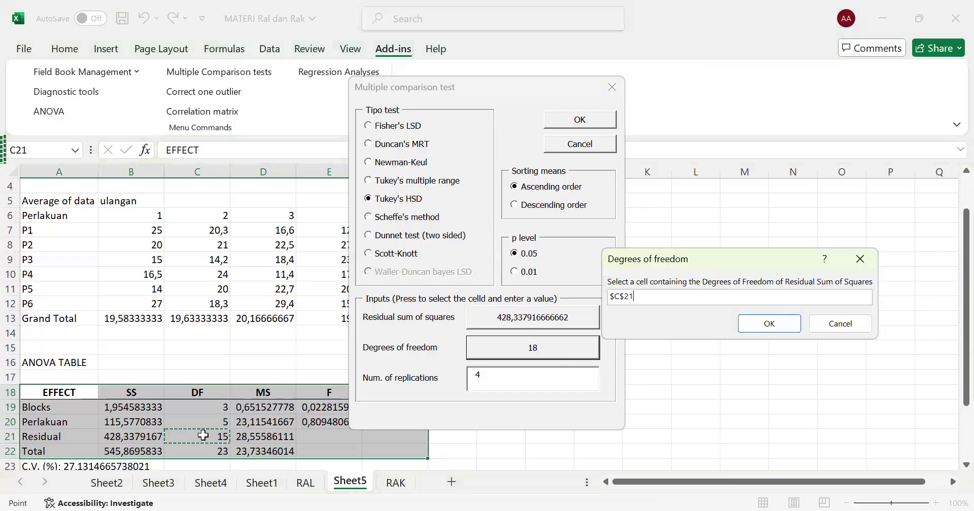
left_click(773, 323)
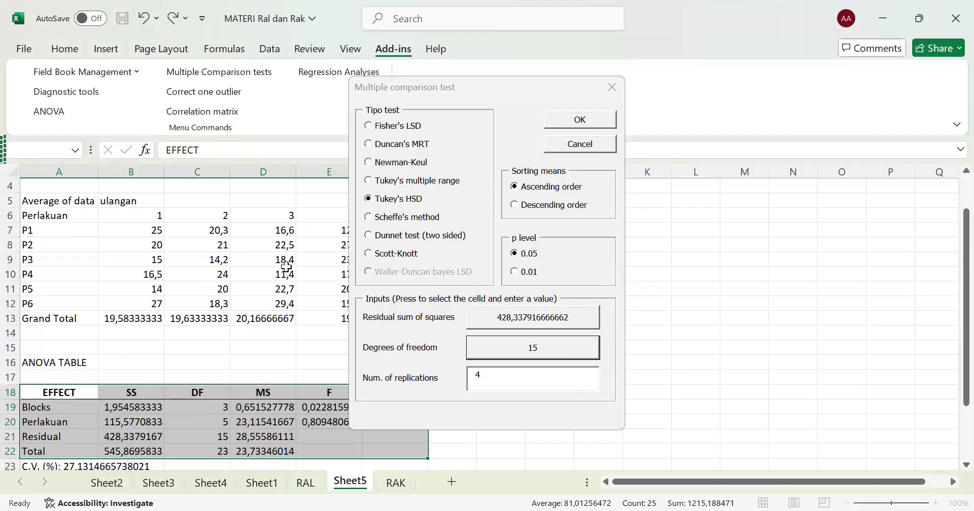
left_click(601, 120)
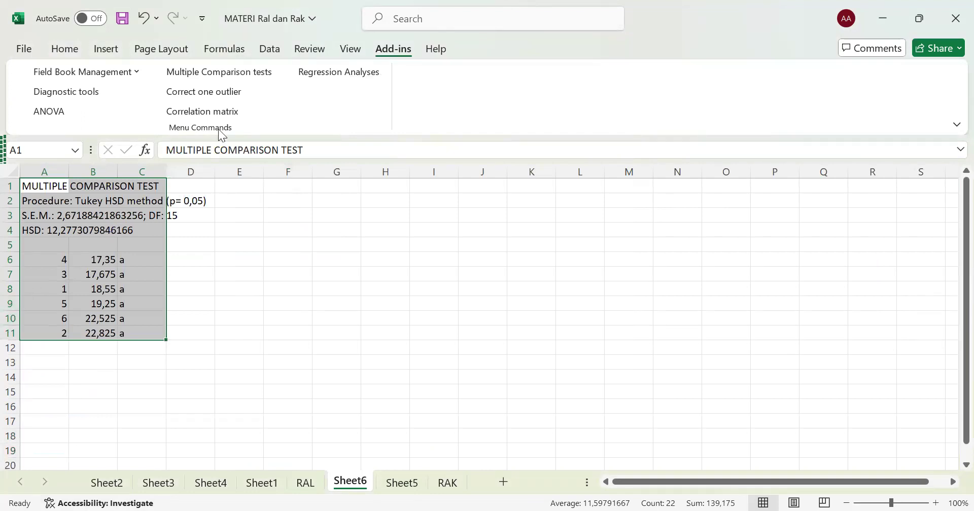
left_click(241, 79)
left_click(718, 322)
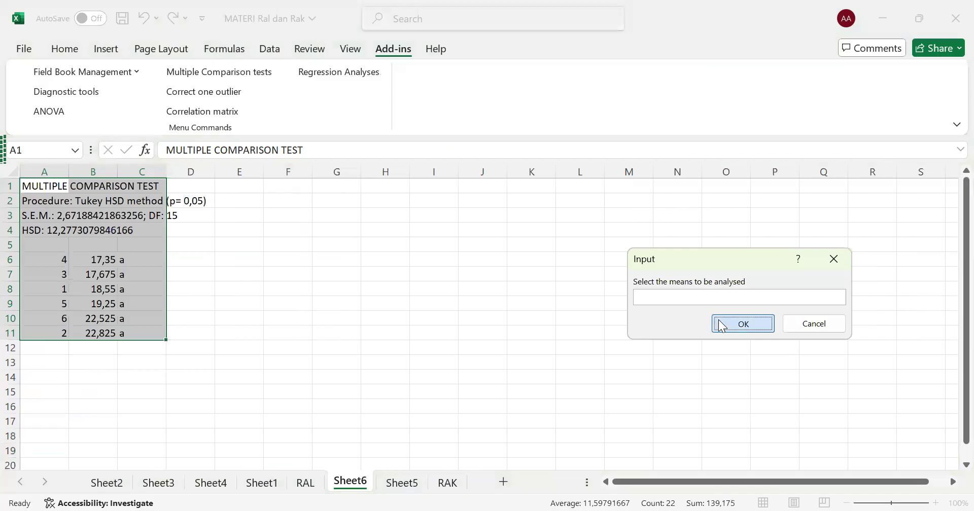
left_click(655, 203)
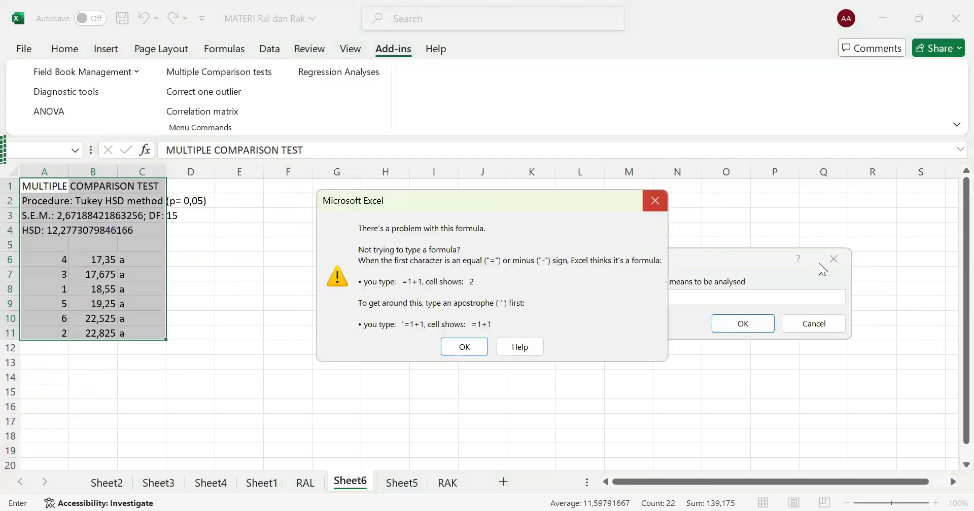
left_click(832, 258)
Step: Run Fisher's LSD test on the treatment means in F7:F12 of Sheet5 at p level 0.05 with 4 replications
left_click(404, 484)
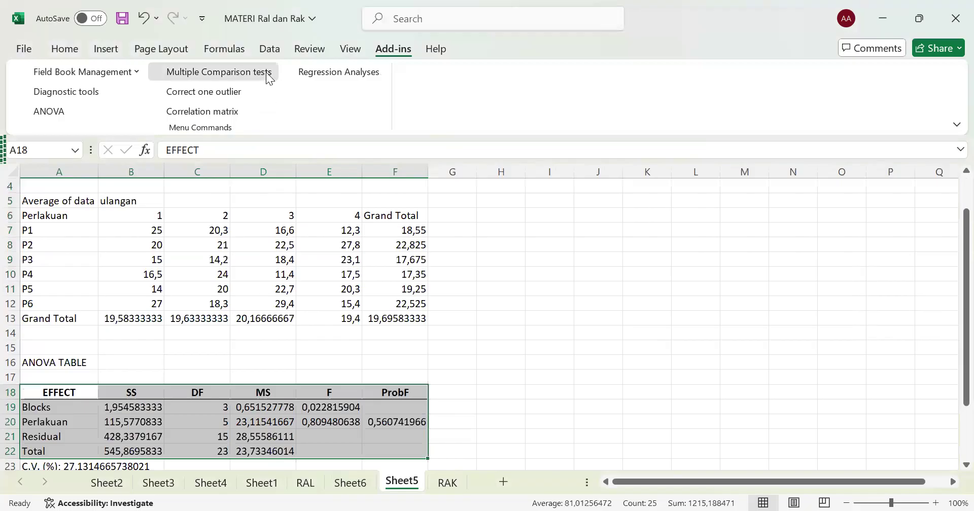
left_click(269, 76)
left_click(401, 234)
left_click_drag(401, 237, 398, 304)
left_click(742, 323)
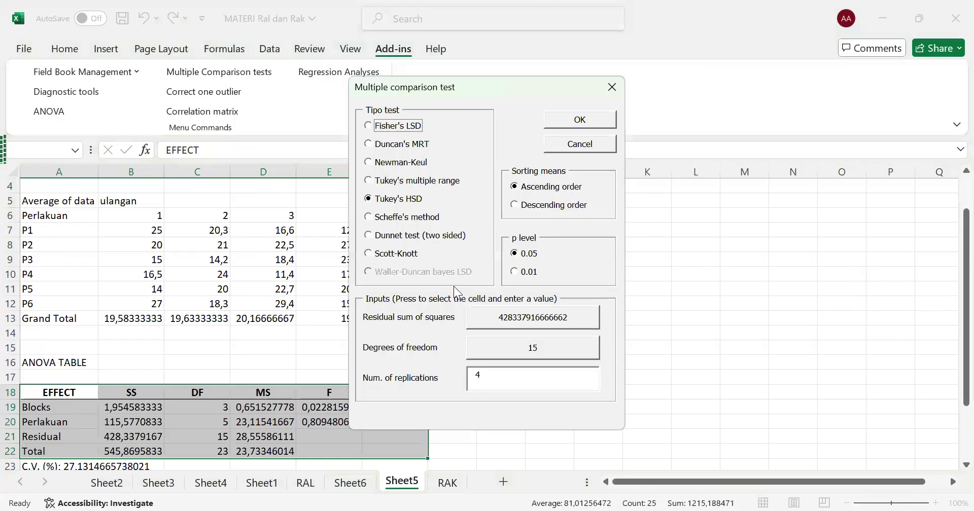
left_click(419, 127)
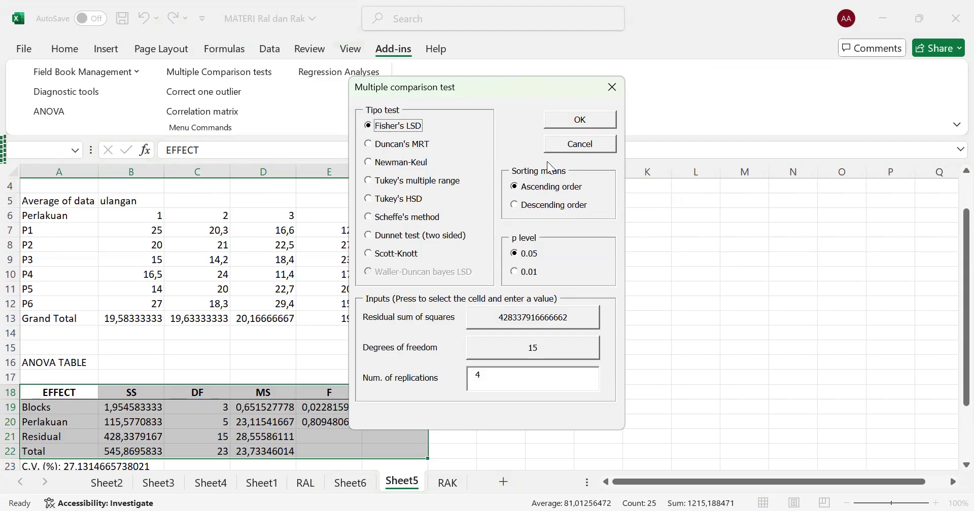
left_click(580, 121)
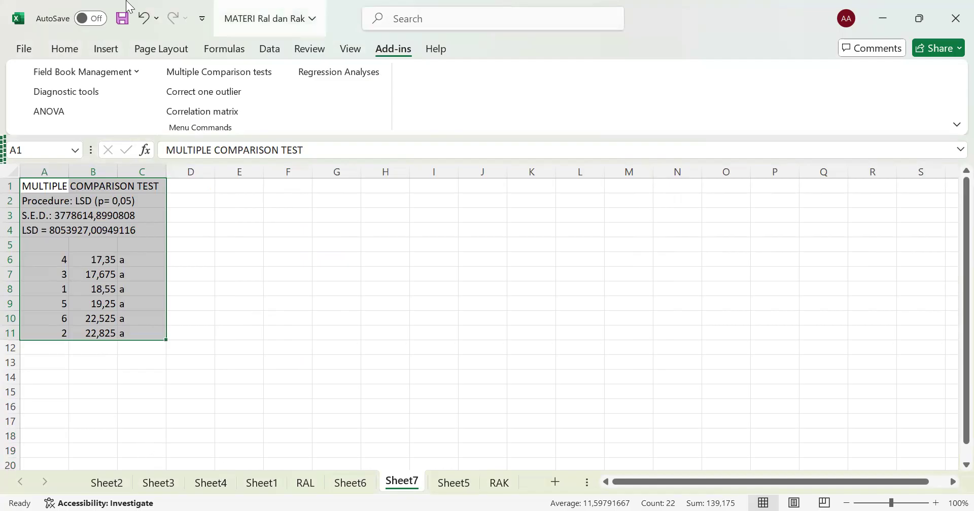
Step: Run Duncan's MRT on the treatment means in F7:F12 of Sheet5 at p level 0.05 with 4 replications
left_click(499, 482)
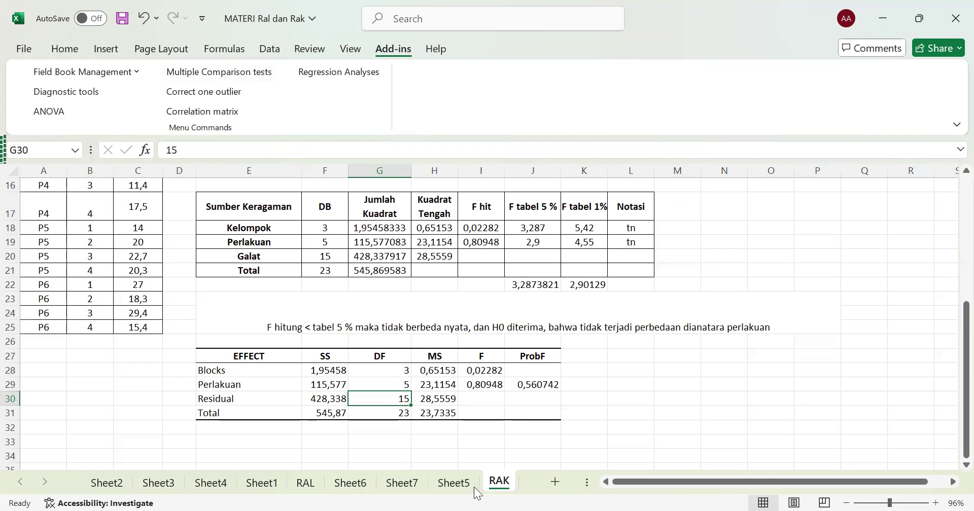
left_click(459, 484)
left_click(170, 83)
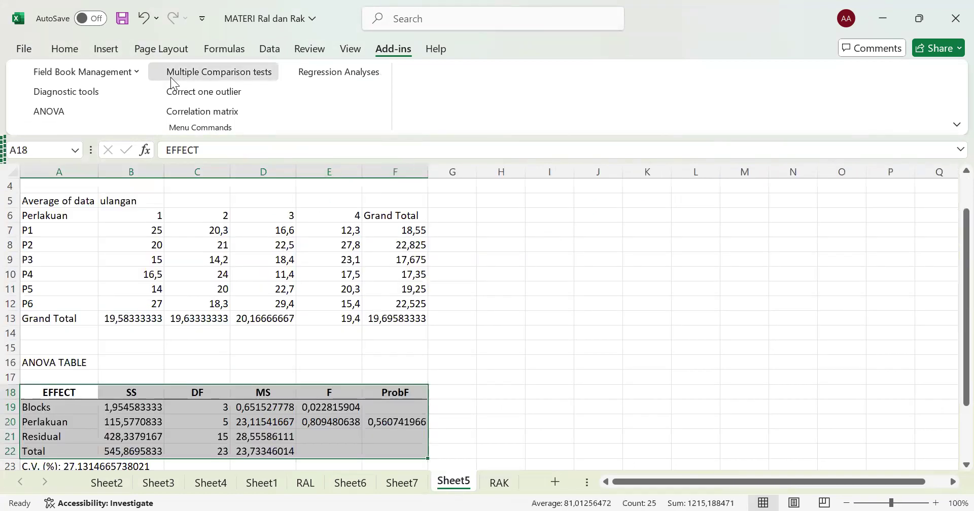
left_click(389, 234)
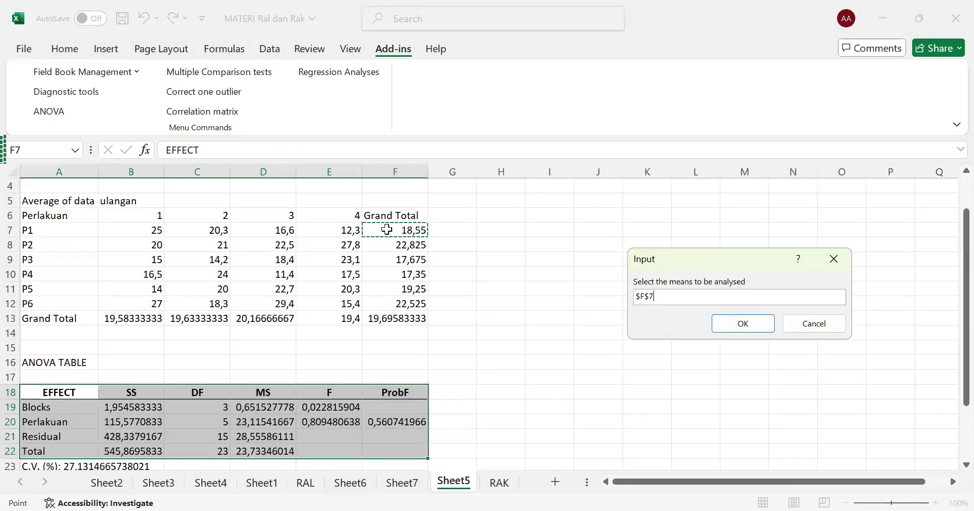
left_click(401, 303, "shift")
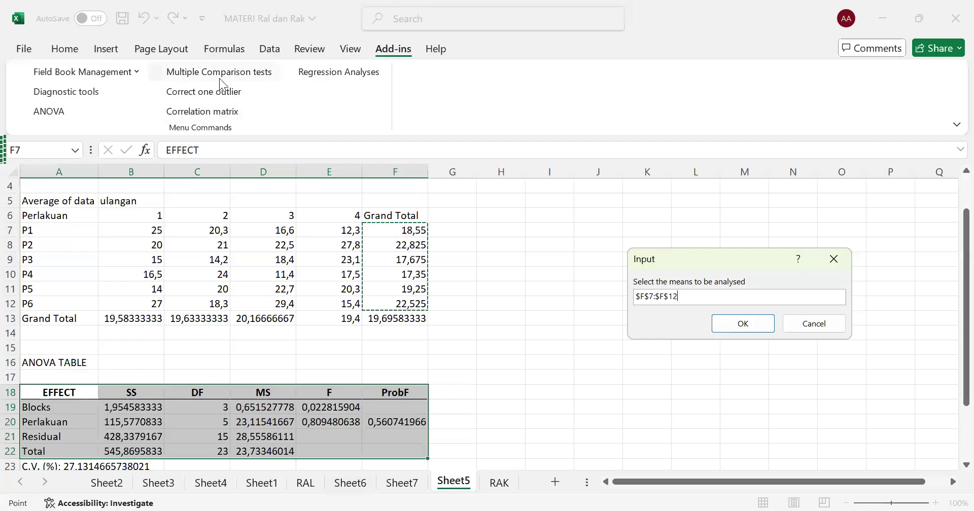
left_click(742, 324)
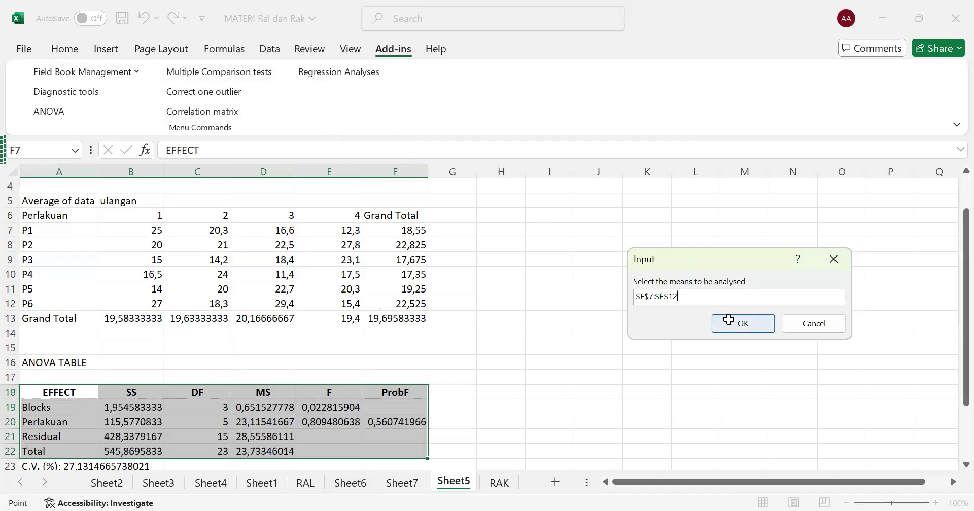
left_click(415, 144)
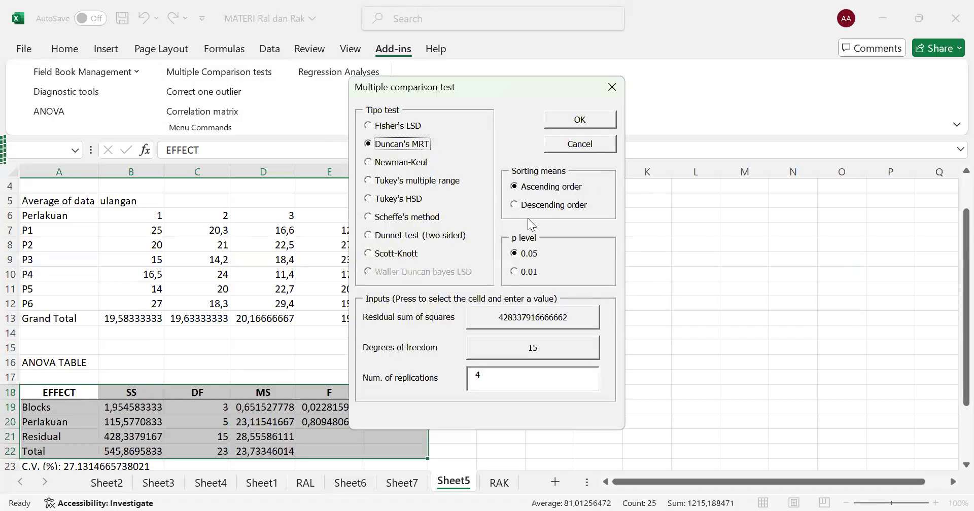
left_click(565, 120)
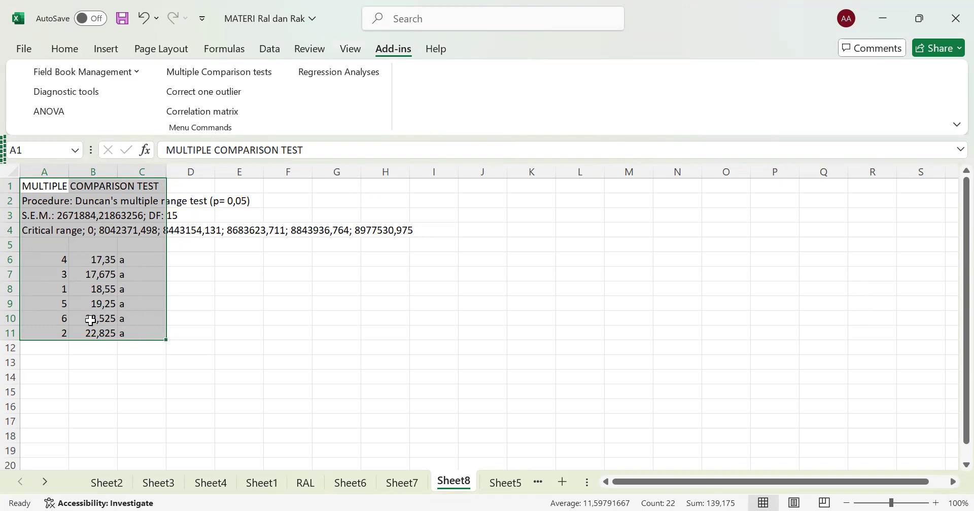
Step: Enter b as the grouping letter for treatments 6 and 2 in C10 and C11 of the Duncan results
left_click(127, 317)
type("B")
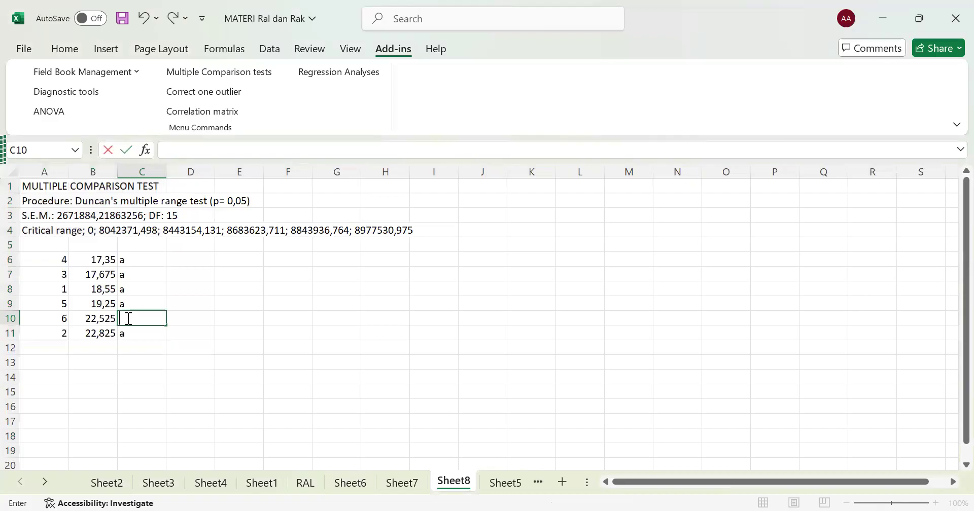
key("BackSpace")
type("b")
key("Return")
type("b")
left_click(188, 380)
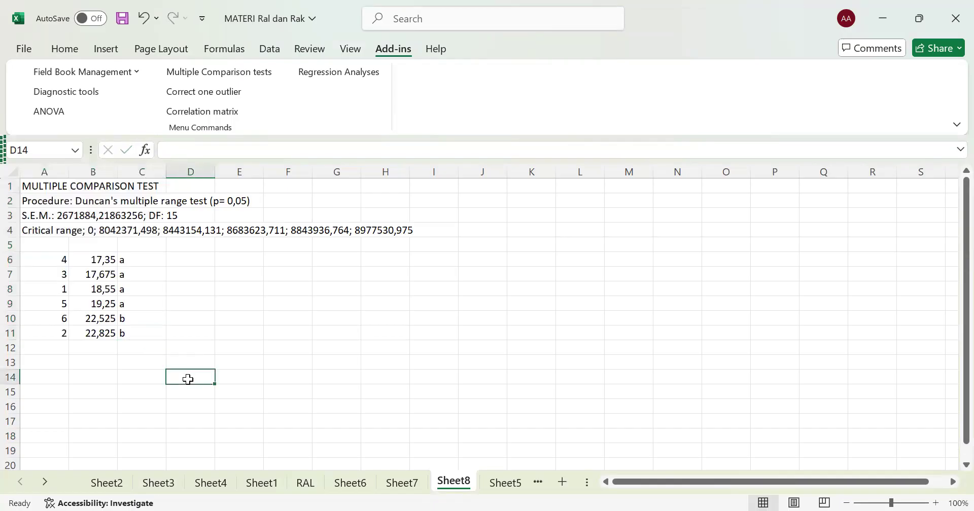
Step: Restore the grouping letter a in C10 and C11 of the Duncan results and save the workbook
left_click(155, 328)
left_click(151, 318)
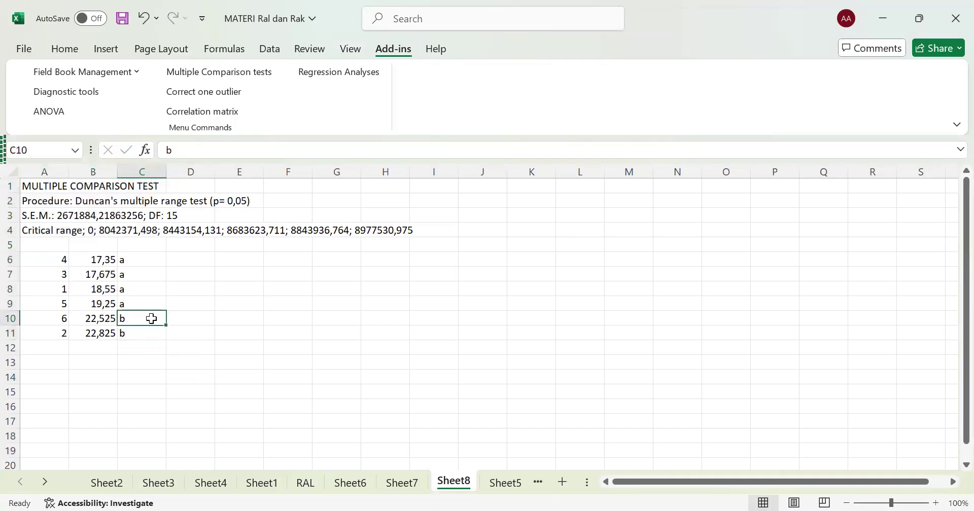
type("a")
key("Return")
type("a")
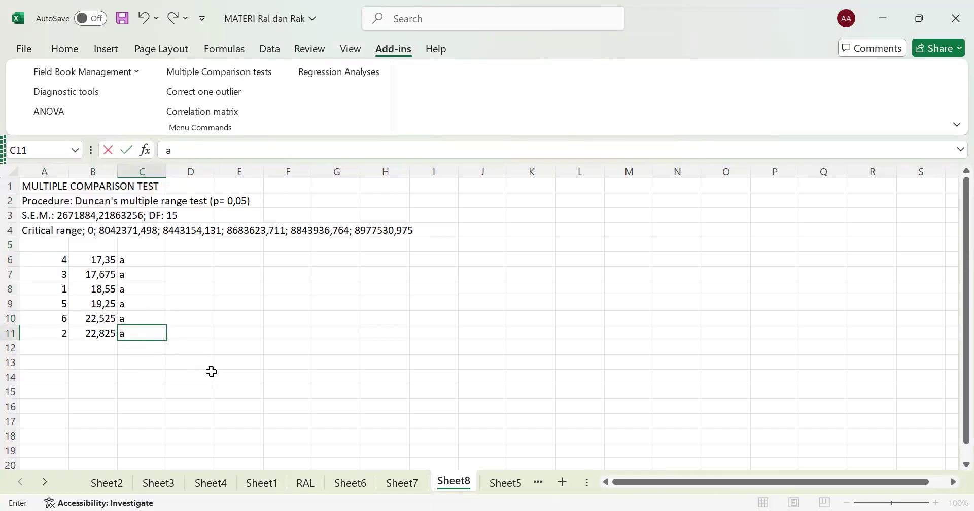
left_click(241, 374)
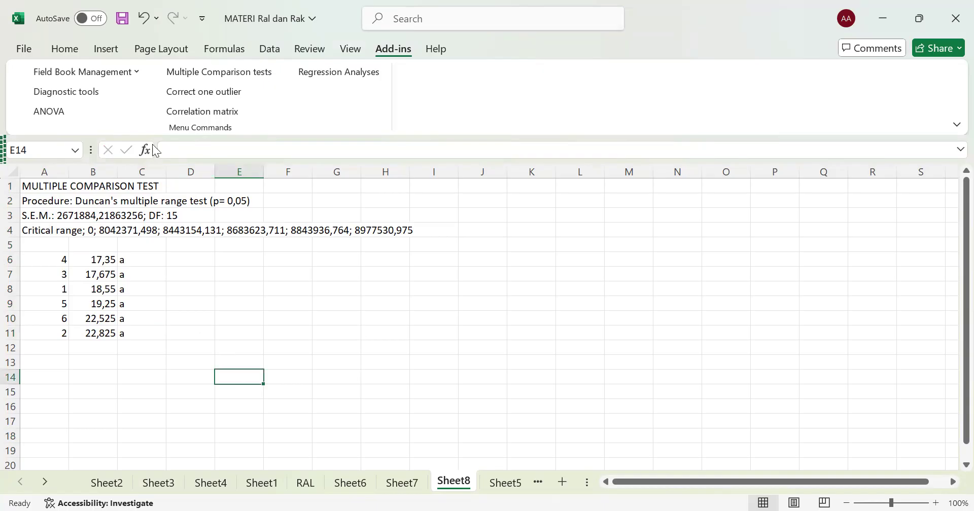
key("ctrl+s")
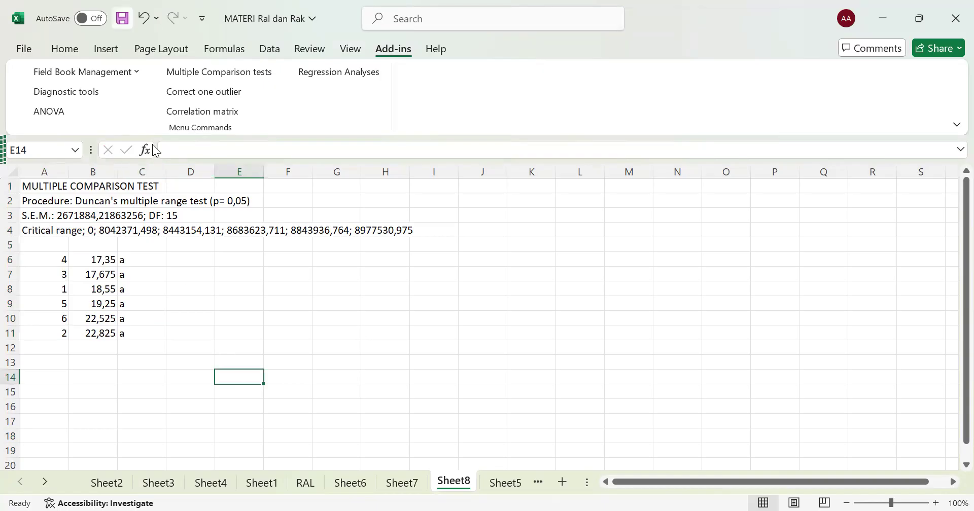